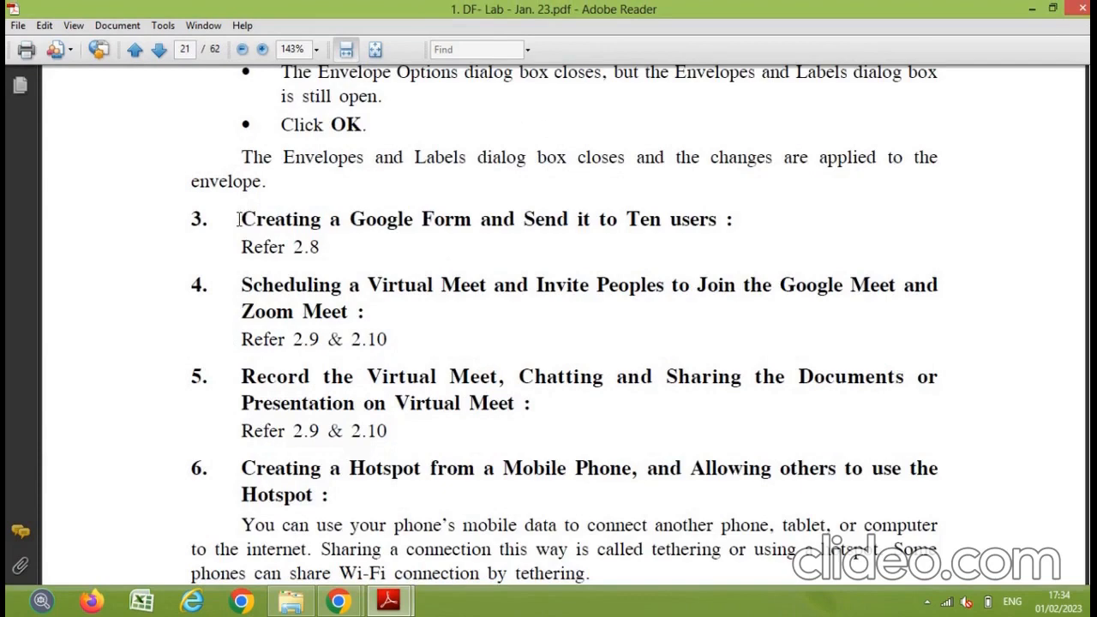
Step: Highlight the Google Form lab task and its 'Refer 2.8' note, then preview both open PDFs
{"action": "left_click_drag", "start_coordinate": [239, 219], "coordinate": [716, 221]}
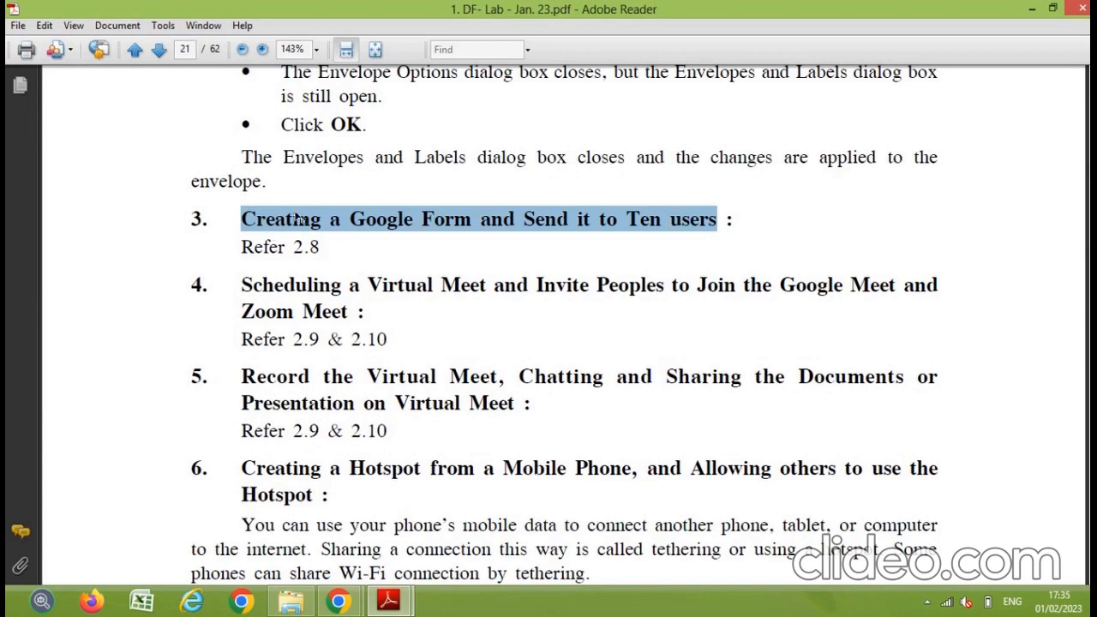
{"action": "triple_click", "coordinate": [316, 247]}
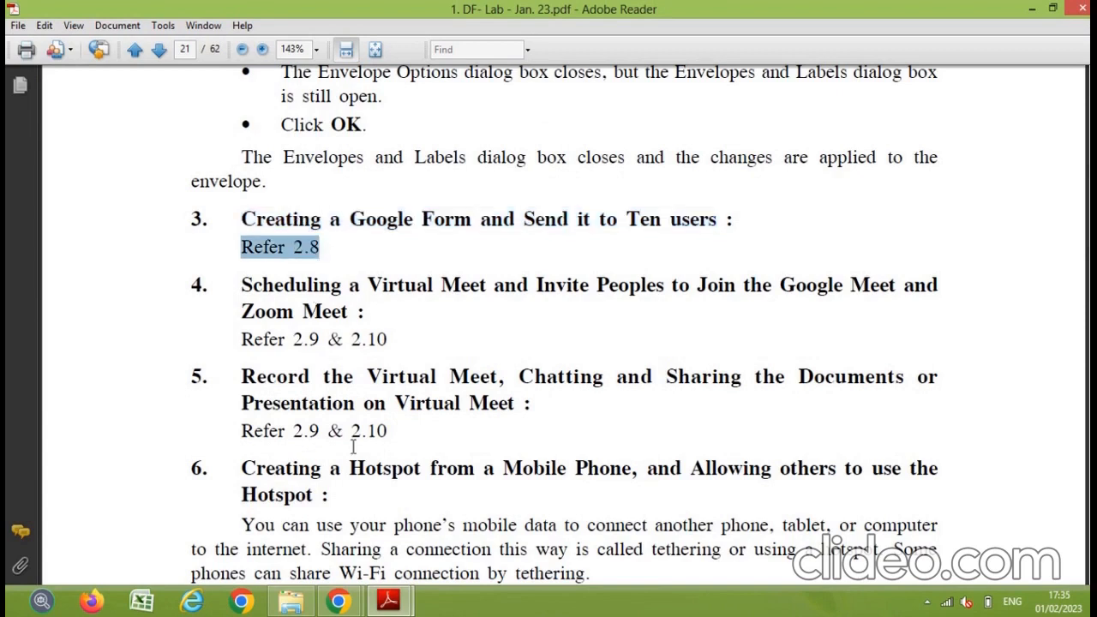
{"action": "left_click", "coordinate": [388, 599]}
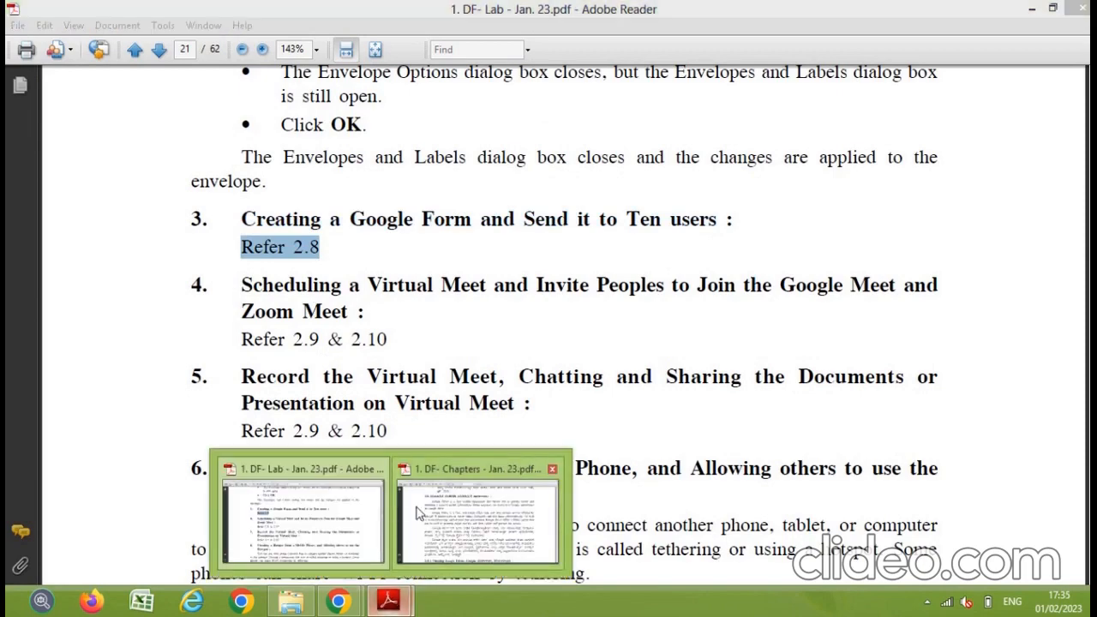
Step: In the DF- Chapters PDF, highlight the 2.8 heading and its opening lines on creating and distributing forms
{"action": "left_click", "coordinate": [463, 524]}
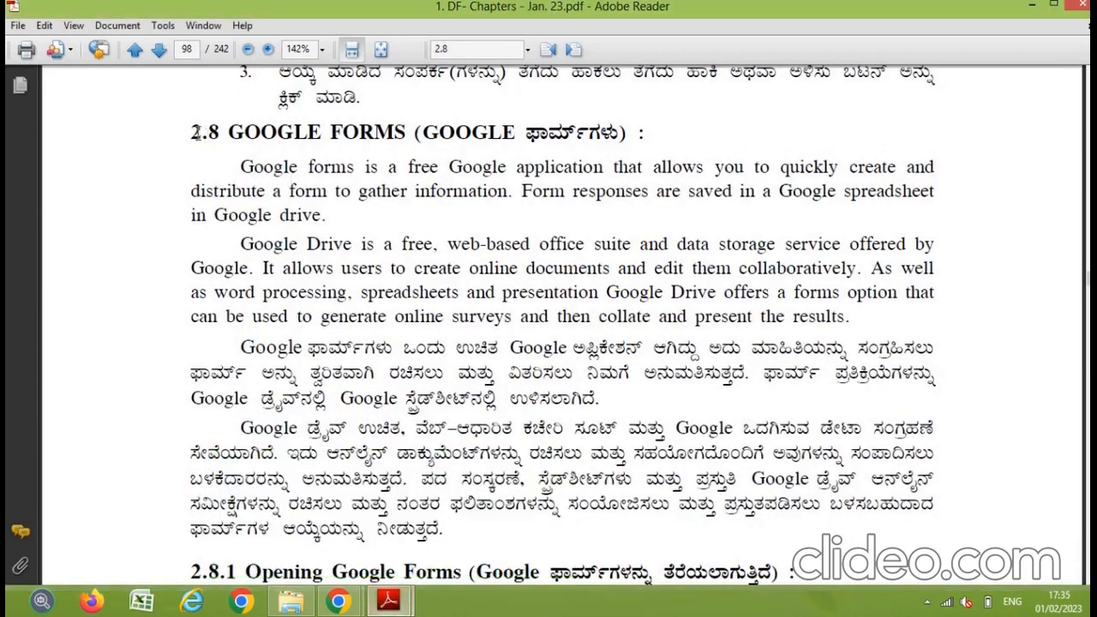
{"action": "left_click_drag", "start_coordinate": [191, 132], "coordinate": [408, 131]}
{"action": "scroll", "coordinate": [457, 351], "scroll_direction": "down", "scroll_amount": 3}
{"action": "scroll", "coordinate": [457, 351], "scroll_direction": "down", "scroll_amount": 4}
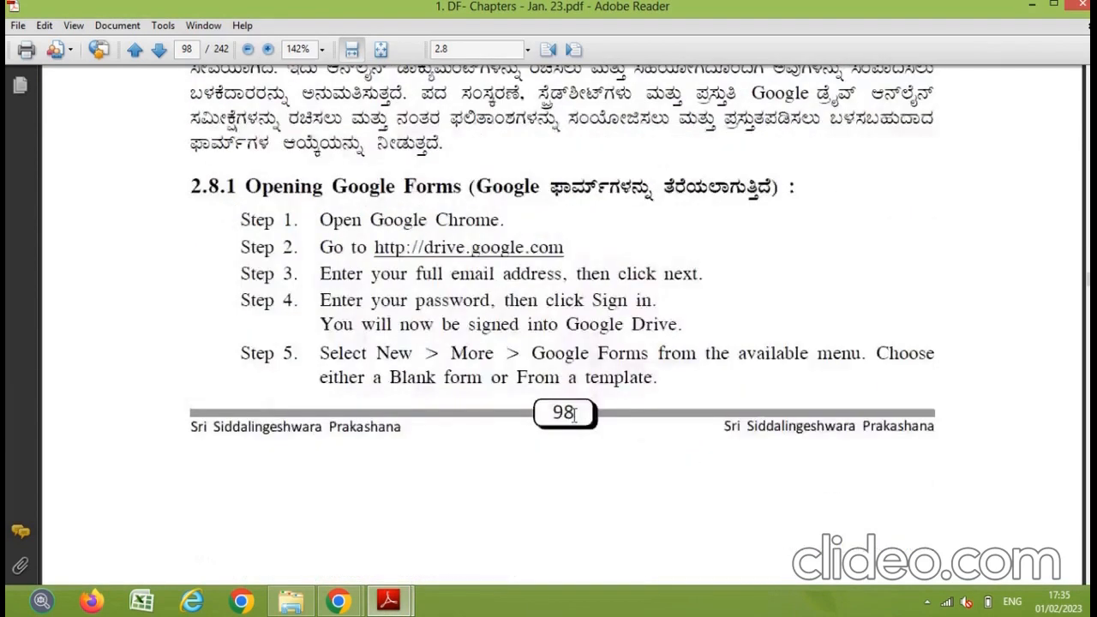
{"action": "scroll", "coordinate": [574, 415], "scroll_direction": "up", "scroll_amount": 2}
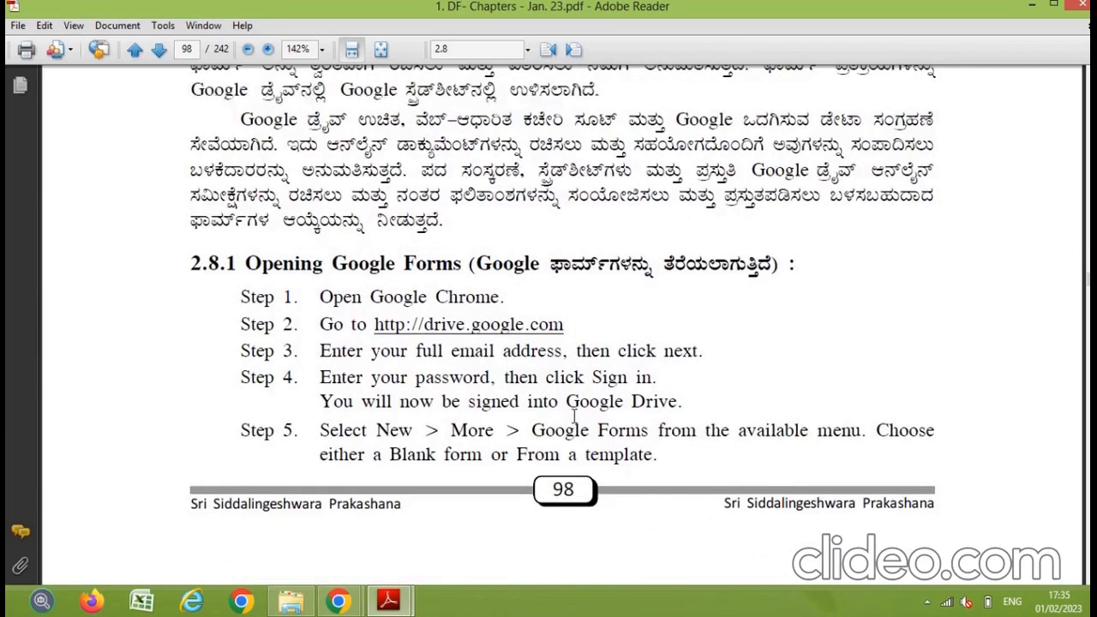
{"action": "scroll", "coordinate": [574, 416], "scroll_direction": "up", "scroll_amount": 5}
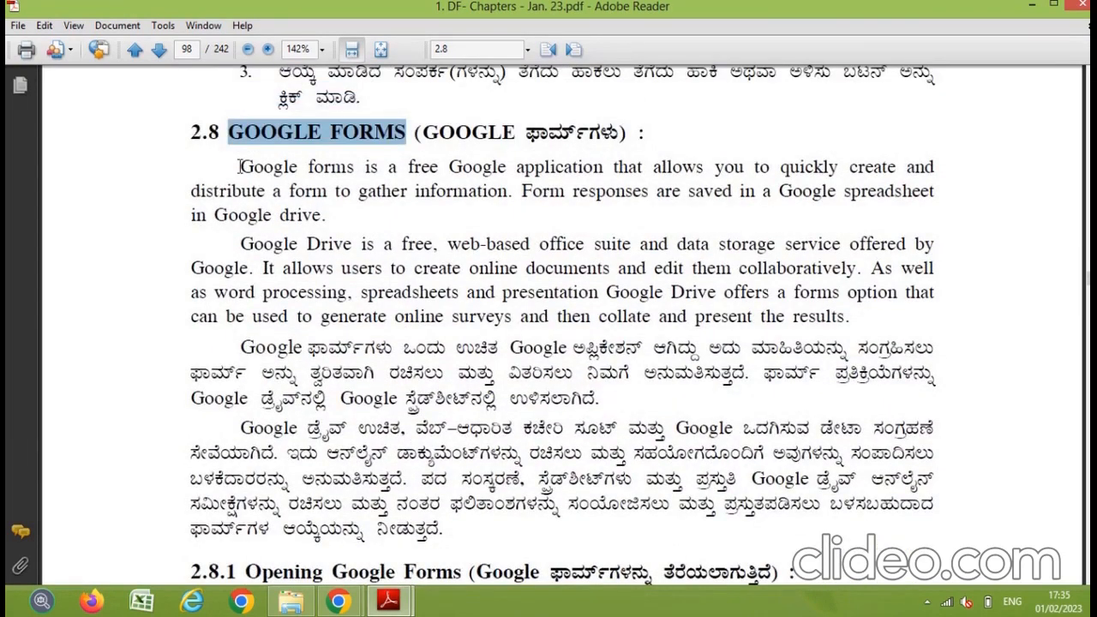
{"action": "left_click_drag", "start_coordinate": [239, 166], "coordinate": [602, 166]}
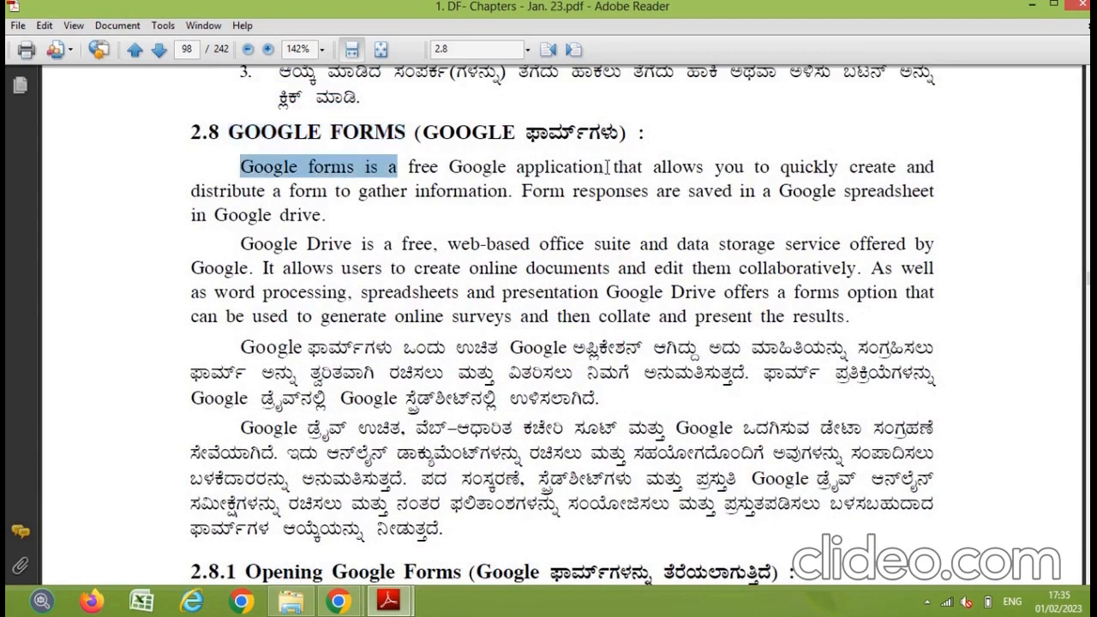
{"action": "double_click", "coordinate": [883, 166]}
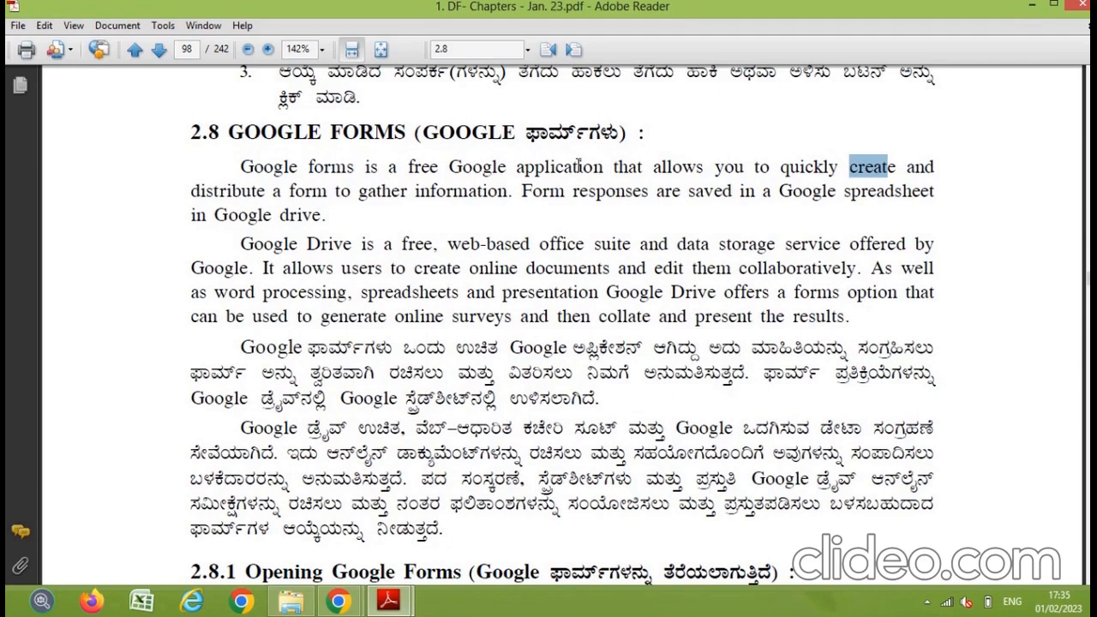
{"action": "left_click_drag", "start_coordinate": [190, 190], "coordinate": [450, 190]}
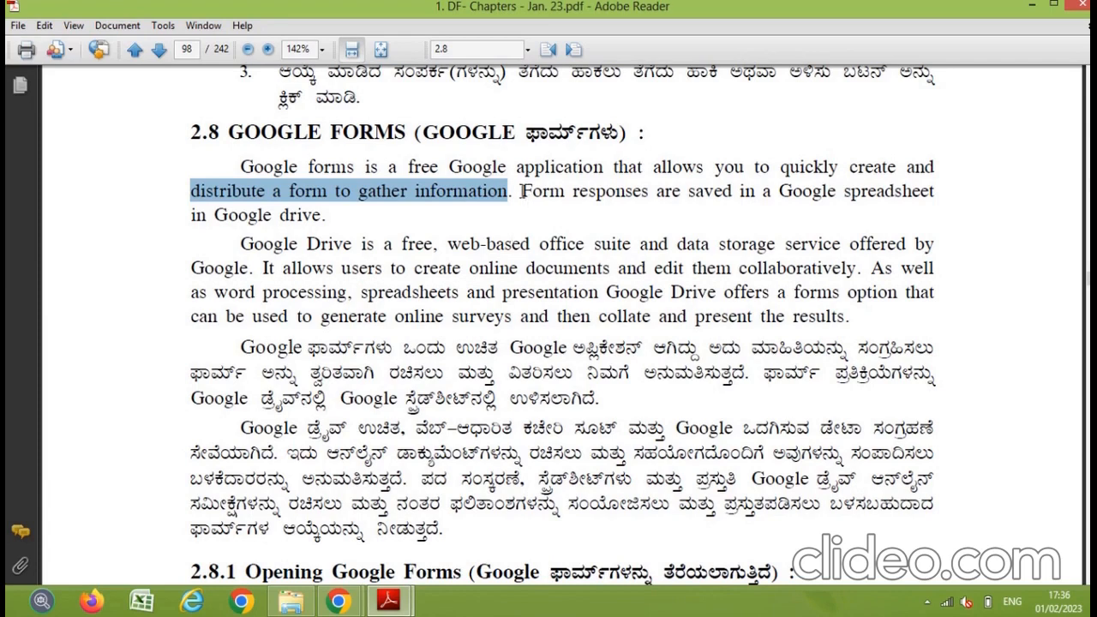
{"action": "left_click_drag", "start_coordinate": [521, 190], "coordinate": [705, 196]}
{"action": "left_click_drag", "start_coordinate": [778, 192], "coordinate": [882, 193]}
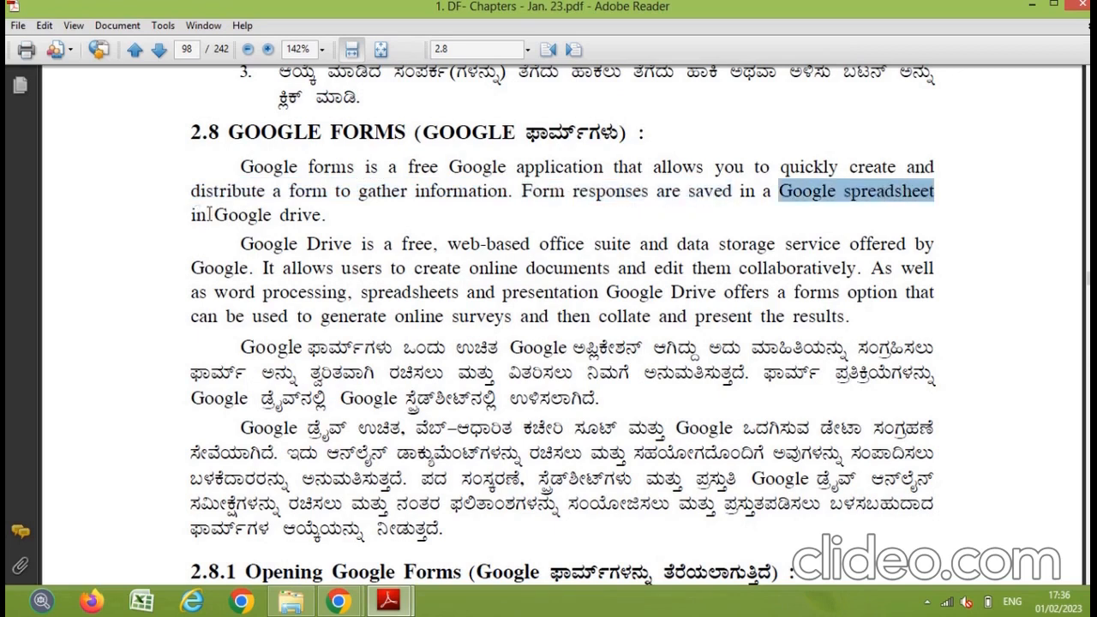
{"action": "left_click_drag", "start_coordinate": [213, 215], "coordinate": [325, 219]}
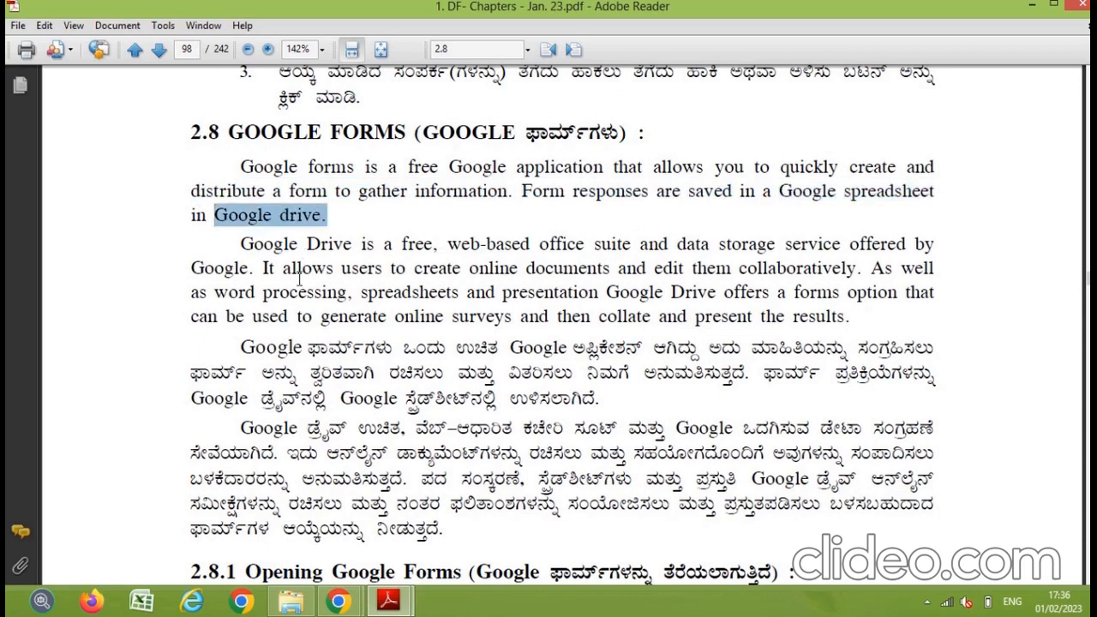
{"action": "left_click_drag", "start_coordinate": [240, 244], "coordinate": [431, 245]}
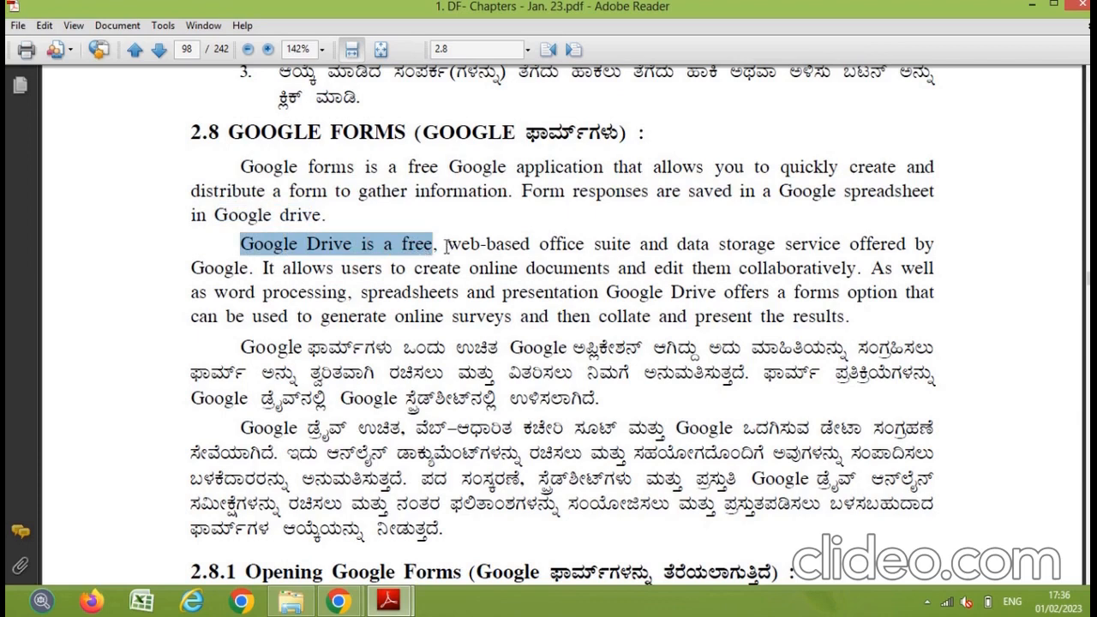
{"action": "left_click_drag", "start_coordinate": [445, 247], "coordinate": [631, 247]}
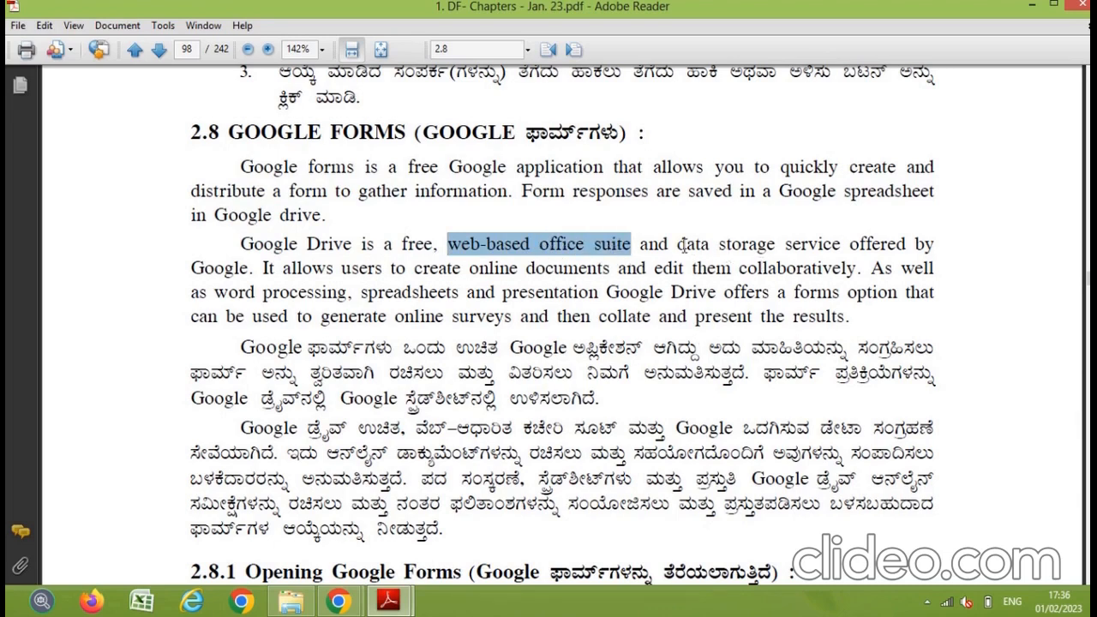
{"action": "left_click_drag", "start_coordinate": [678, 246], "coordinate": [906, 246]}
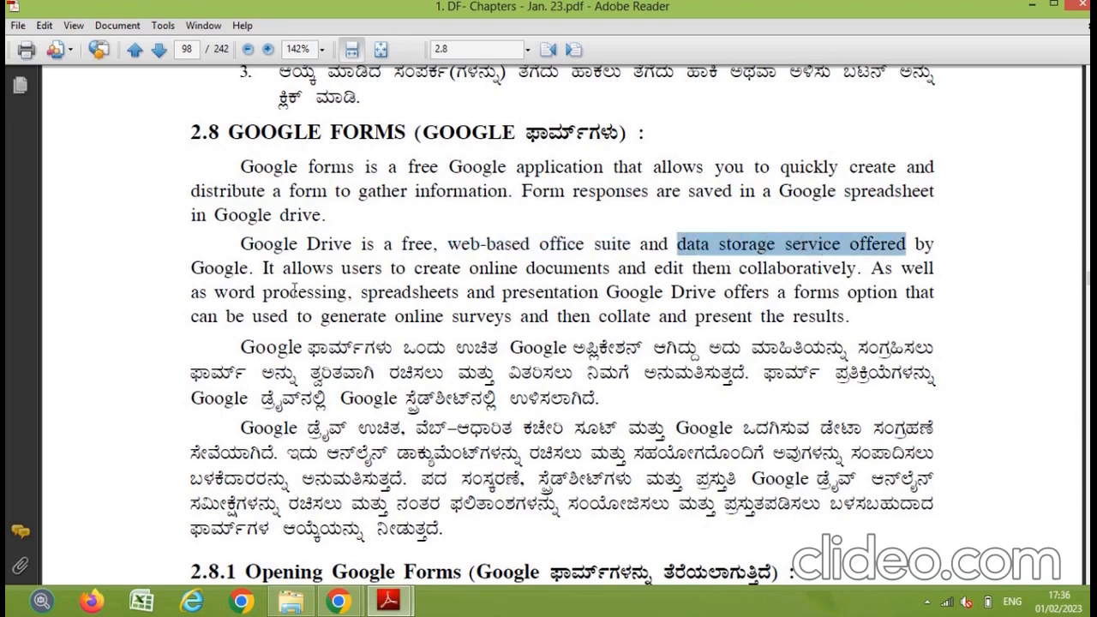
{"action": "left_click_drag", "start_coordinate": [192, 267], "coordinate": [248, 268]}
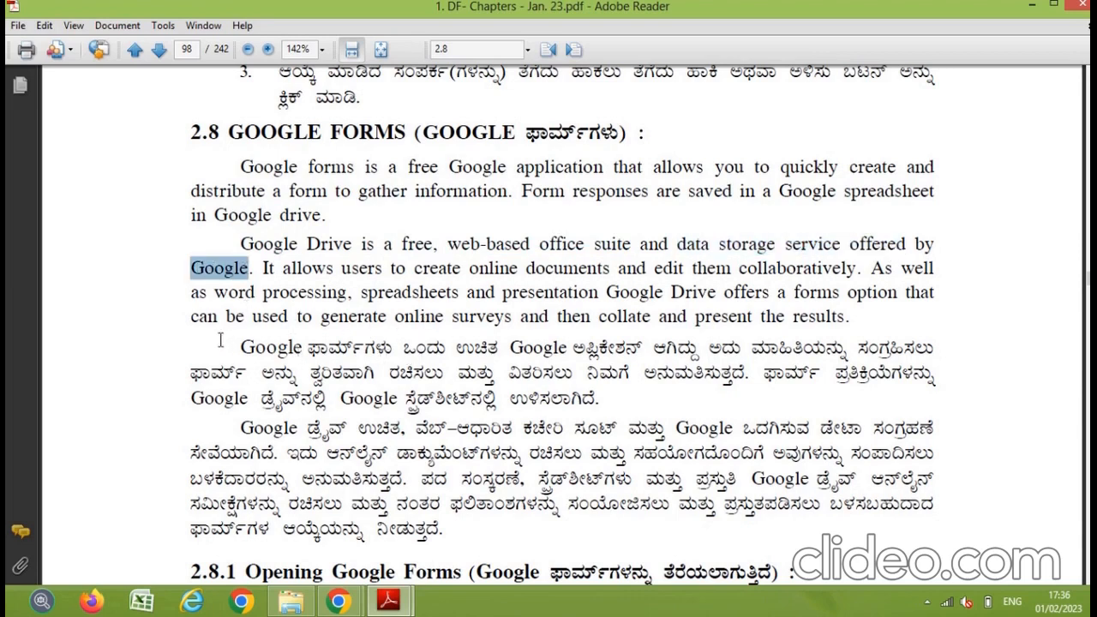
{"action": "left_click_drag", "start_coordinate": [243, 347], "coordinate": [445, 529]}
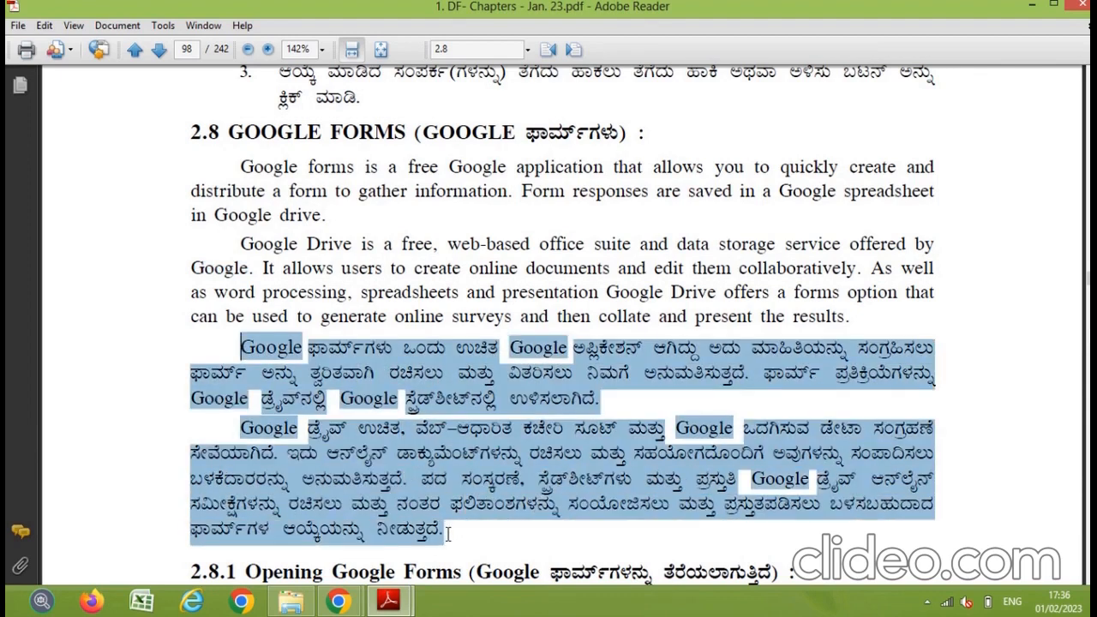
{"action": "left_click", "coordinate": [408, 363]}
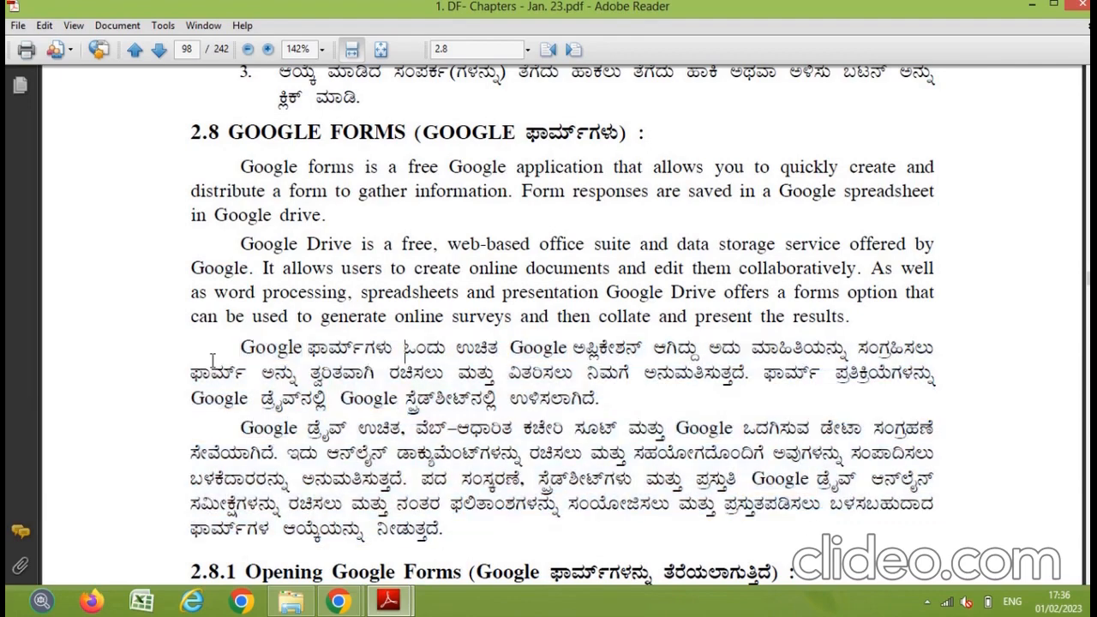
{"action": "left_click_drag", "start_coordinate": [238, 347], "coordinate": [450, 530]}
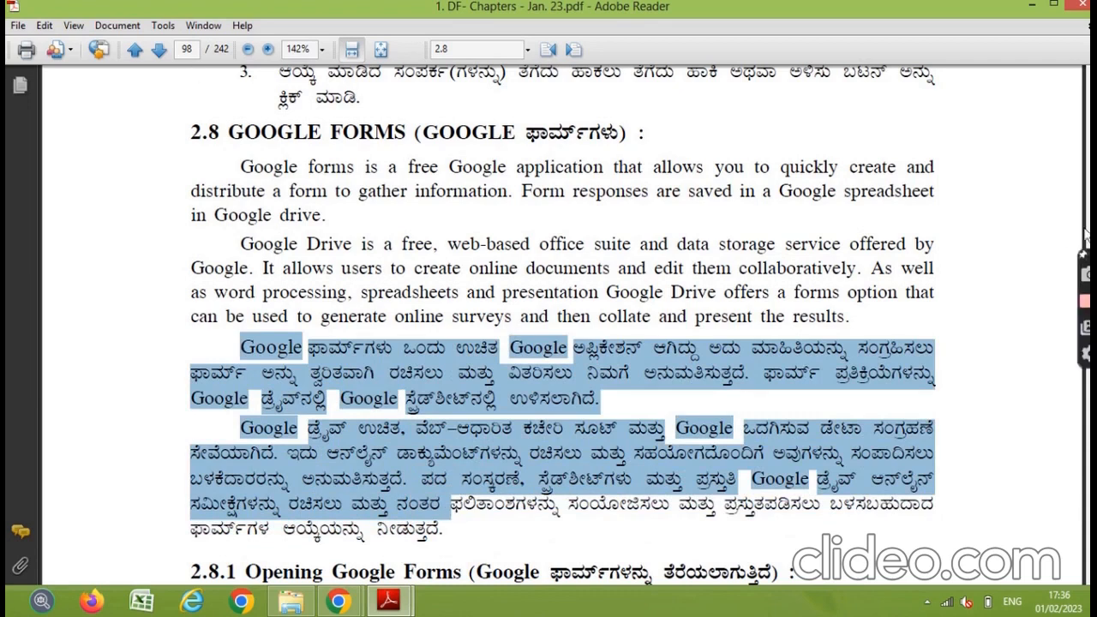
{"action": "left_click", "coordinate": [193, 49]}
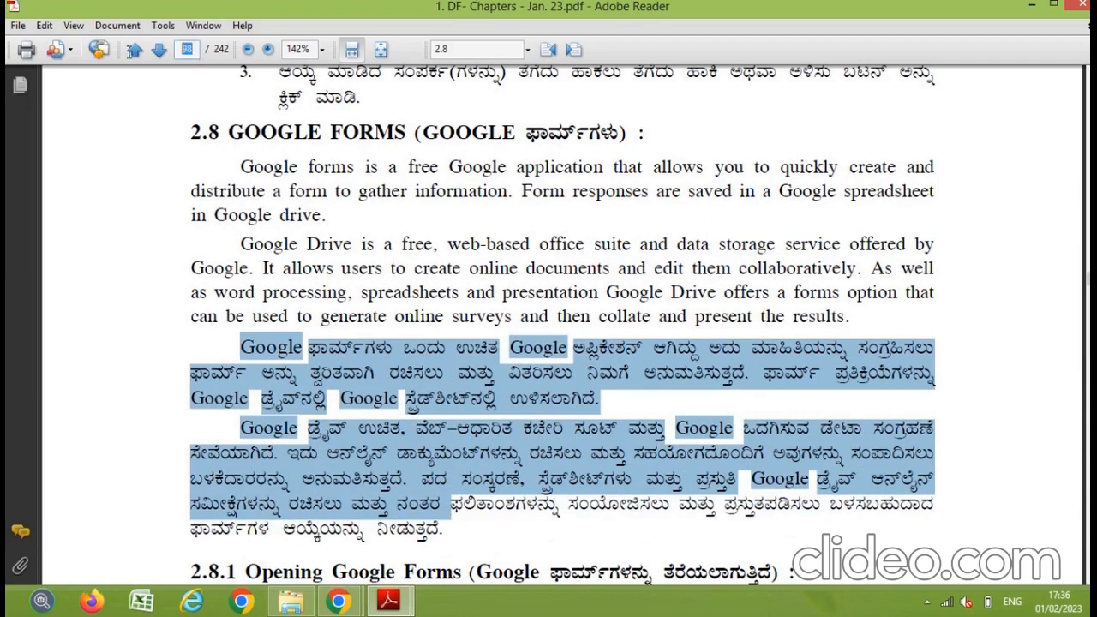
{"action": "type", "text": "1"}
{"action": "key", "text": "Return"}
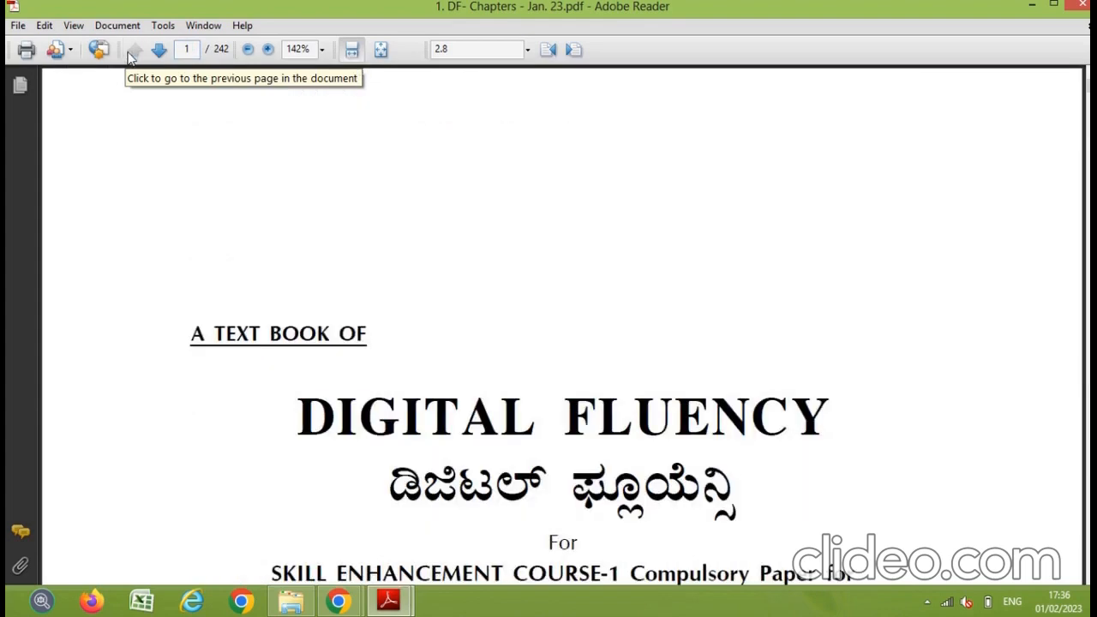
{"action": "scroll", "coordinate": [491, 347], "scroll_direction": "down", "scroll_amount": 5}
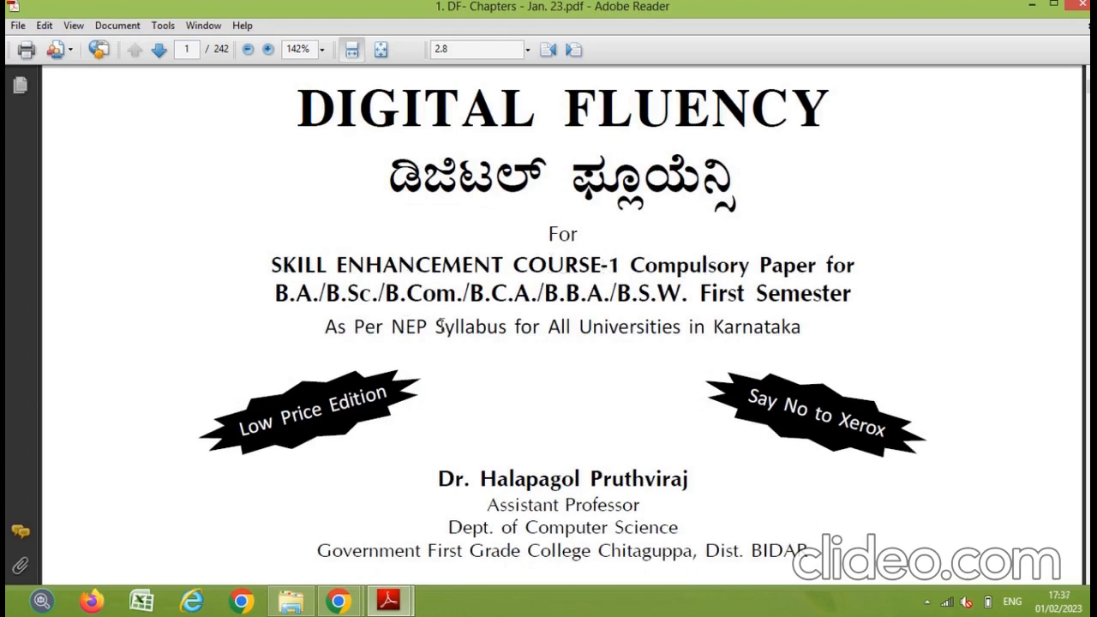
{"action": "left_click_drag", "start_coordinate": [324, 328], "coordinate": [768, 344]}
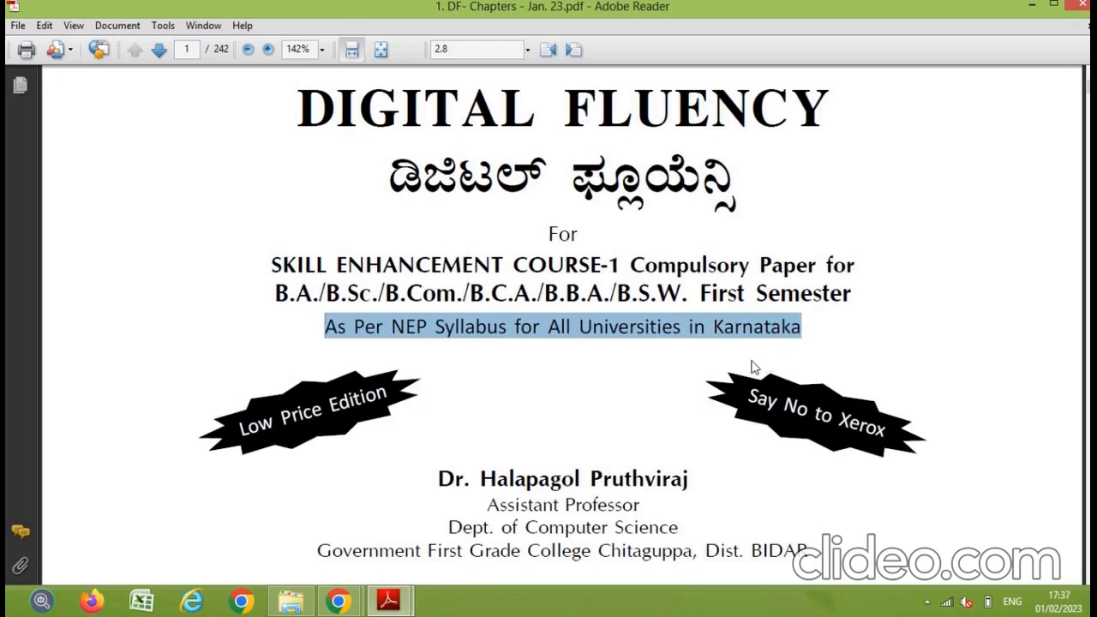
{"action": "scroll", "coordinate": [754, 362], "scroll_direction": "down", "scroll_amount": 5}
{"action": "scroll", "coordinate": [738, 354], "scroll_direction": "down", "scroll_amount": 1}
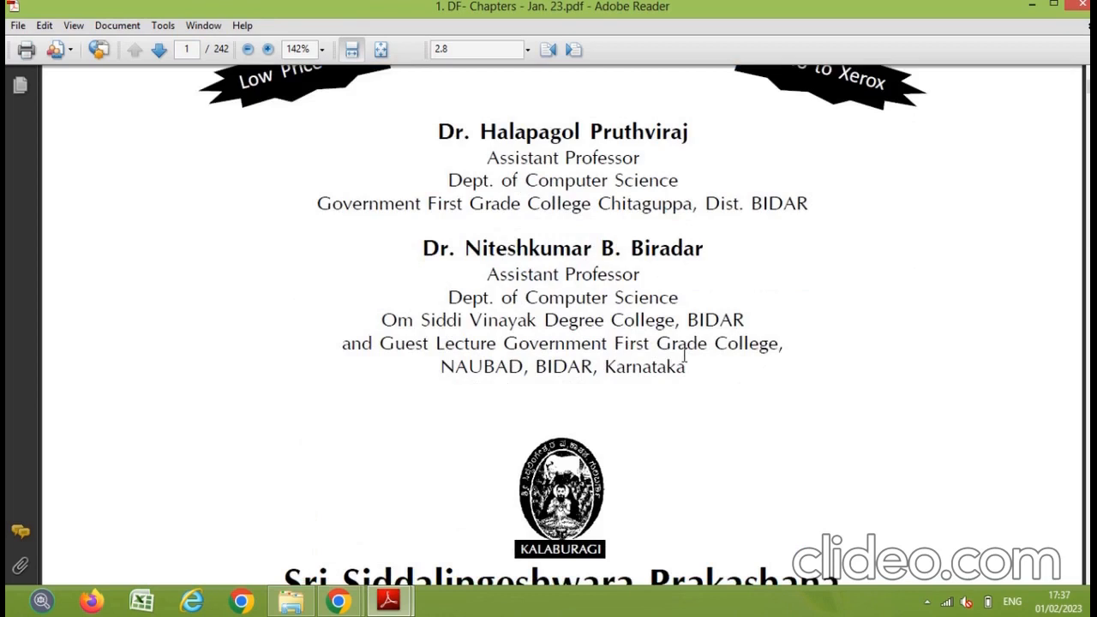
{"action": "scroll", "coordinate": [683, 355], "scroll_direction": "down", "scroll_amount": 6}
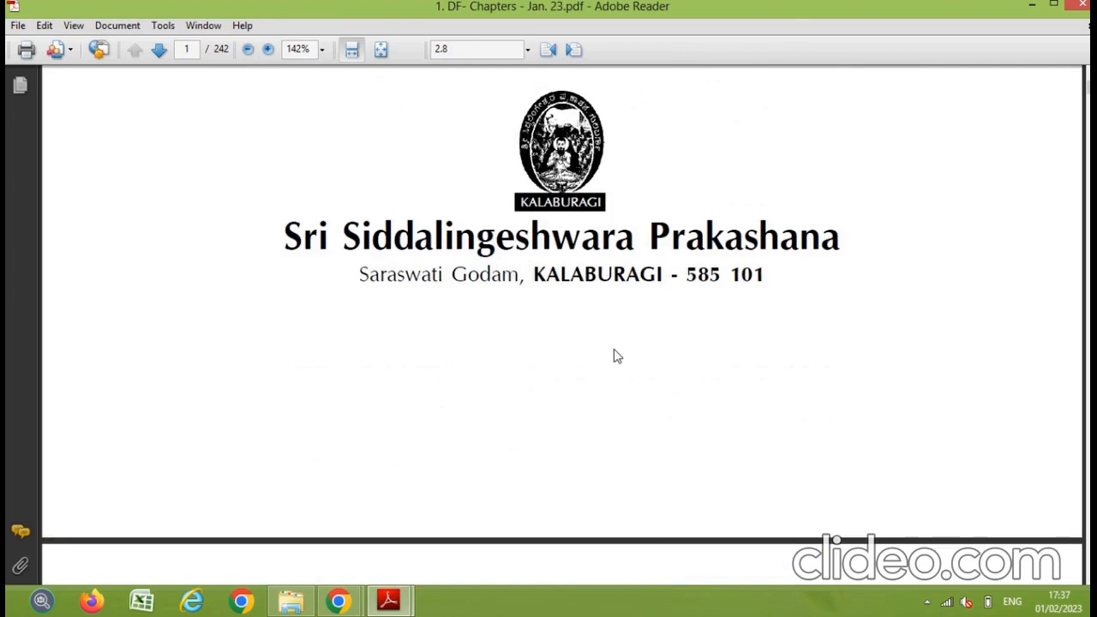
{"action": "scroll", "coordinate": [617, 356], "scroll_direction": "down", "scroll_amount": 1}
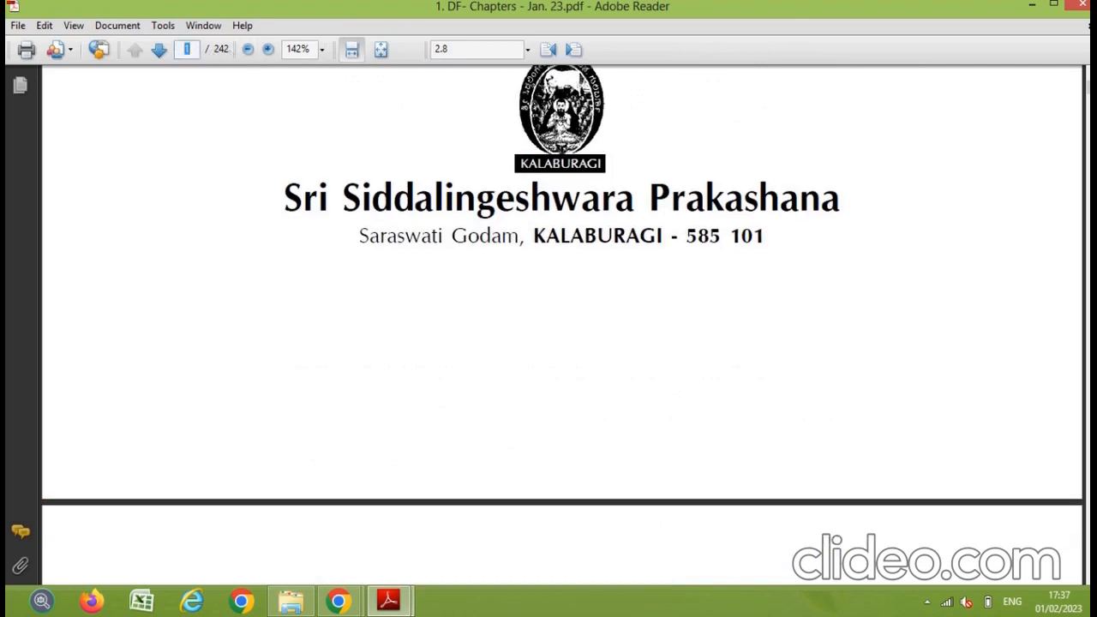
{"action": "type", "text": "98"}
{"action": "key", "text": "Return"}
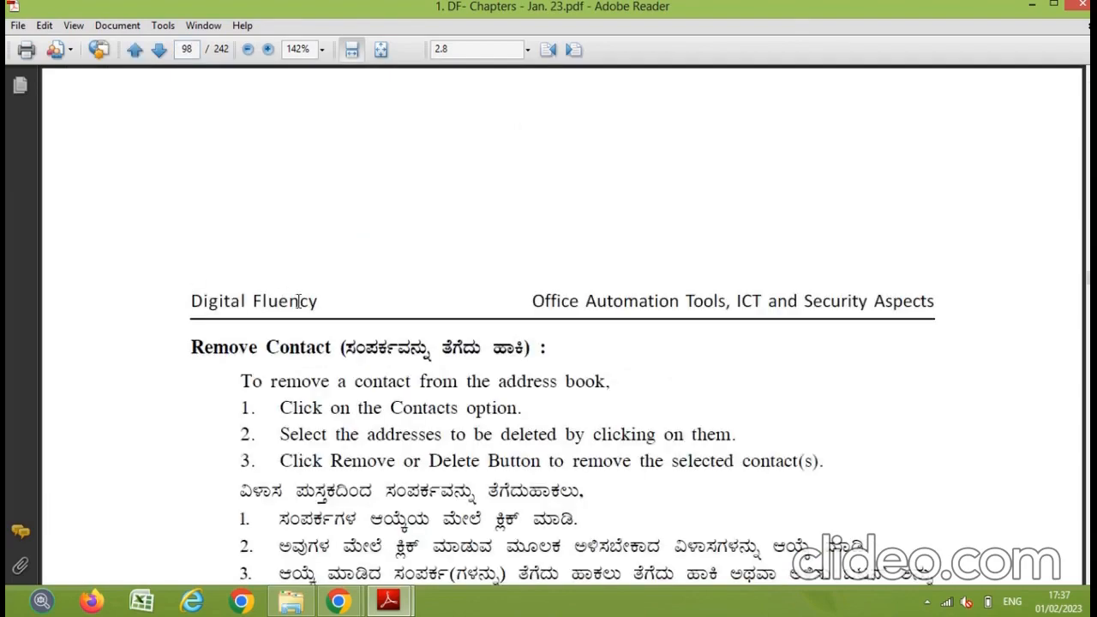
Step: Highlight the five 2.8.1 steps, then just Step 1 'Open Google Chrome.'
{"action": "scroll", "coordinate": [411, 343], "scroll_direction": "up", "scroll_amount": 5}
{"action": "scroll", "coordinate": [525, 377], "scroll_direction": "up", "scroll_amount": 4}
{"action": "scroll", "coordinate": [526, 374], "scroll_direction": "down", "scroll_amount": 20}
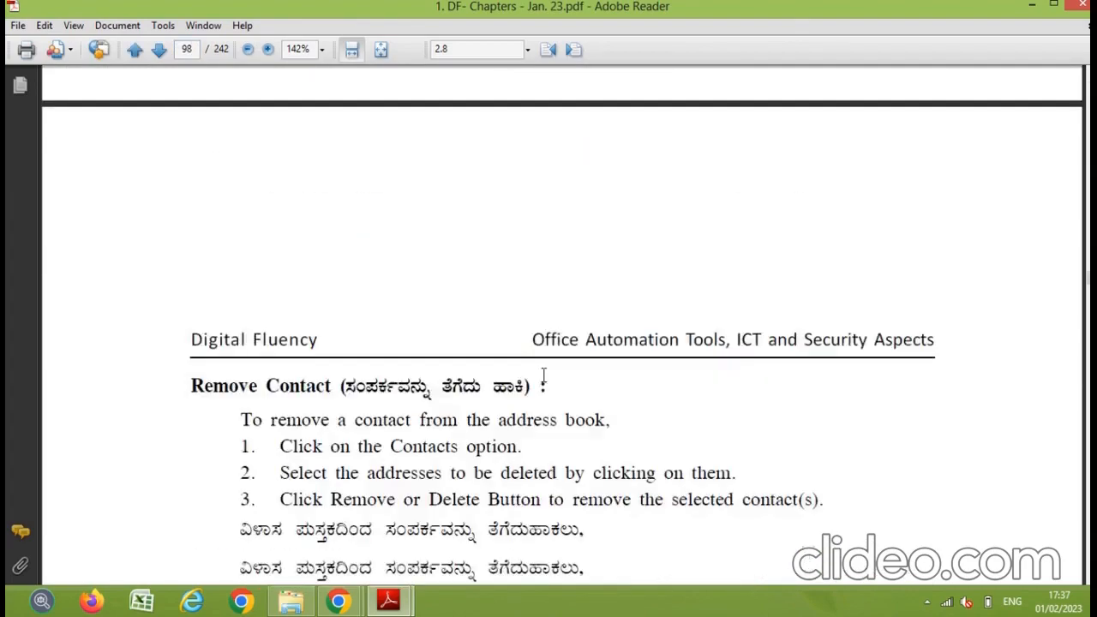
{"action": "scroll", "coordinate": [525, 377], "scroll_direction": "down", "scroll_amount": 7}
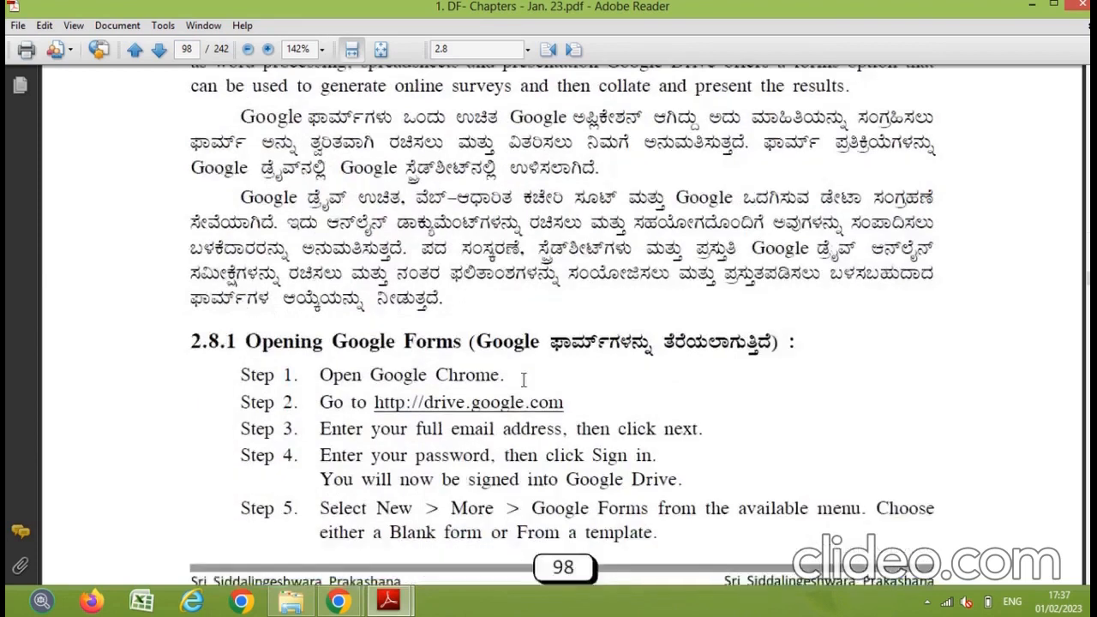
{"action": "scroll", "coordinate": [450, 344], "scroll_direction": "down", "scroll_amount": 3}
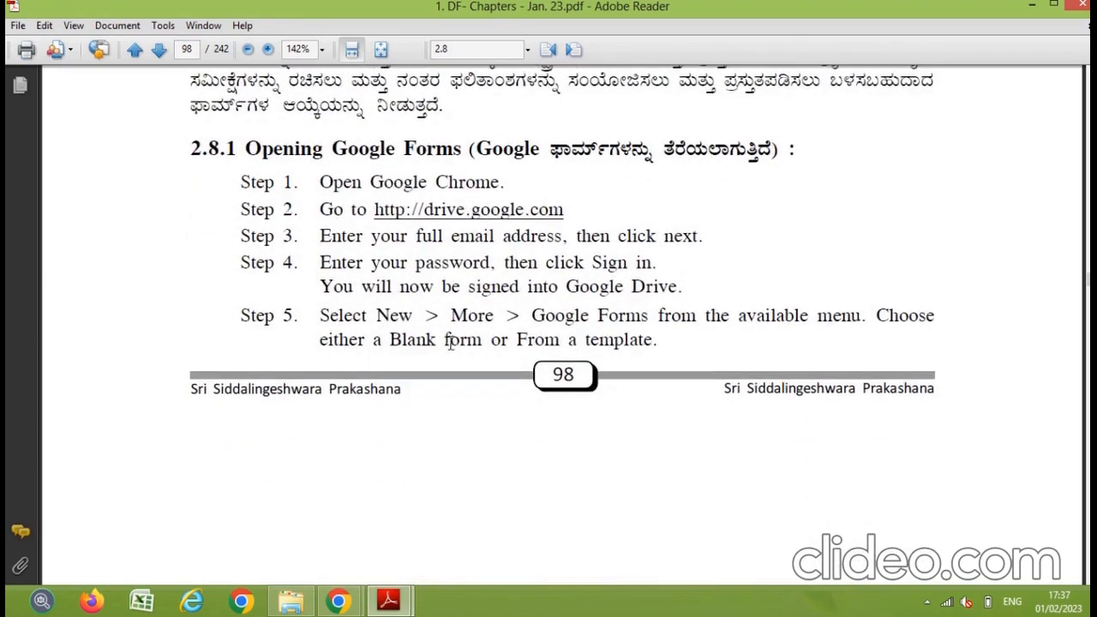
{"action": "left_click_drag", "start_coordinate": [318, 182], "coordinate": [662, 340]}
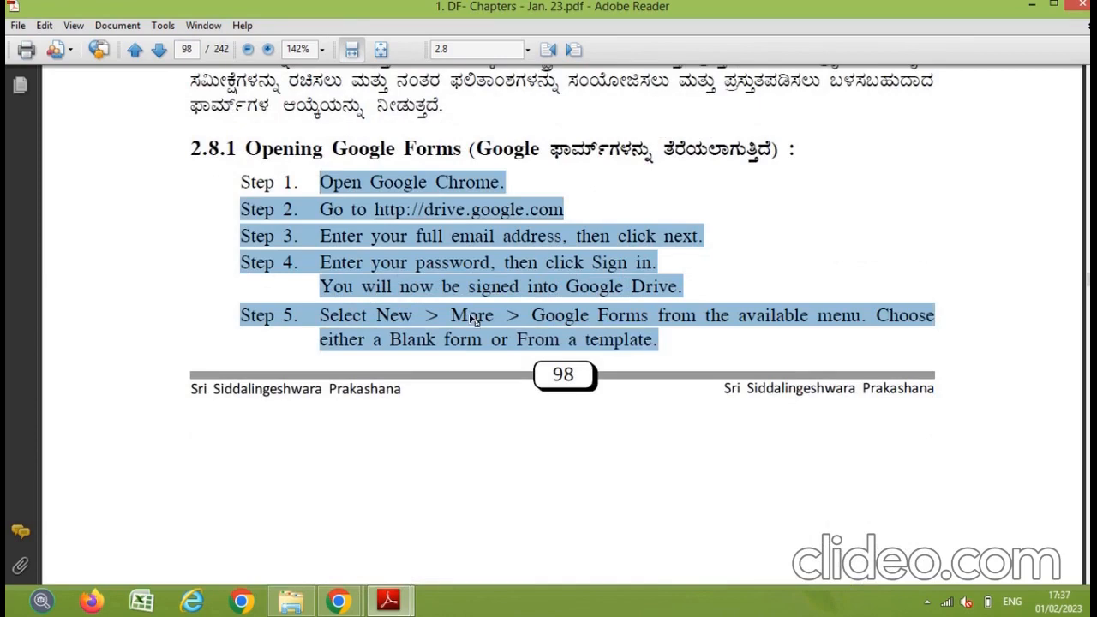
{"action": "left_click", "coordinate": [332, 182]}
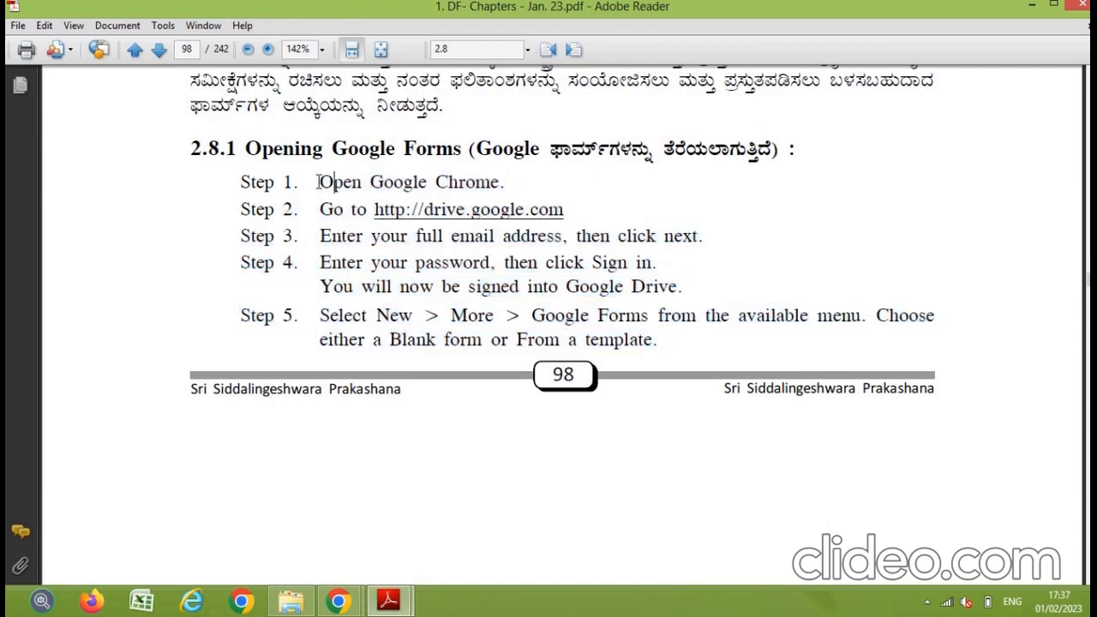
{"action": "left_click_drag", "start_coordinate": [319, 181], "coordinate": [495, 197]}
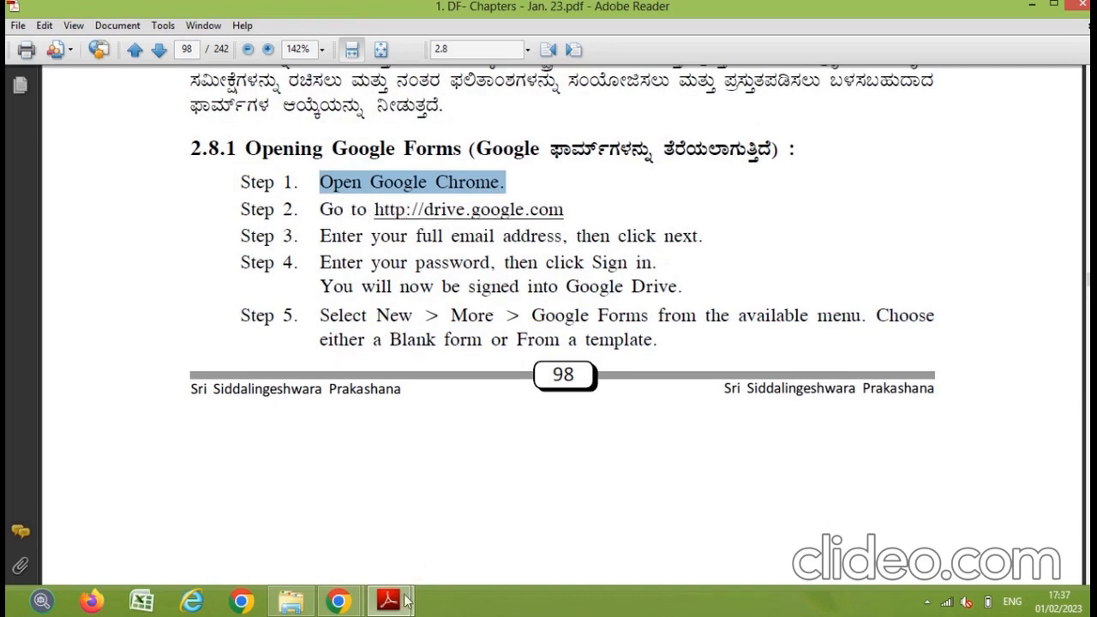
{"action": "left_click", "coordinate": [338, 599]}
Step: Open Google Drive from the Google apps menu on Chrome's New Tab, then return to the PDF guide
{"action": "left_click", "coordinate": [378, 536]}
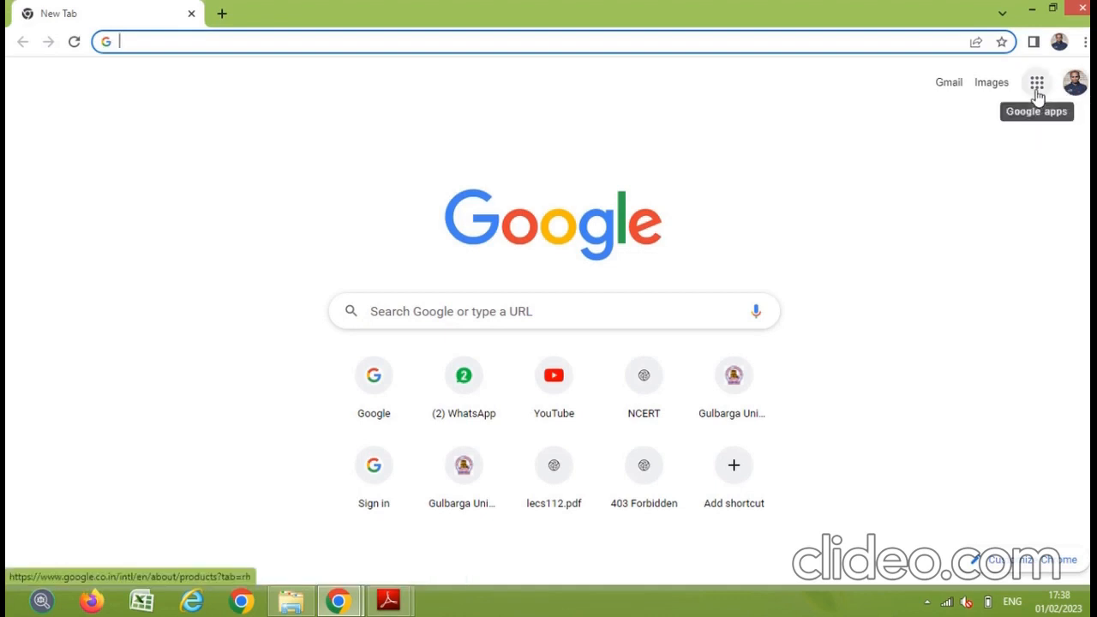
{"action": "left_click", "coordinate": [1037, 91]}
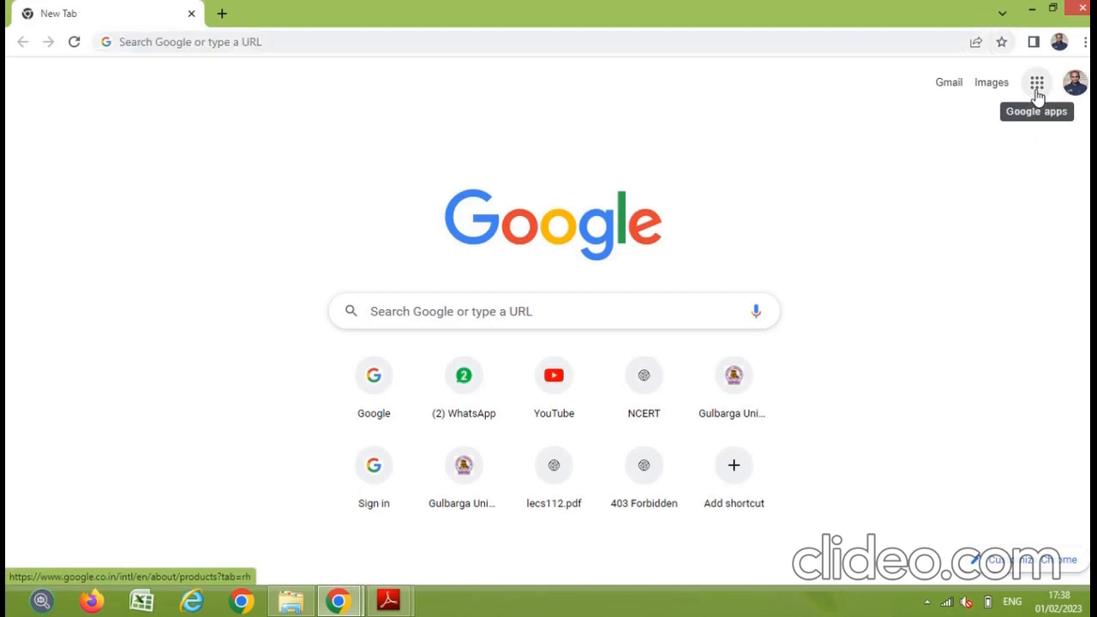
{"action": "left_click", "coordinate": [1036, 96]}
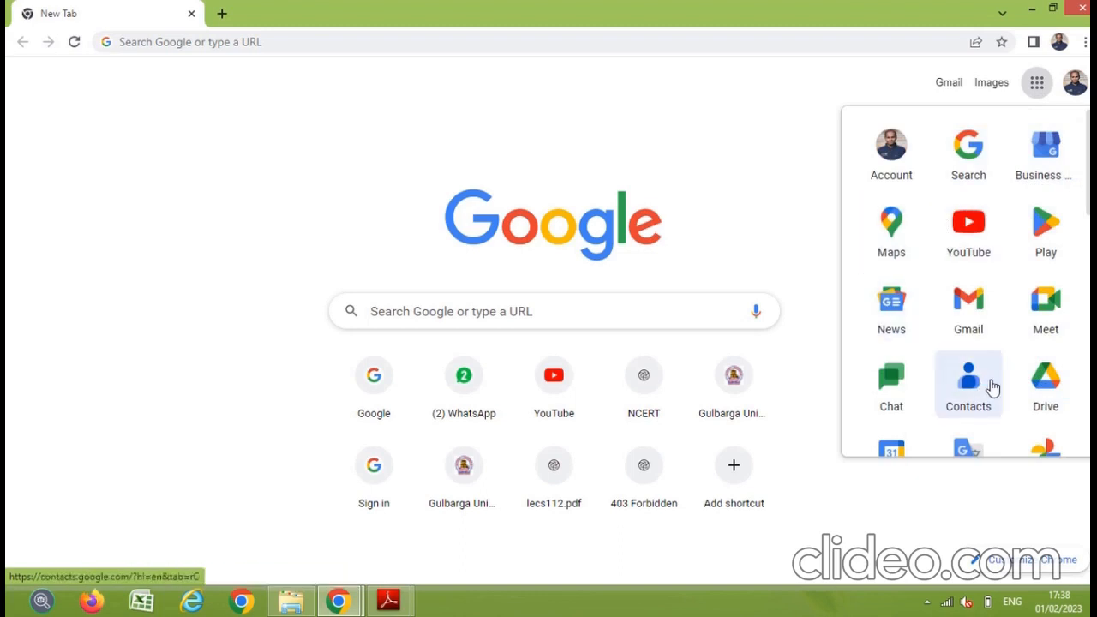
{"action": "scroll", "coordinate": [1039, 385], "scroll_direction": "down", "scroll_amount": 2}
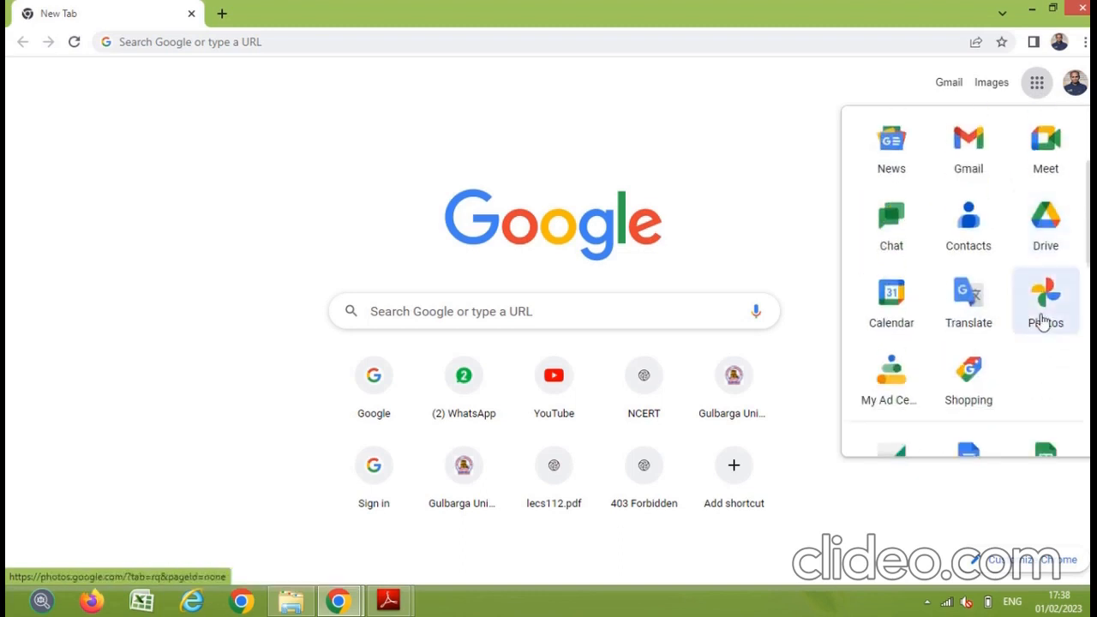
{"action": "left_click", "coordinate": [1038, 241]}
{"action": "left_click", "coordinate": [388, 600]}
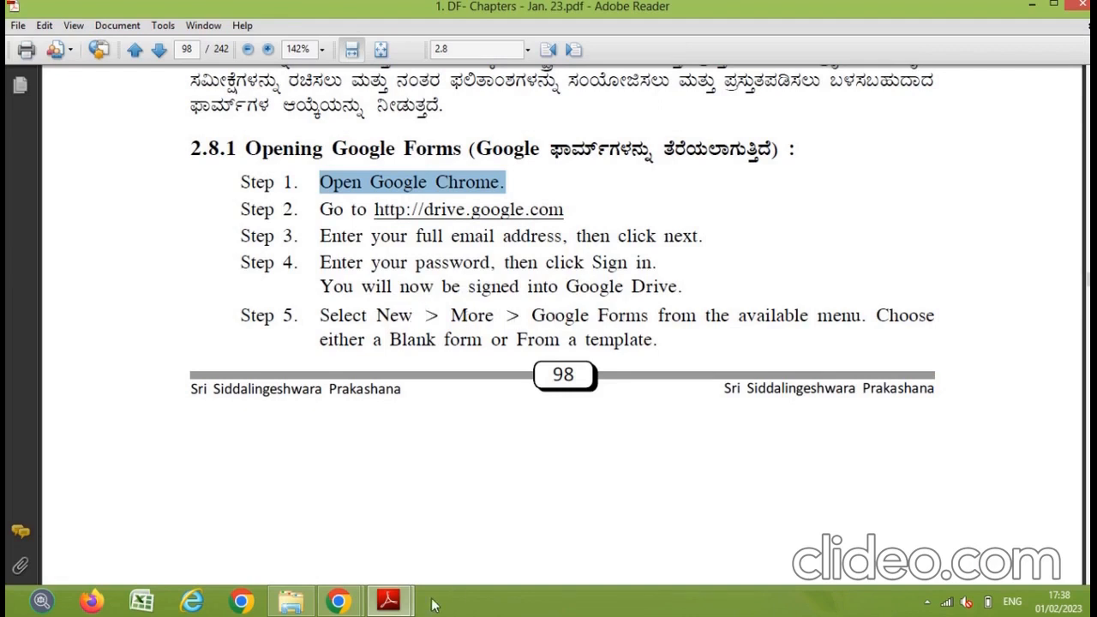
Step: Bring Chrome's New Tab back to the front and choose Drive from the Google apps list
{"action": "left_click", "coordinate": [341, 604]}
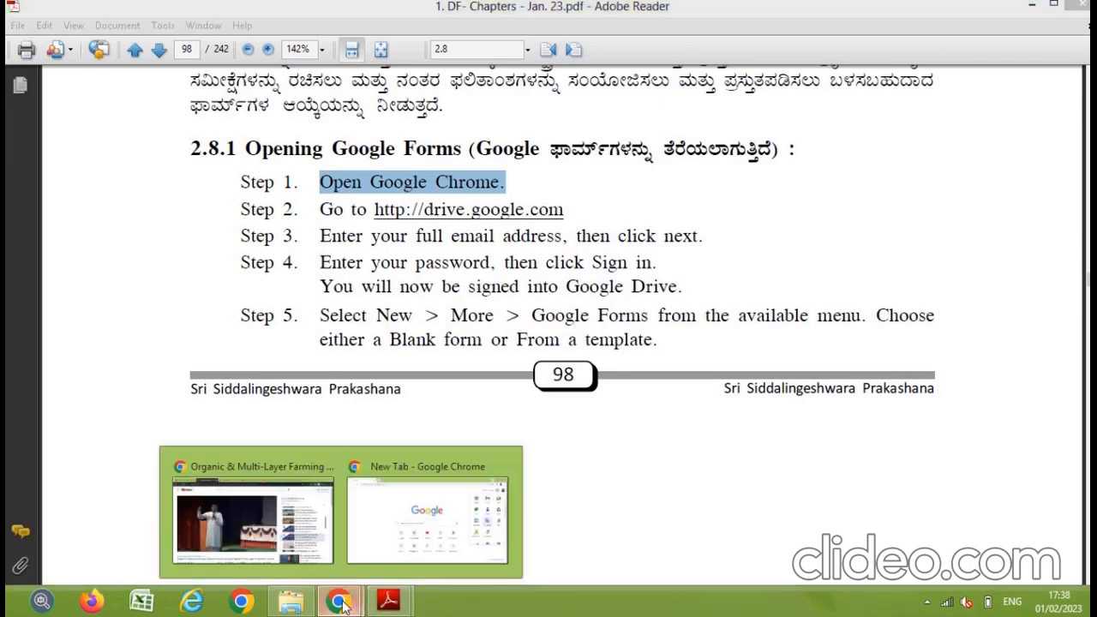
{"action": "left_click", "coordinate": [420, 525]}
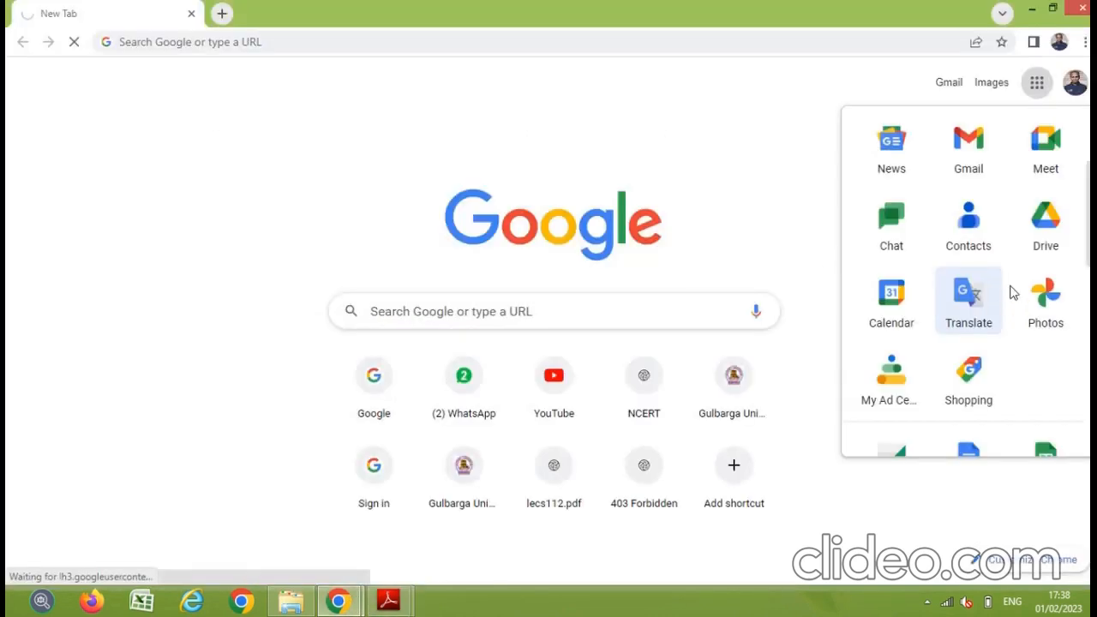
{"action": "left_click", "coordinate": [1040, 229]}
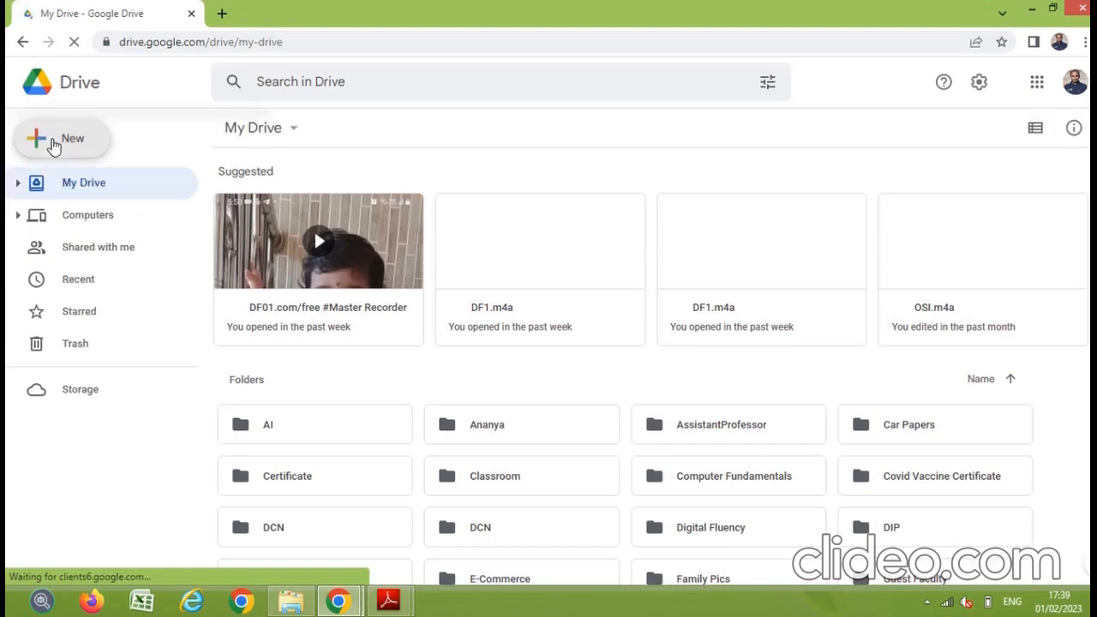
Step: Create a form in Drive via New > Google Forms > Blank form
{"action": "left_click", "coordinate": [53, 142]}
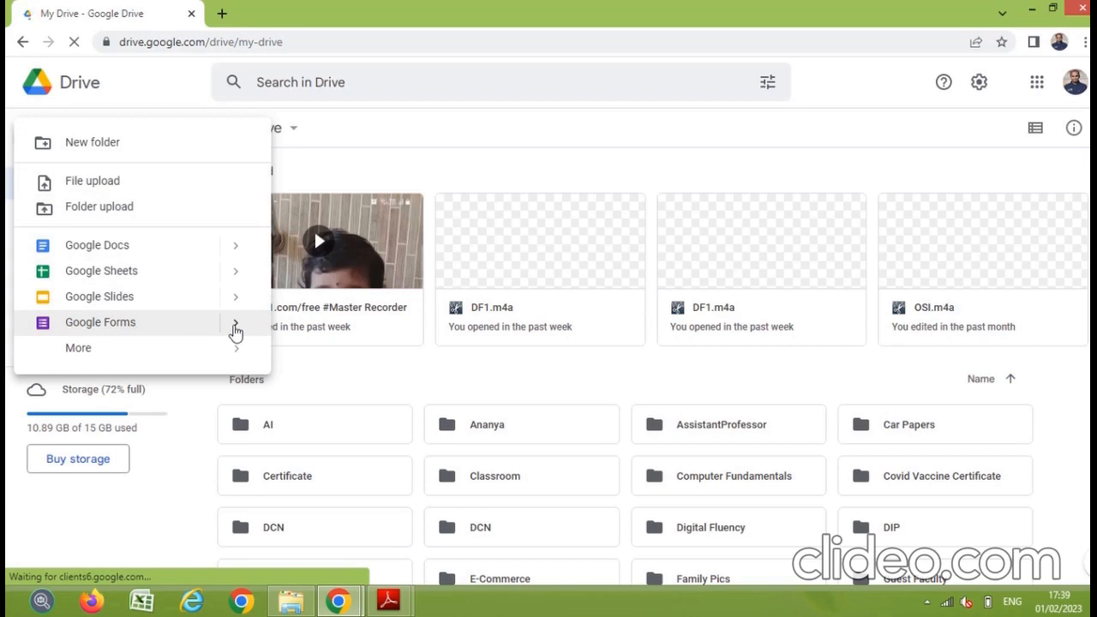
{"action": "left_click", "coordinate": [235, 329]}
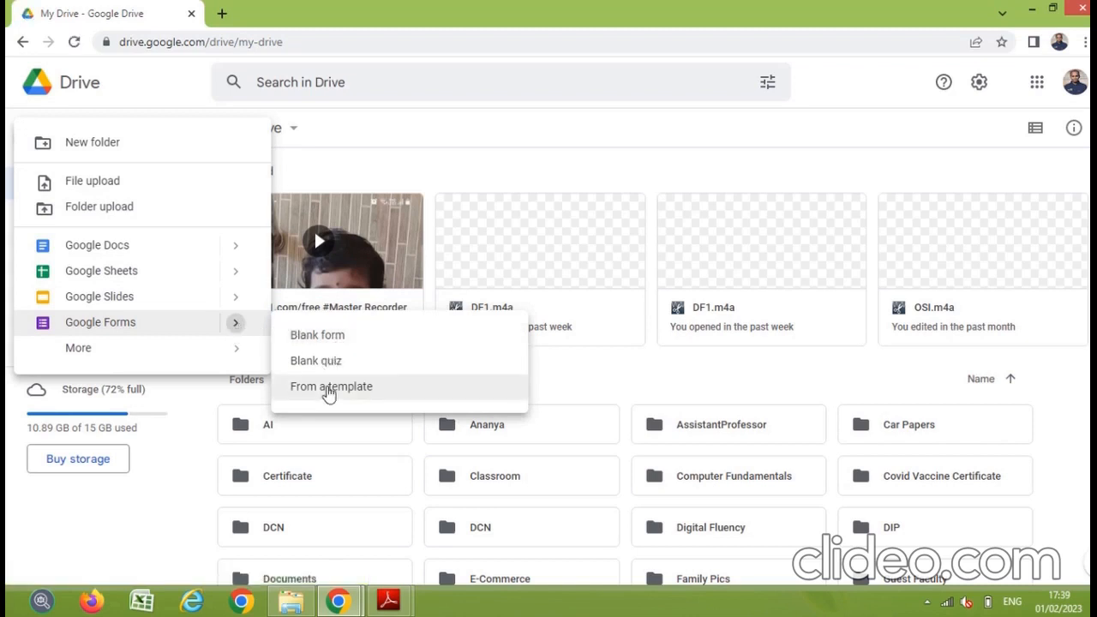
{"action": "left_click", "coordinate": [339, 342]}
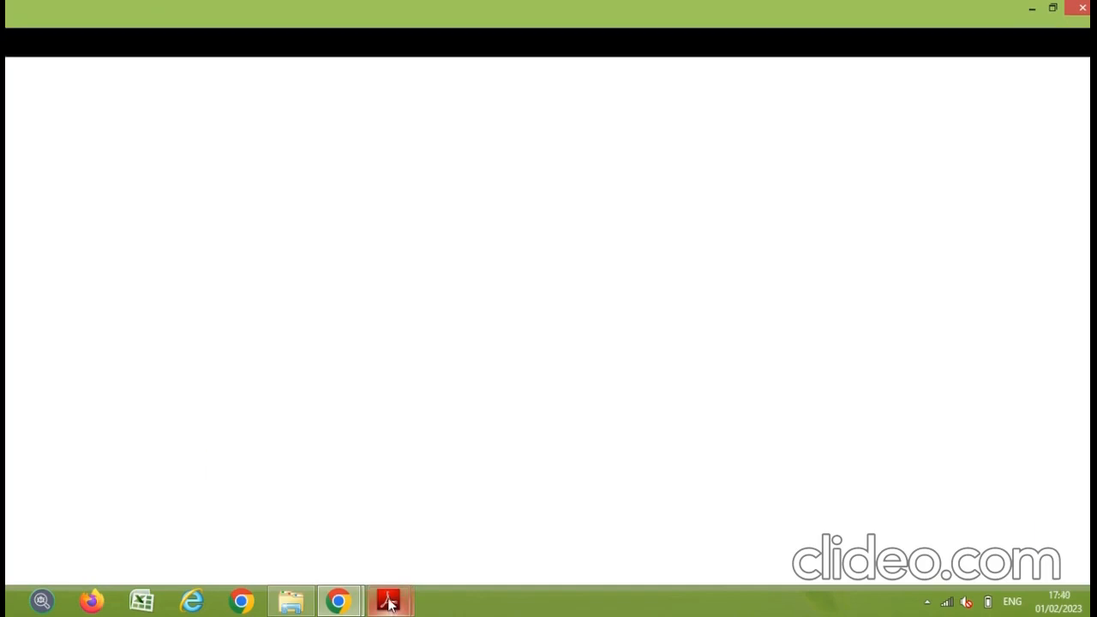
Step: Back in the PDF guide, highlight then clear steps 1 to 5 on page 99
{"action": "mouse_move", "coordinate": [390, 604]}
{"action": "left_click", "coordinate": [440, 536]}
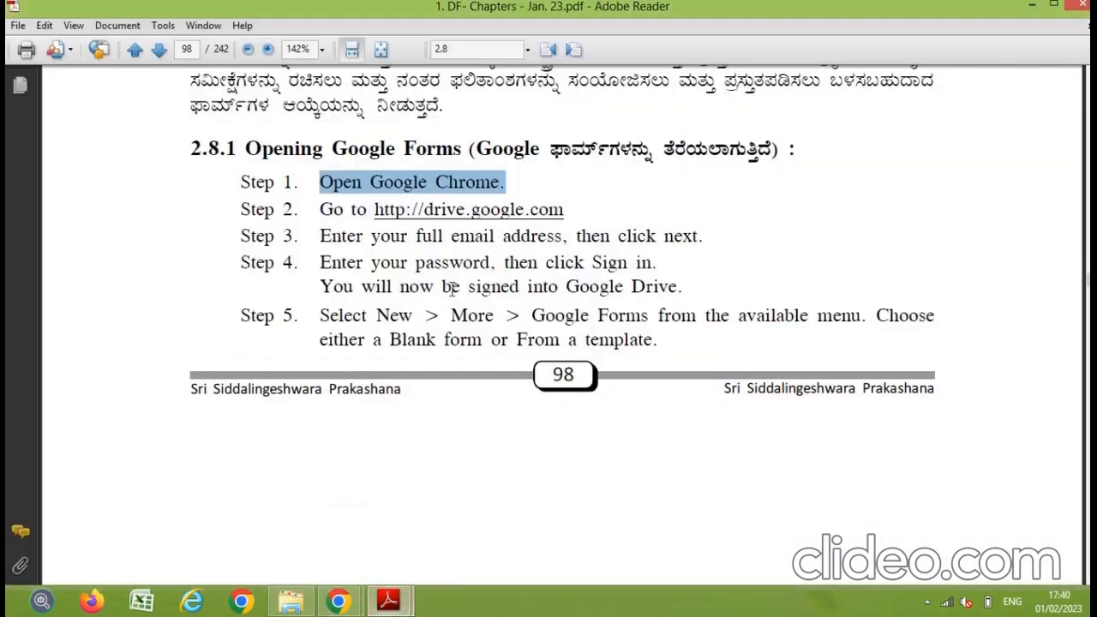
{"action": "scroll", "coordinate": [421, 348], "scroll_direction": "down", "scroll_amount": 6}
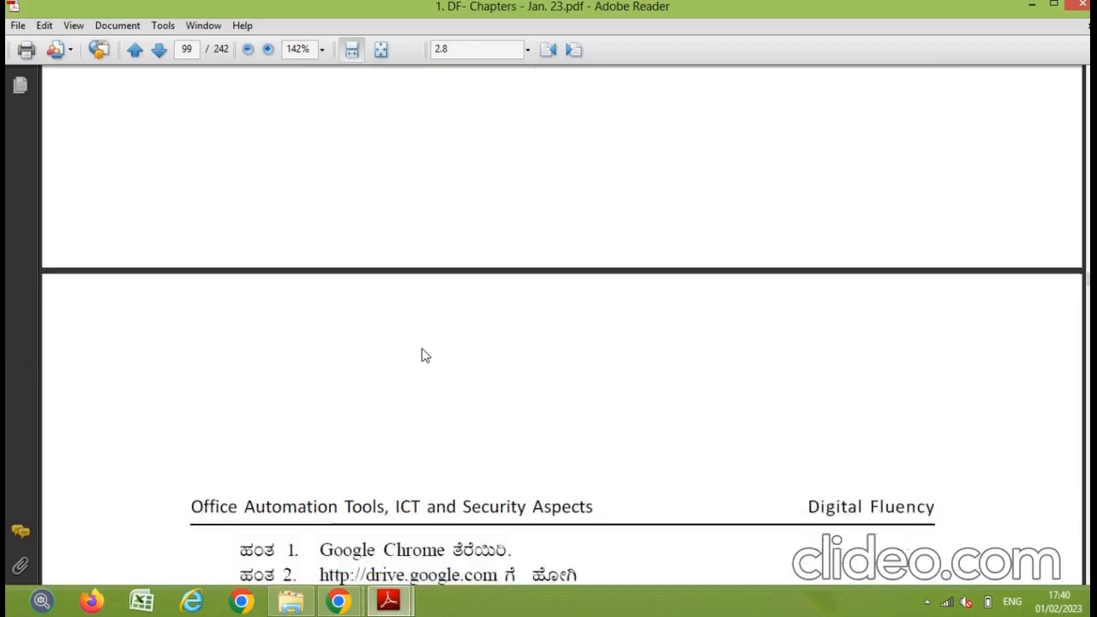
{"action": "scroll", "coordinate": [421, 348], "scroll_direction": "down", "scroll_amount": 5}
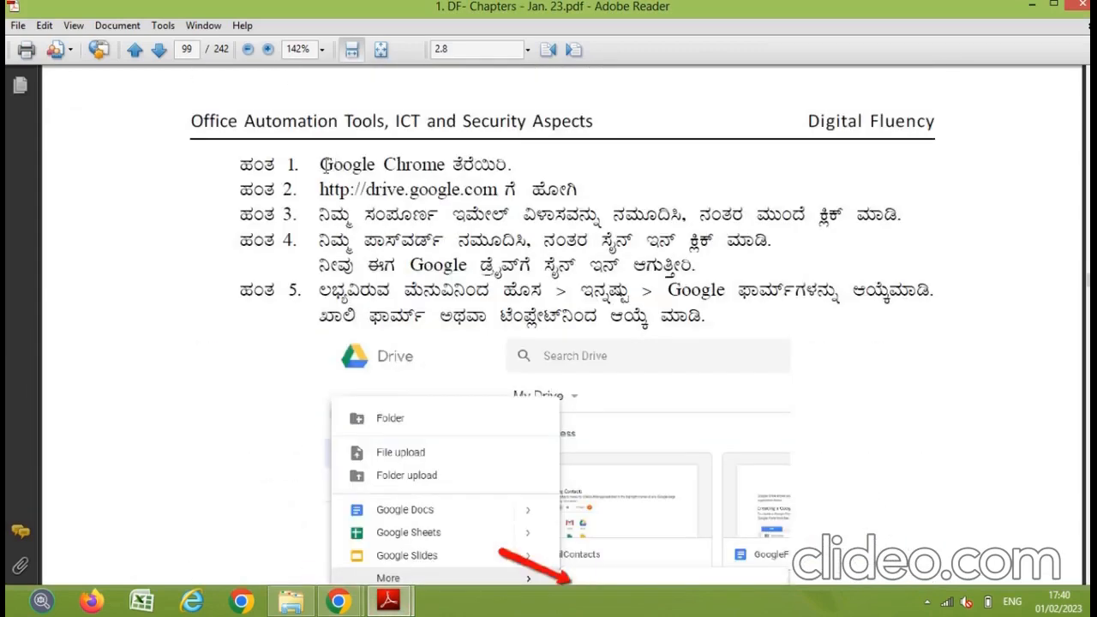
{"action": "left_click_drag", "start_coordinate": [321, 165], "coordinate": [692, 314]}
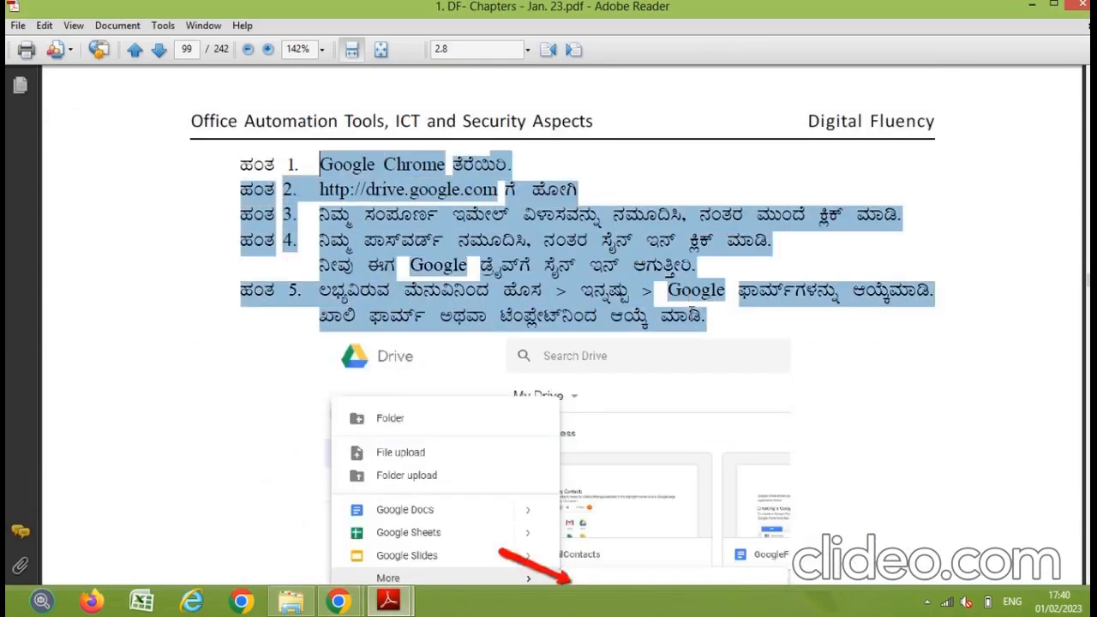
{"action": "left_click", "coordinate": [336, 177]}
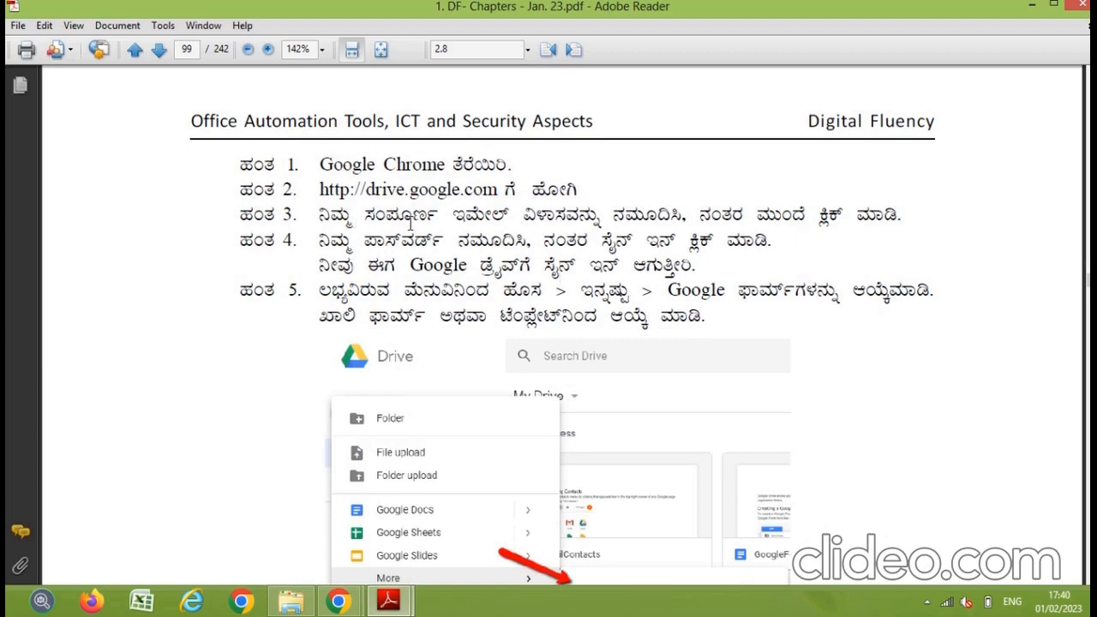
Step: Scroll to page 100 showing Step 2 on the form description and Fig. 2.17
{"action": "scroll", "coordinate": [542, 304], "scroll_direction": "down", "scroll_amount": 2}
{"action": "scroll", "coordinate": [542, 310], "scroll_direction": "down", "scroll_amount": 3}
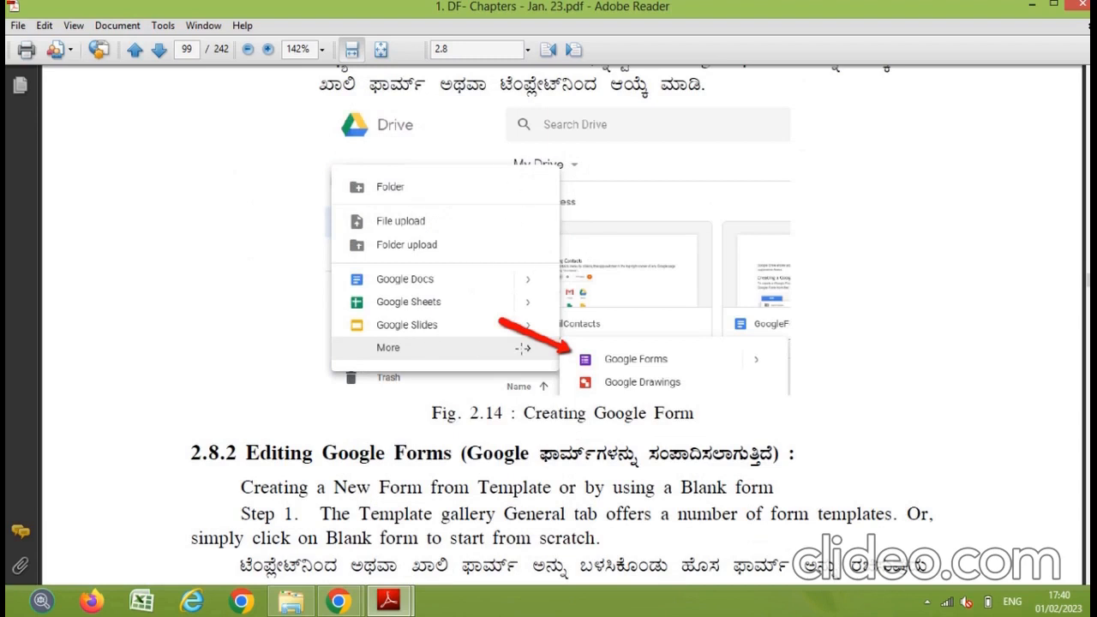
{"action": "scroll", "coordinate": [501, 330], "scroll_direction": "down", "scroll_amount": 5}
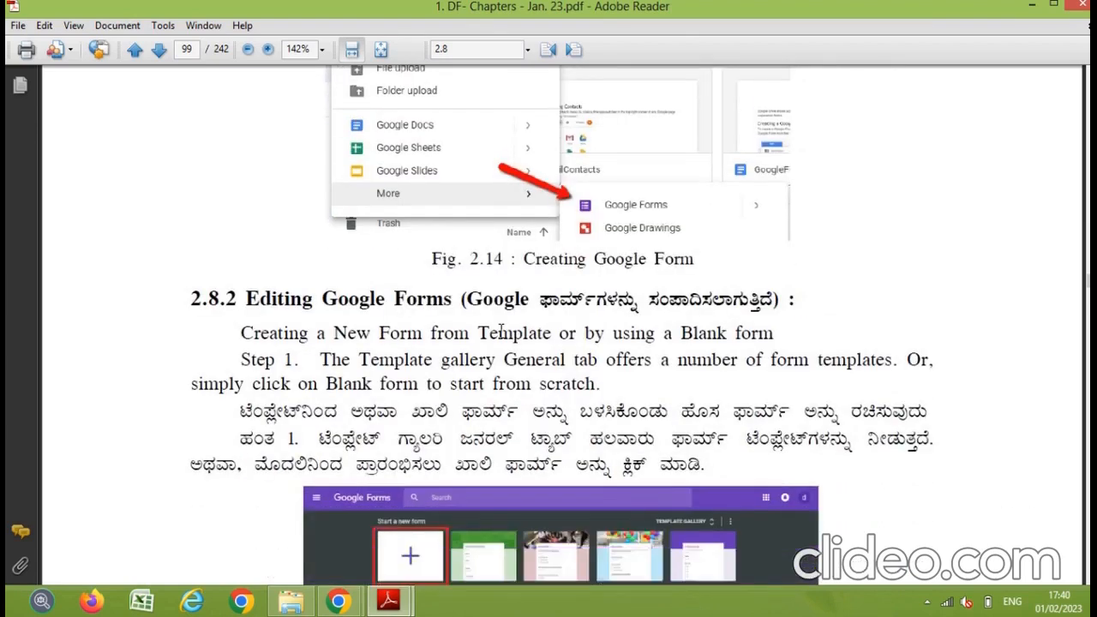
{"action": "scroll", "coordinate": [501, 330], "scroll_direction": "down", "scroll_amount": 3}
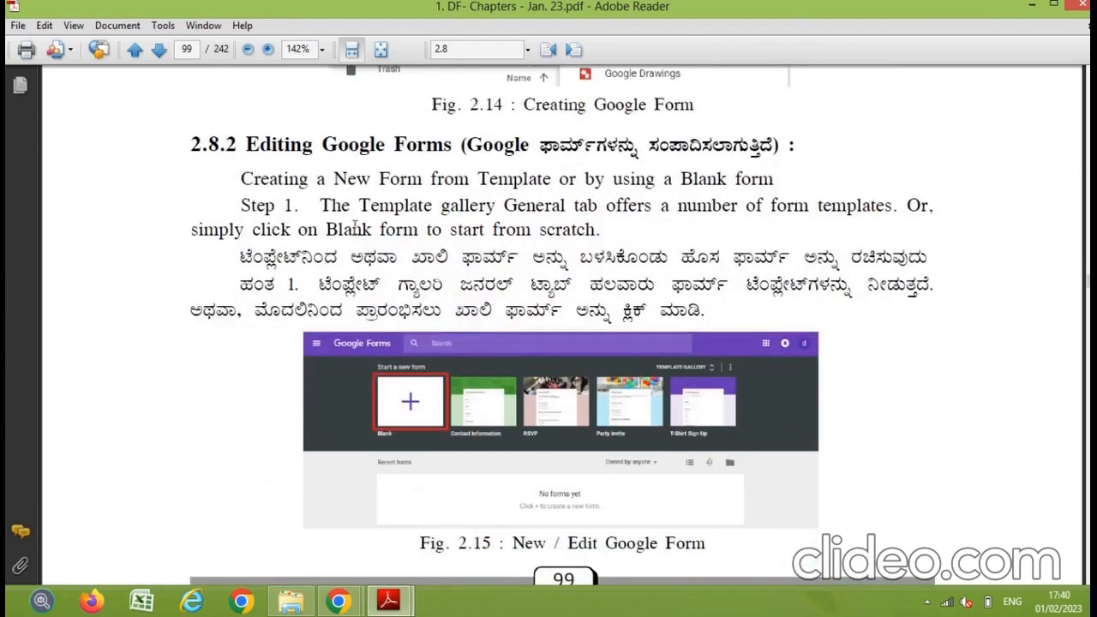
{"action": "scroll", "coordinate": [461, 279], "scroll_direction": "down", "scroll_amount": 1}
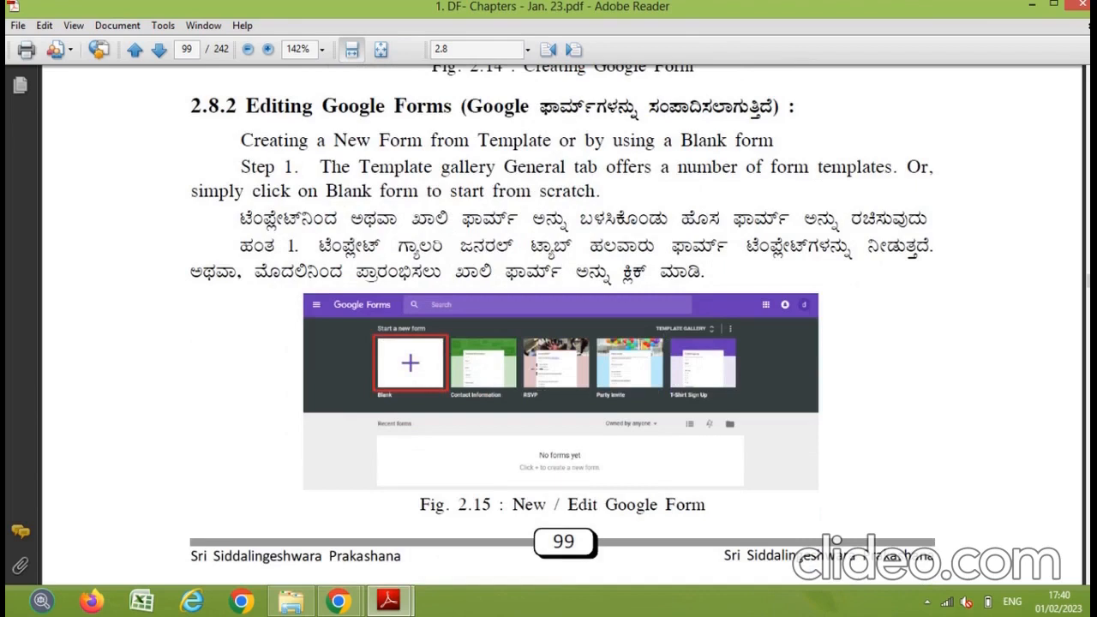
{"action": "scroll", "coordinate": [575, 358], "scroll_direction": "down", "scroll_amount": 5}
{"action": "scroll", "coordinate": [578, 363], "scroll_direction": "down", "scroll_amount": 1}
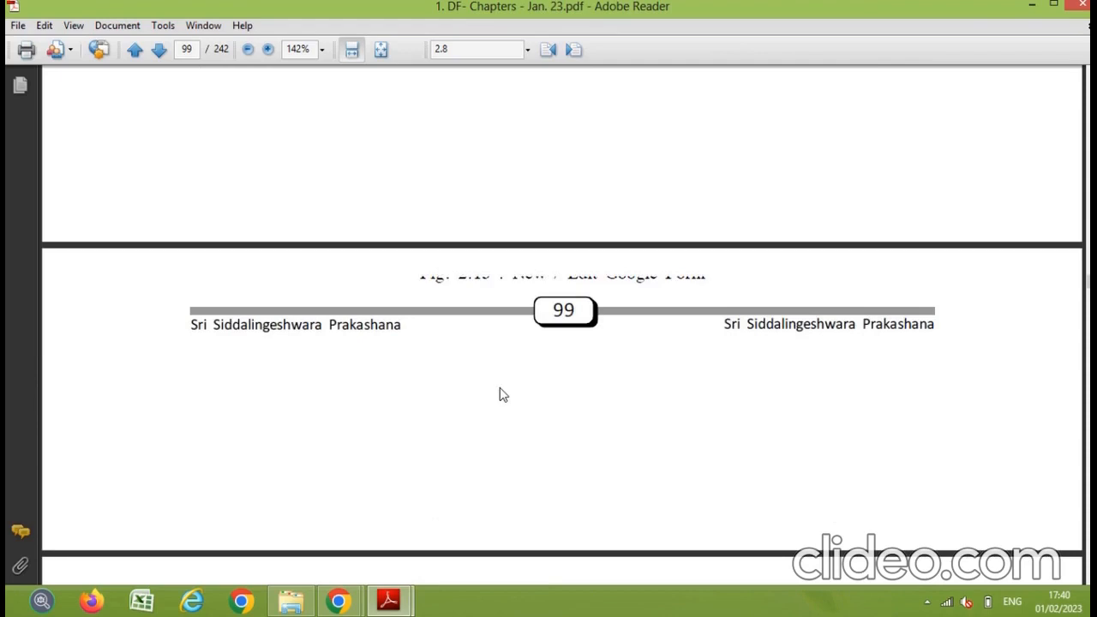
{"action": "scroll", "coordinate": [502, 387], "scroll_direction": "down", "scroll_amount": 12}
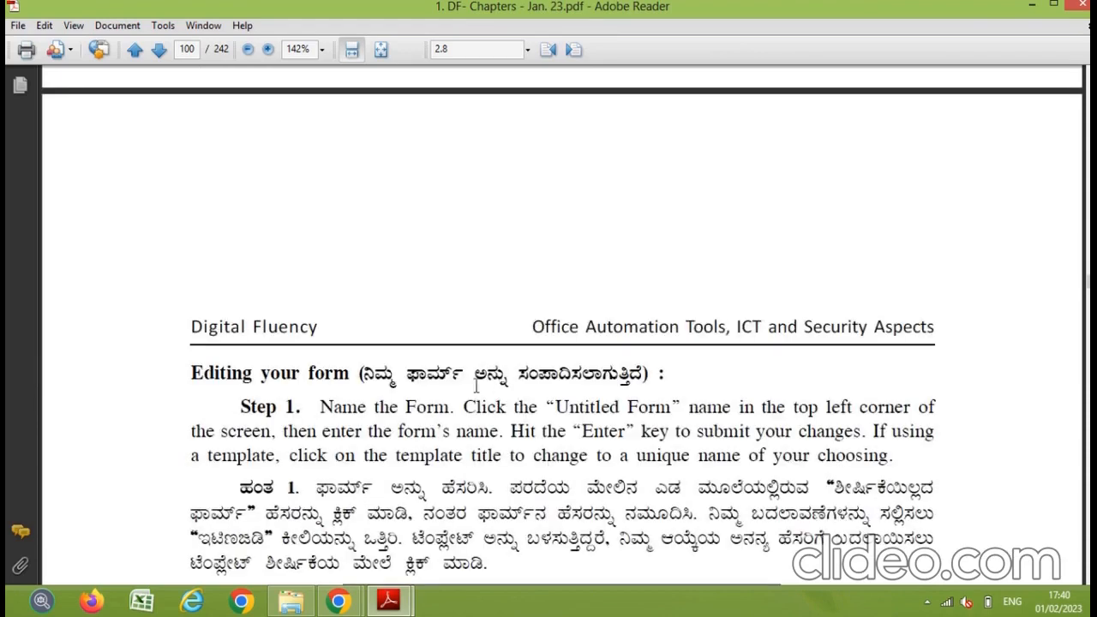
{"action": "scroll", "coordinate": [428, 387], "scroll_direction": "down", "scroll_amount": 5}
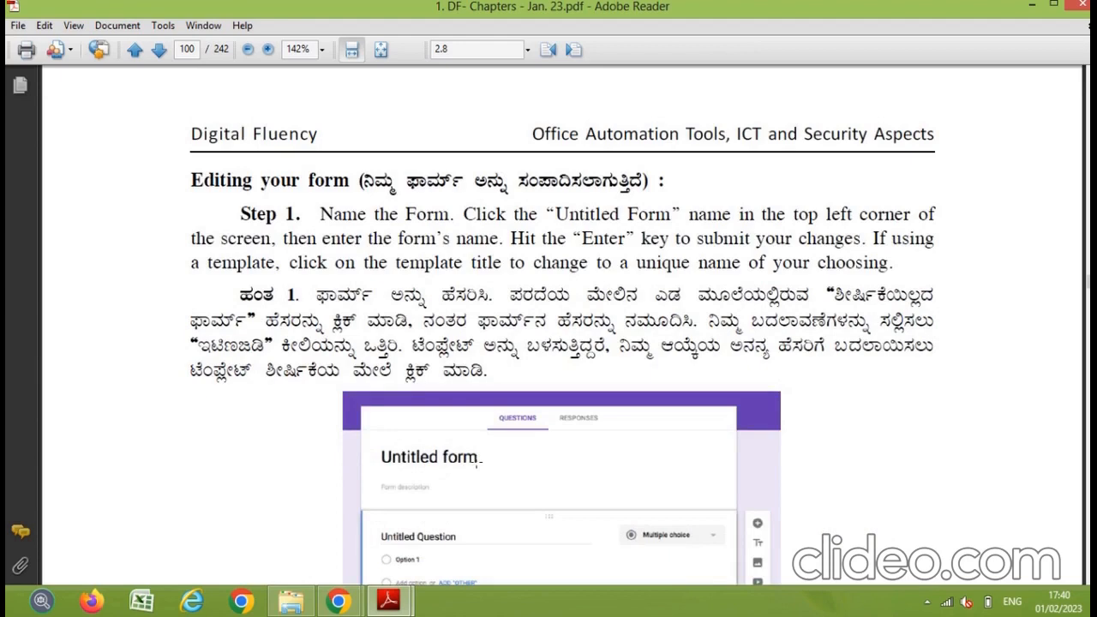
{"action": "scroll", "coordinate": [479, 461], "scroll_direction": "down", "scroll_amount": 2}
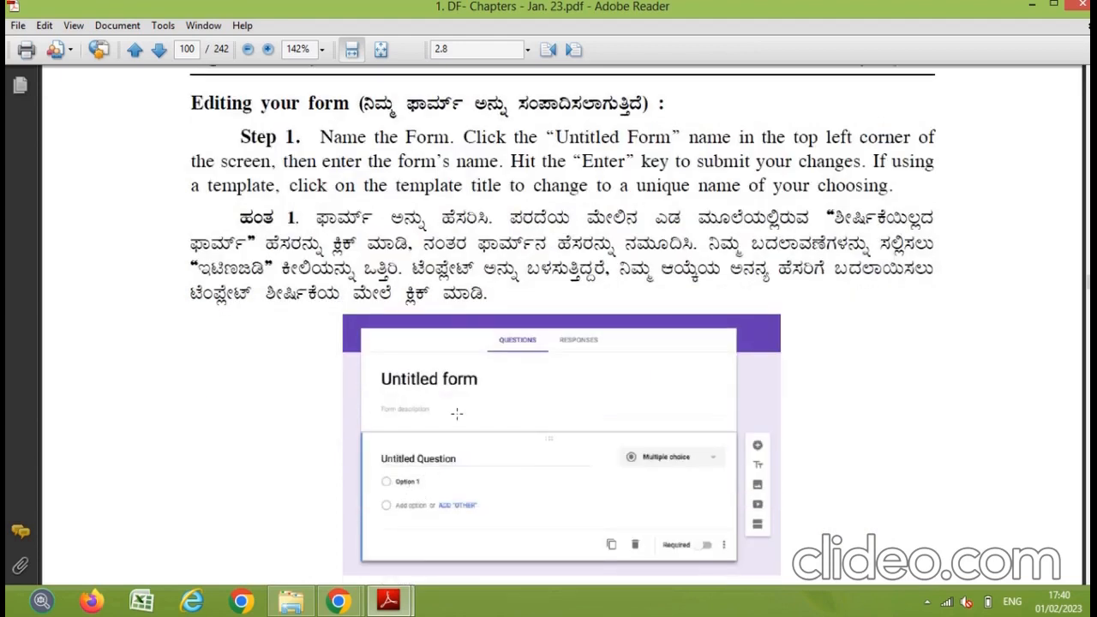
{"action": "scroll", "coordinate": [418, 498], "scroll_direction": "down", "scroll_amount": 1}
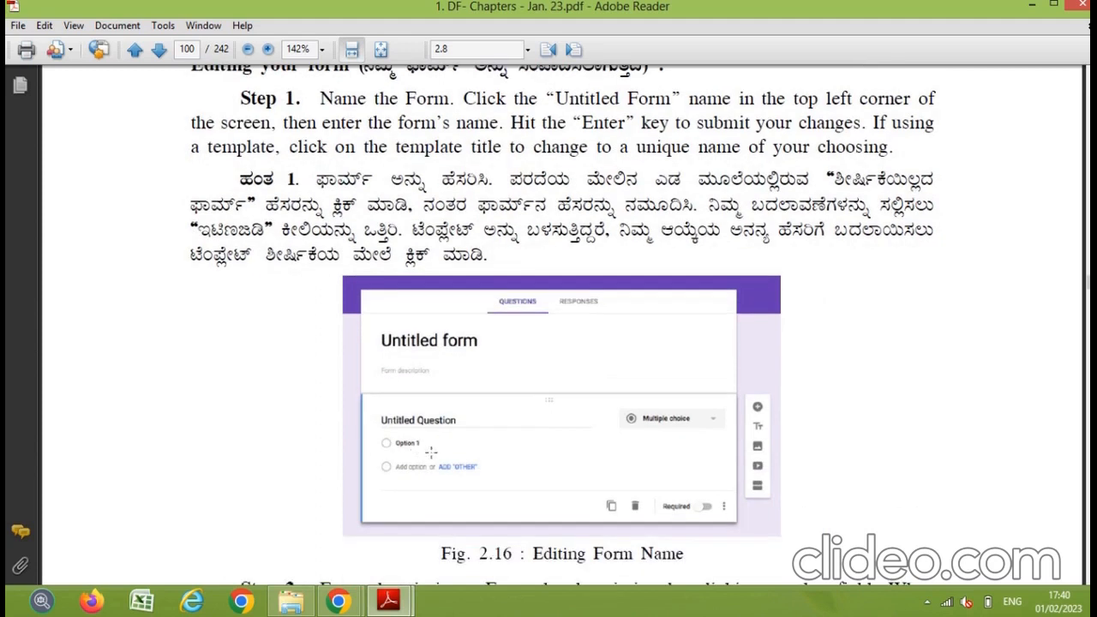
{"action": "scroll", "coordinate": [429, 480], "scroll_direction": "down", "scroll_amount": 9}
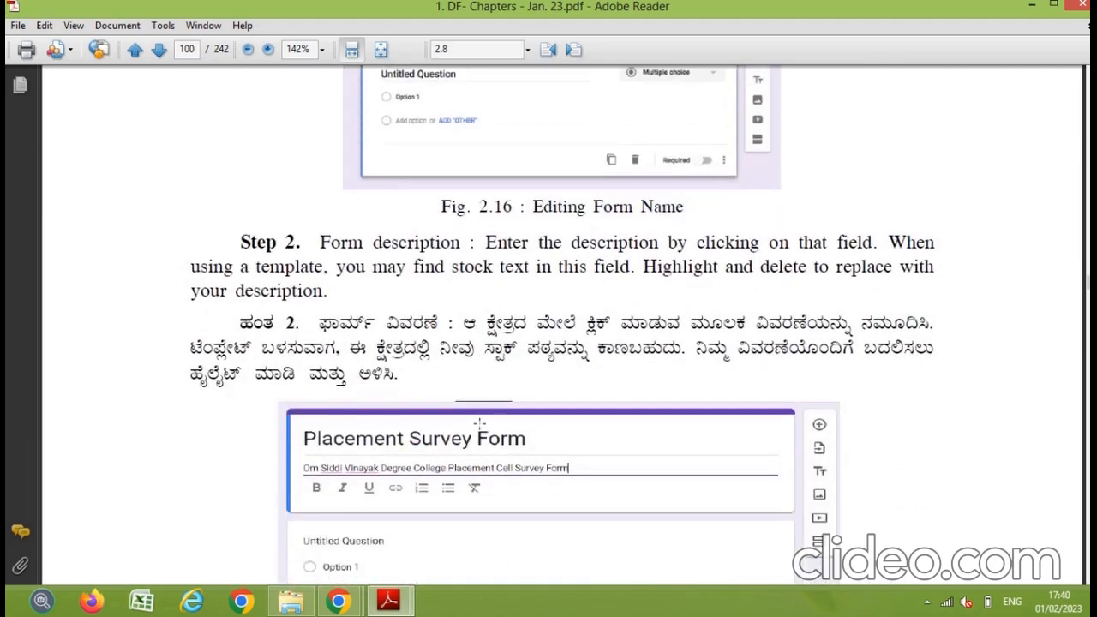
{"action": "scroll", "coordinate": [418, 404], "scroll_direction": "down", "scroll_amount": 3}
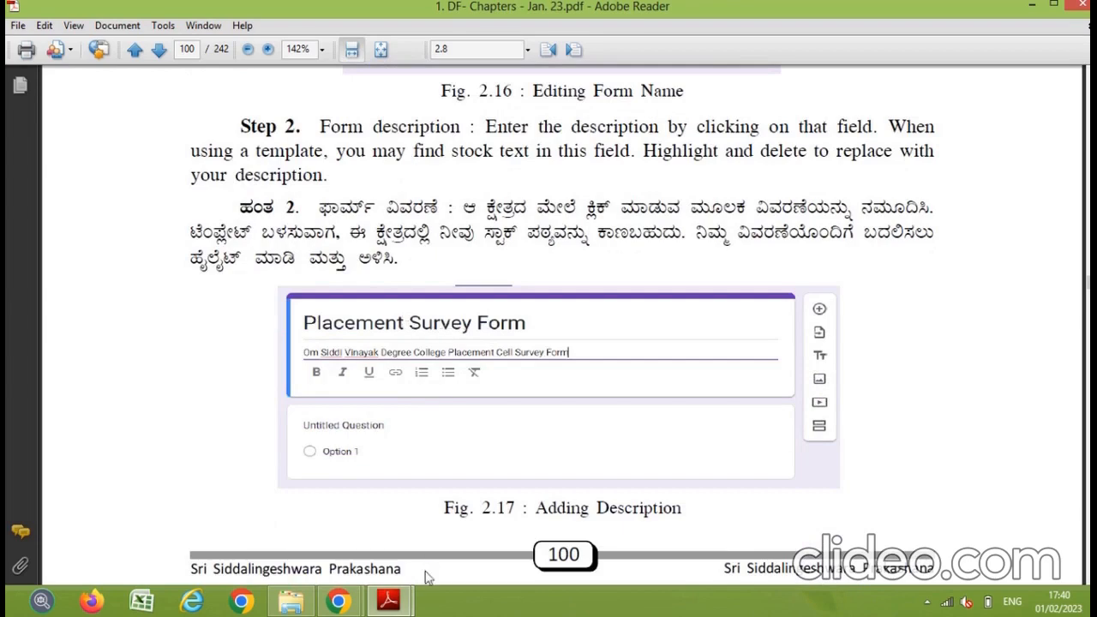
{"action": "left_click", "coordinate": [350, 602]}
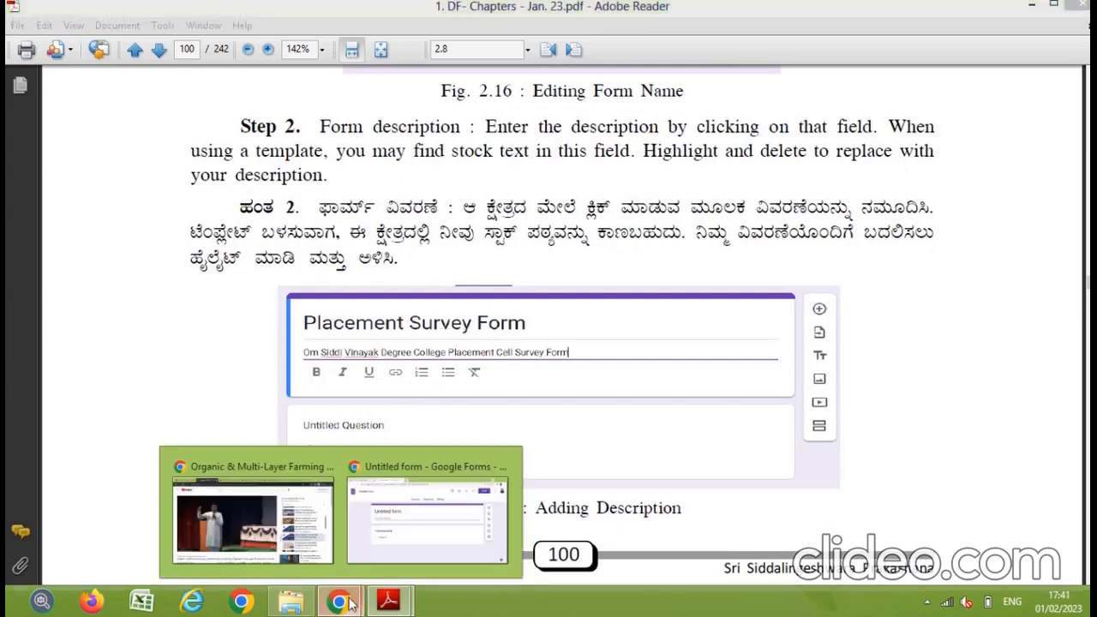
Step: On the untitled form, replace the title with 'Feedback Form'
{"action": "left_click", "coordinate": [426, 525]}
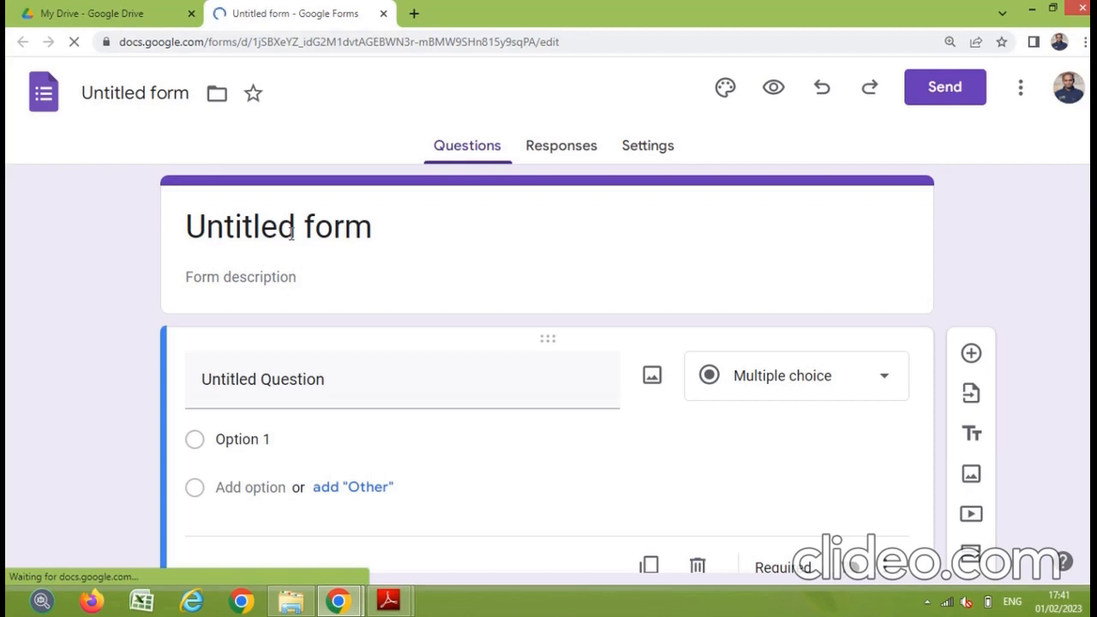
{"action": "left_click", "coordinate": [291, 233]}
{"action": "key", "text": "End"}
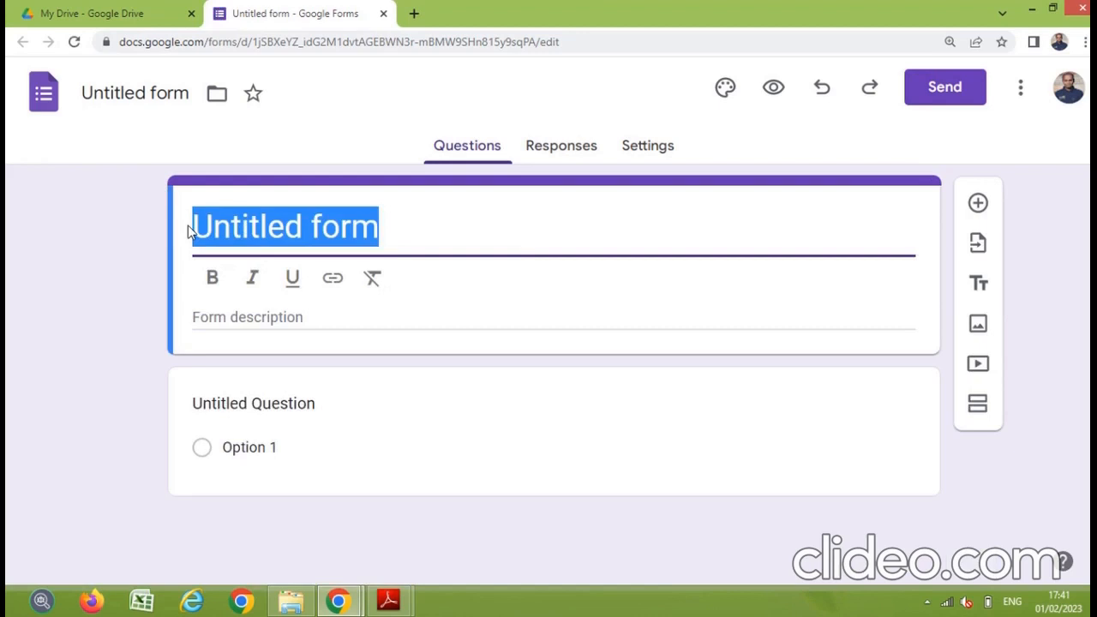
{"action": "type", "text": "Feed"}
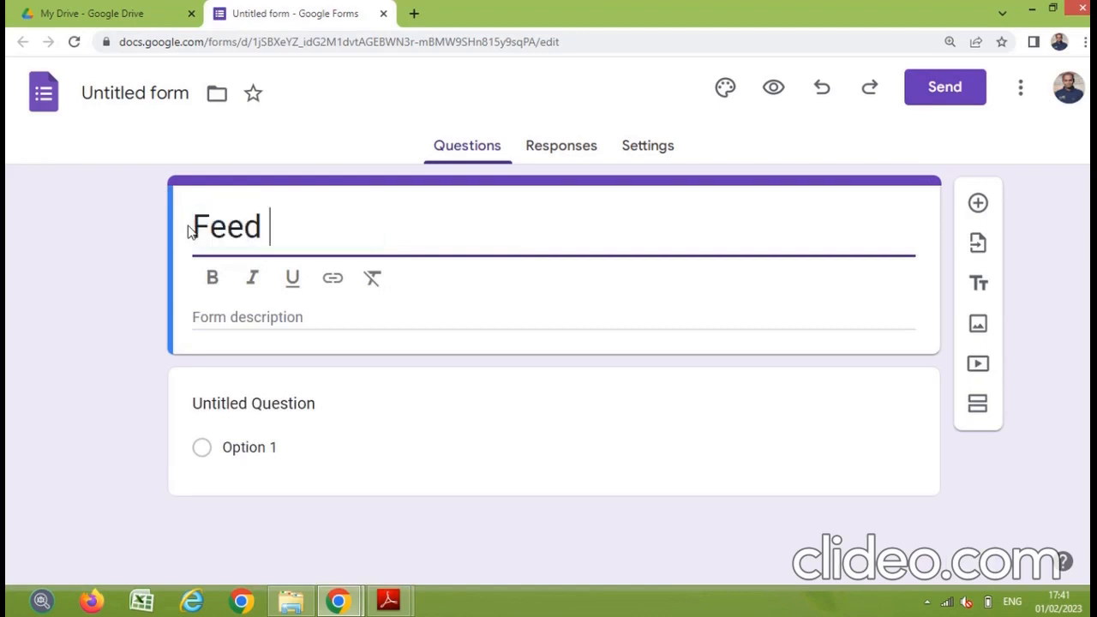
{"action": "key", "text": "BackSpace"}
{"action": "type", "text": "back F"}
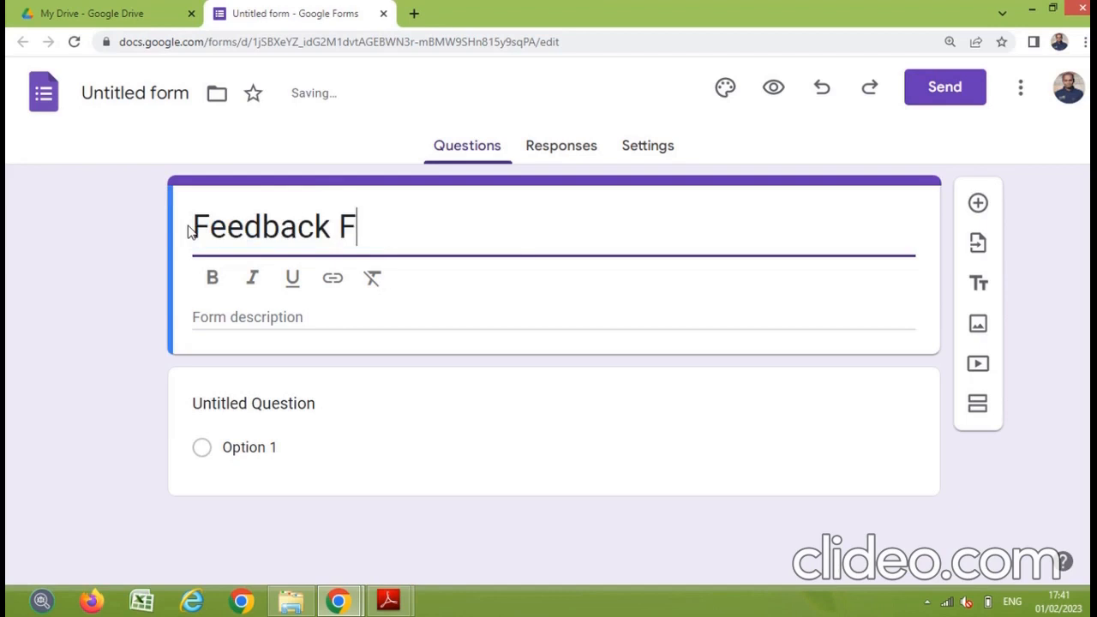
{"action": "type", "text": "orm"}
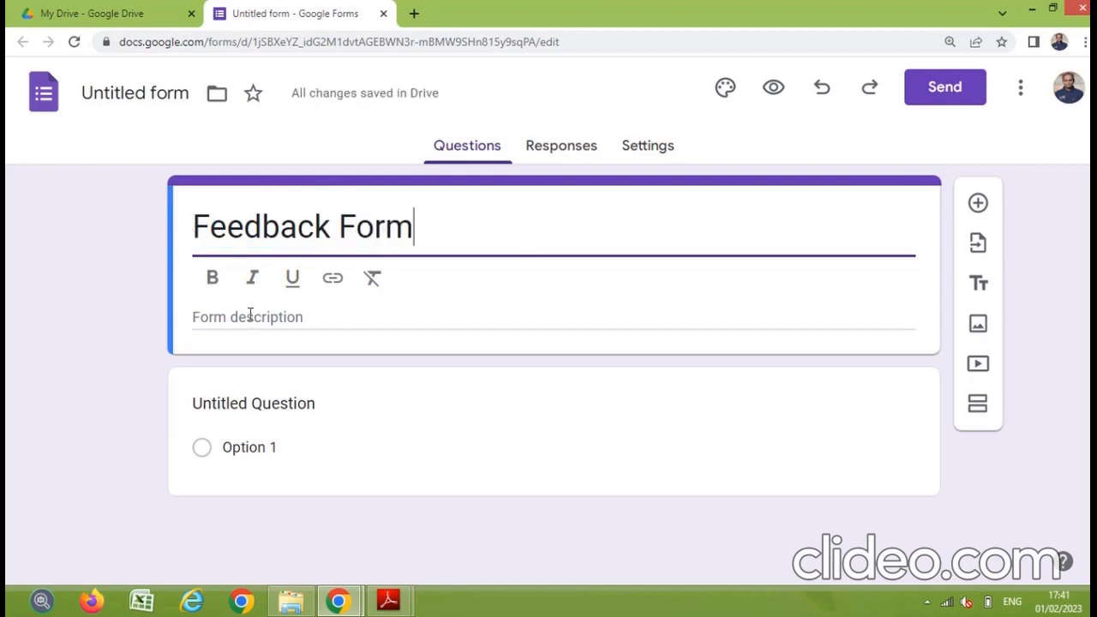
Step: Add the description 'Faculty Feedback Form of Om Siddi Vinayak Degree College, Bidar' and make it bold
{"action": "left_click", "coordinate": [235, 319]}
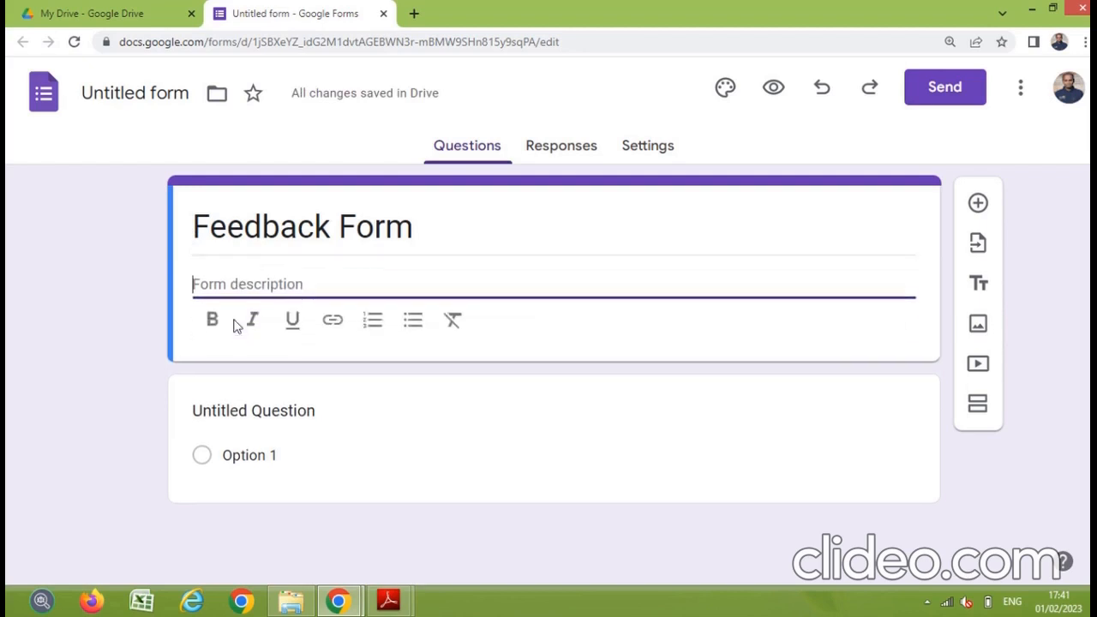
{"action": "type", "text": "Faculty"}
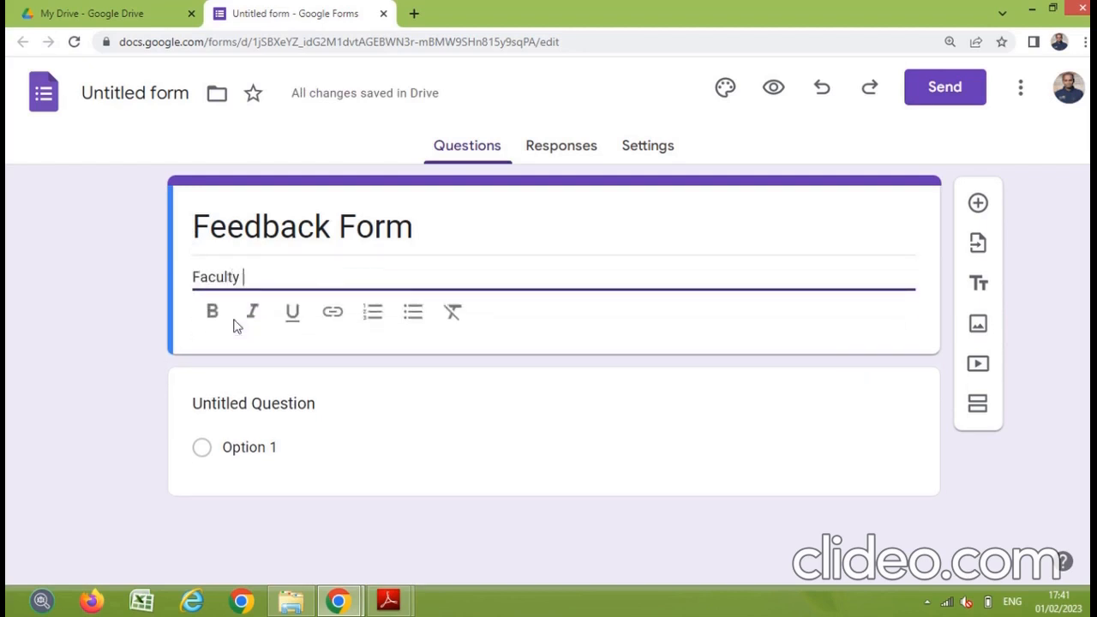
{"action": "type", "text": " Feed"}
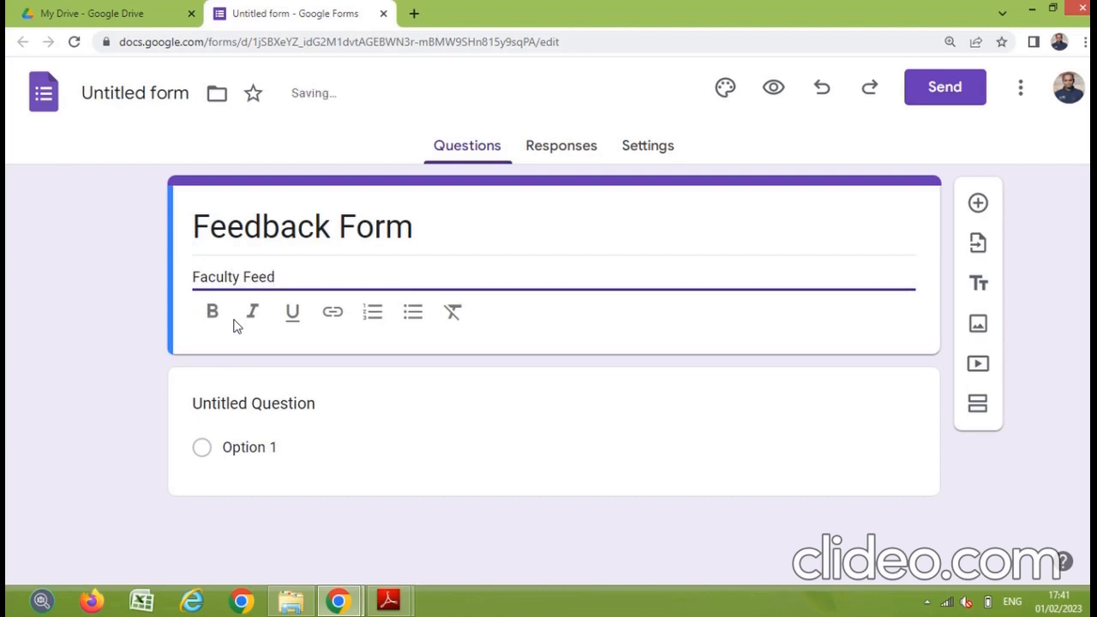
{"action": "type", "text": "back Form"}
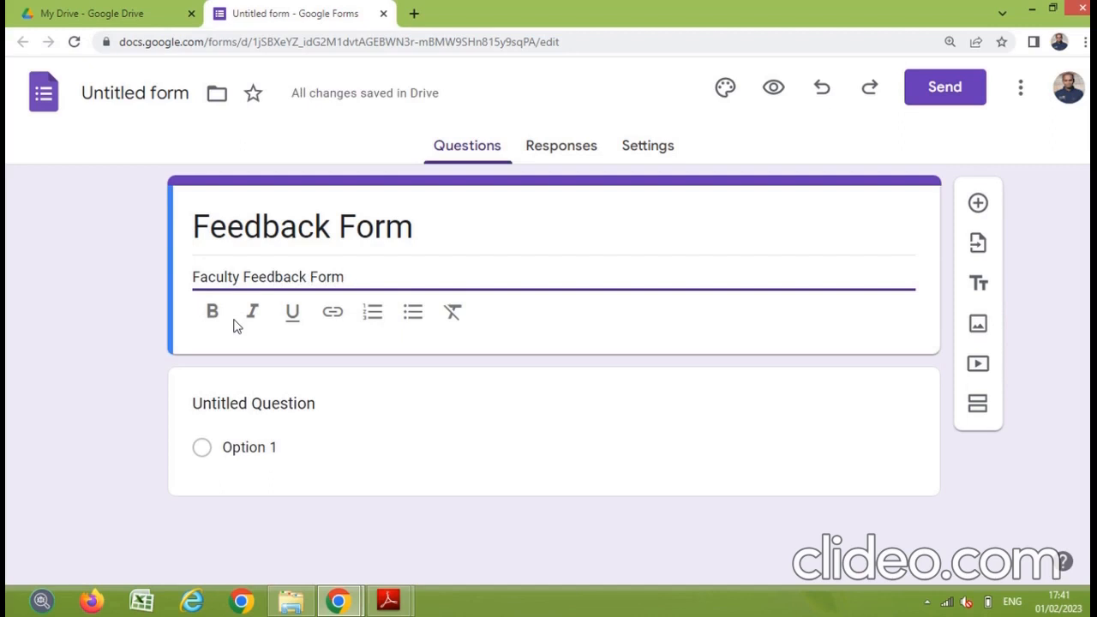
{"action": "type", "text": " of Om"}
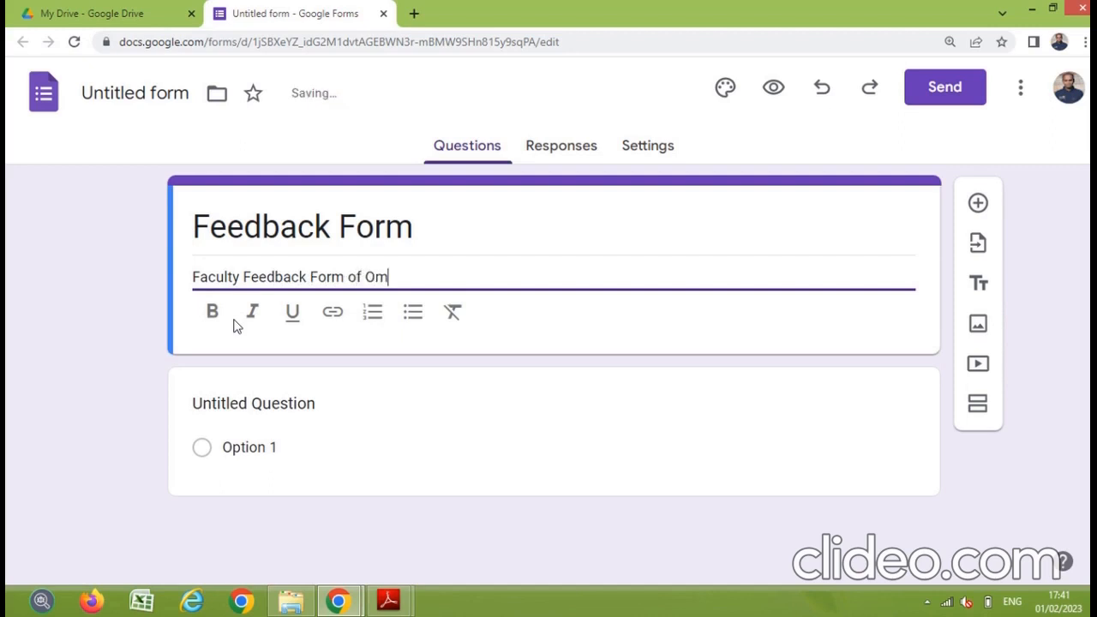
{"action": "type", "text": " Siddi"}
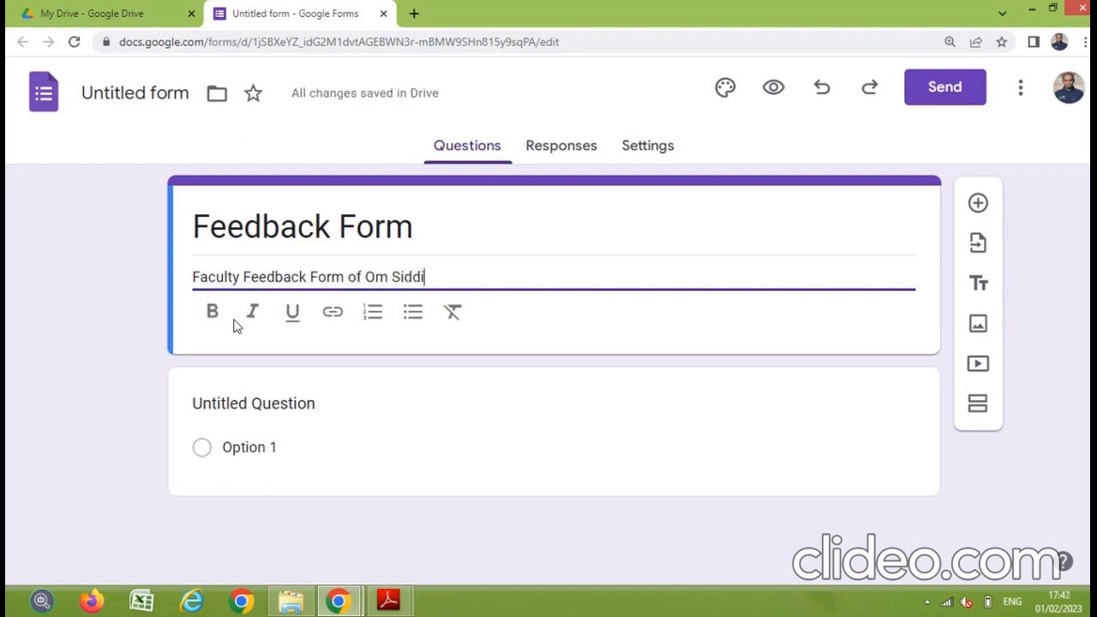
{"action": "type", "text": " Vinayak Degree "}
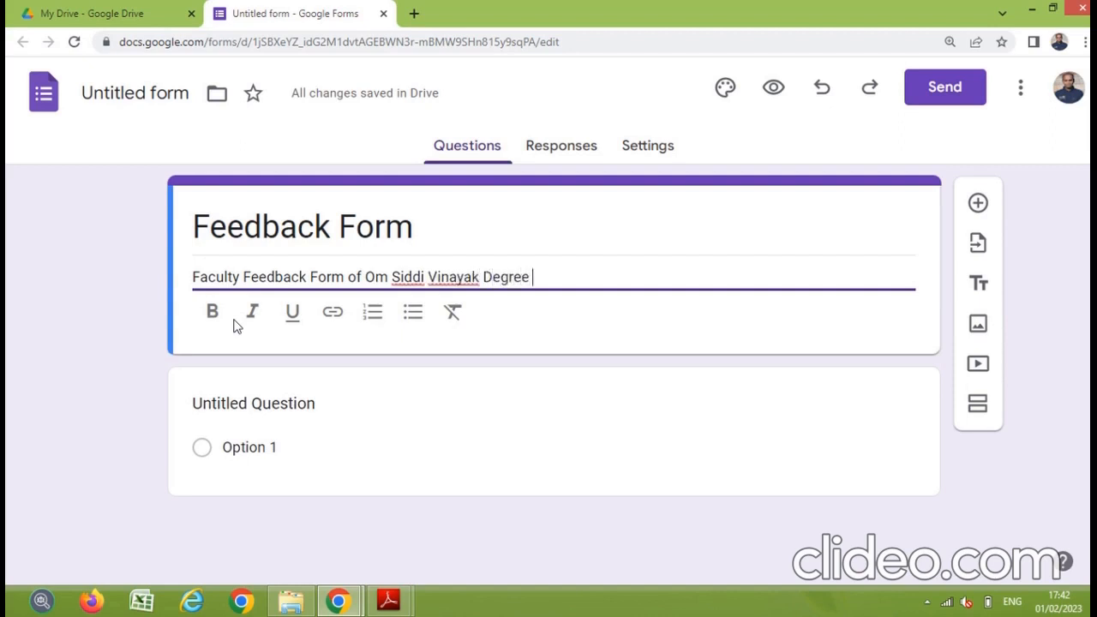
{"action": "type", "text": "College, Bidar"}
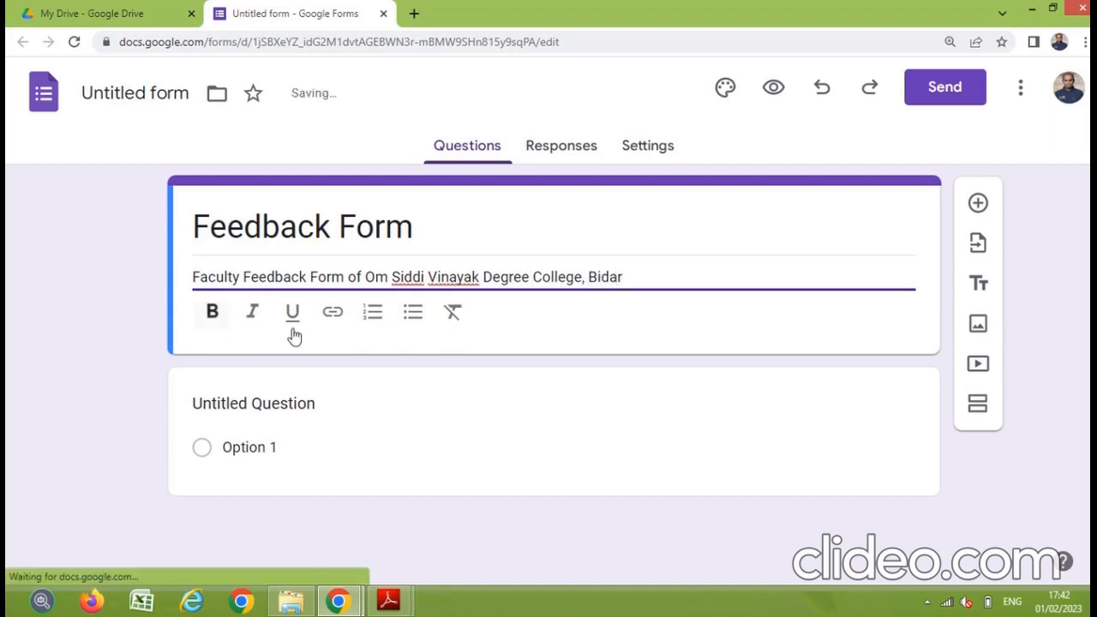
{"action": "left_click", "coordinate": [211, 315]}
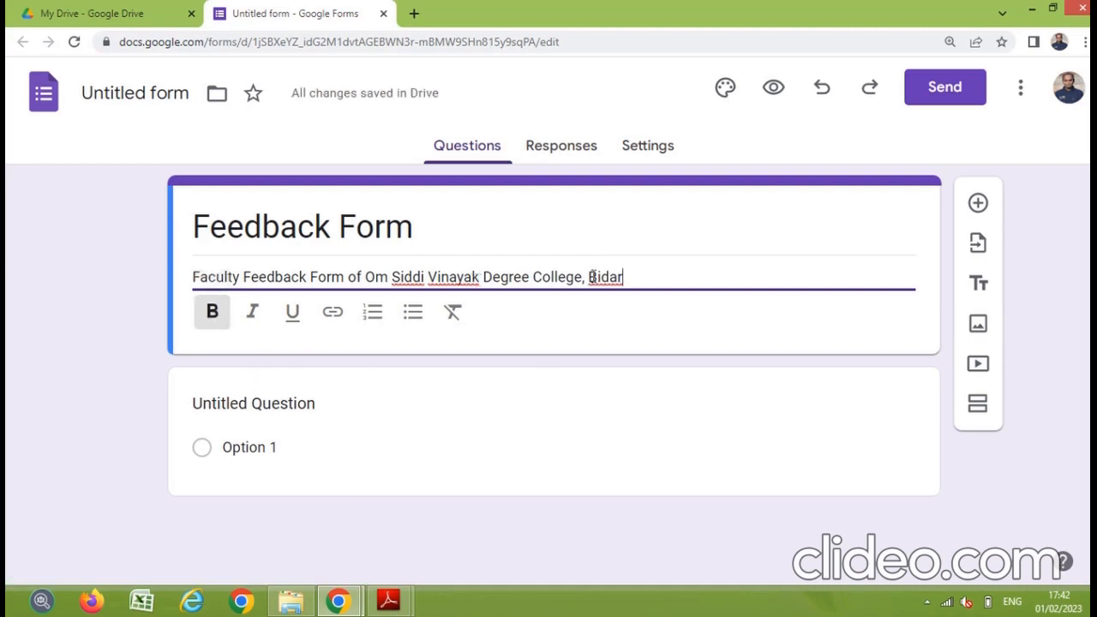
{"action": "left_click_drag", "start_coordinate": [628, 277], "coordinate": [190, 277]}
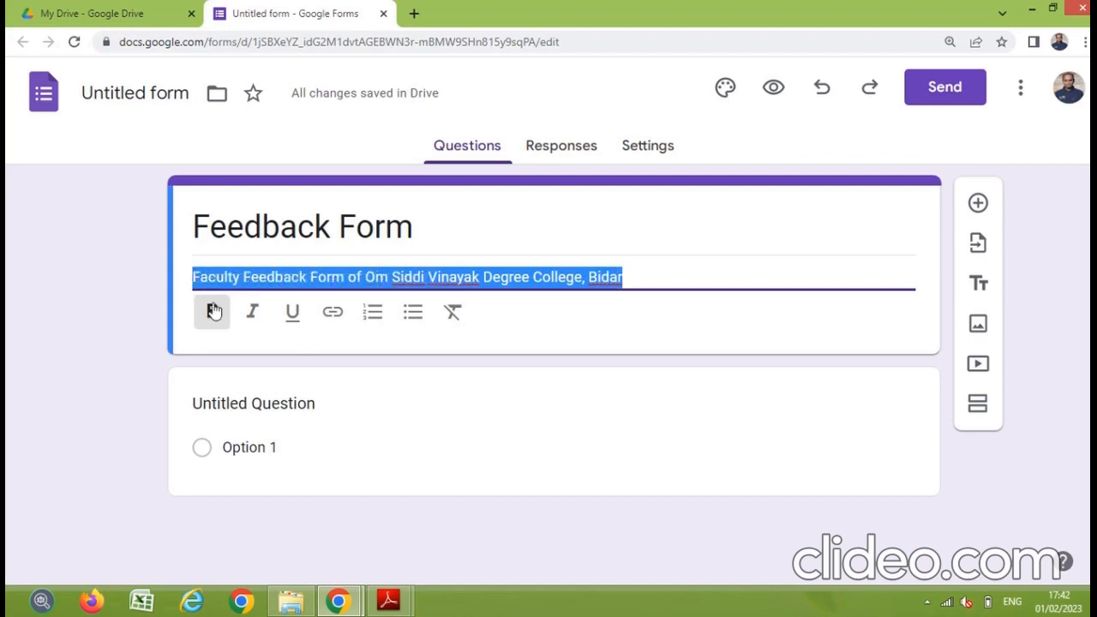
{"action": "left_click", "coordinate": [216, 318]}
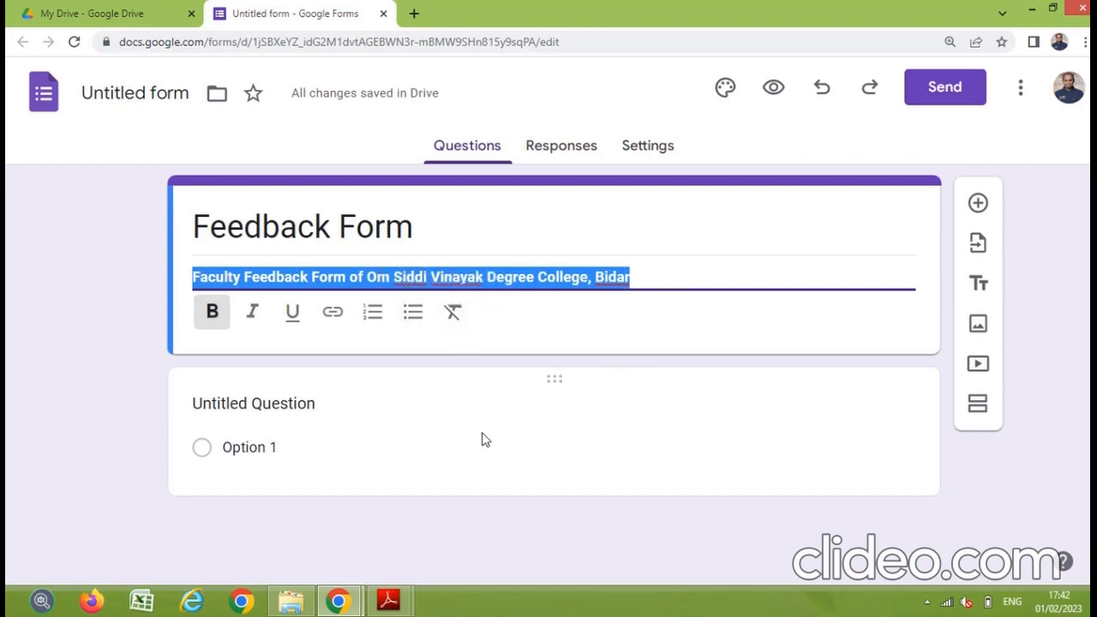
{"action": "left_click", "coordinate": [330, 436]}
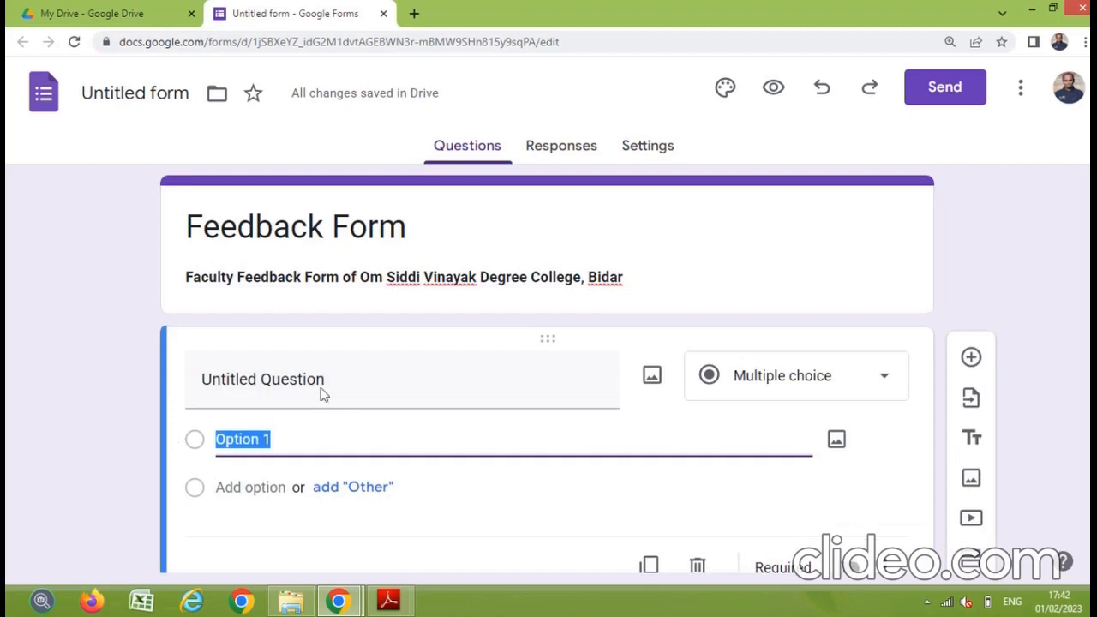
Step: Enter the question 'Who is the father of Computer?', fixing the 'siis' and 'COmputer' typos
{"action": "left_click", "coordinate": [336, 379]}
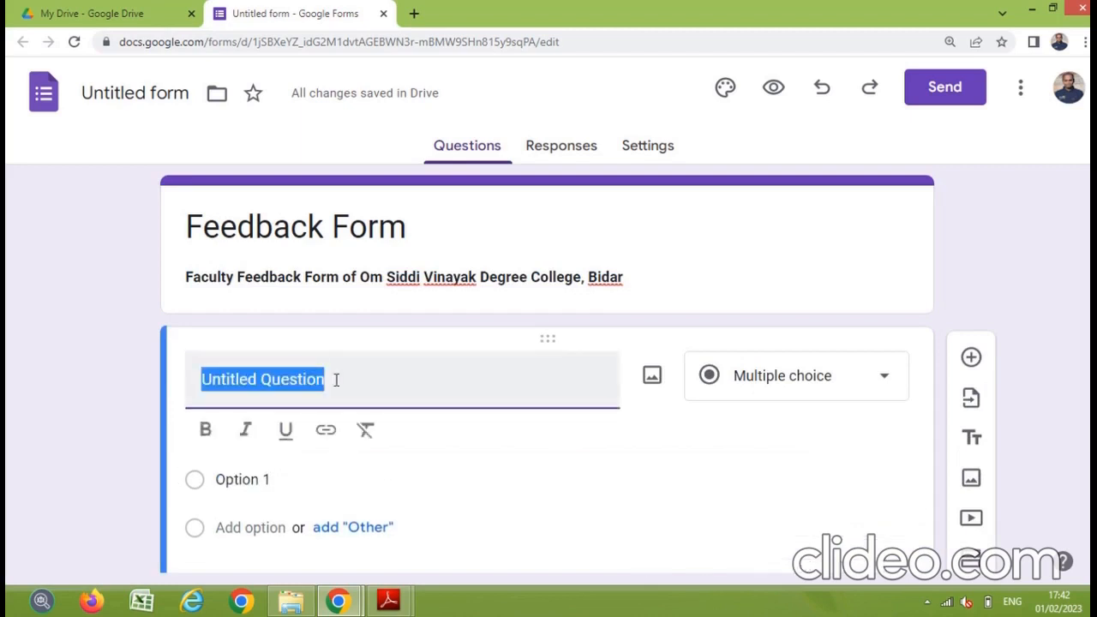
{"action": "type", "text": "Who si"}
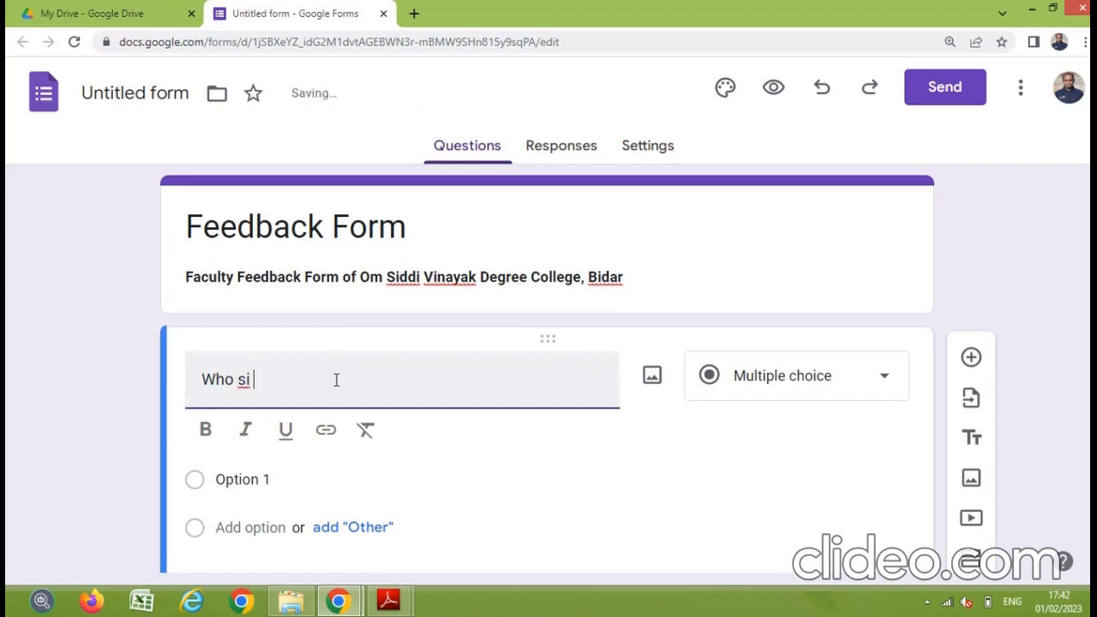
{"action": "key", "text": "BackSpace"}
{"action": "key", "text": "BackSpace"}
{"action": "type", "text": "iis the "}
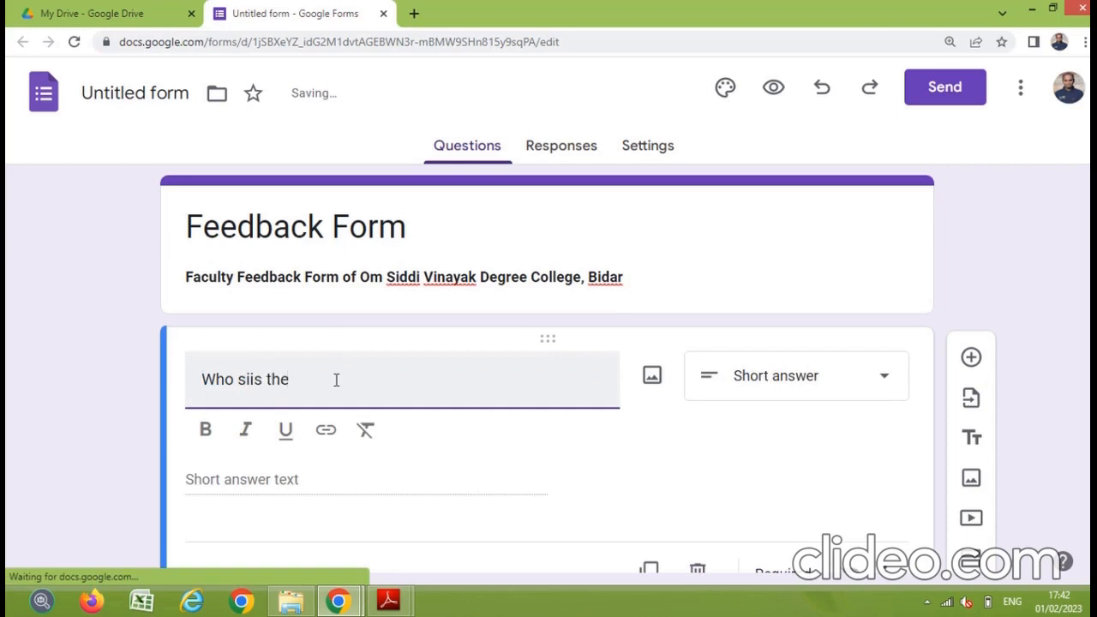
{"action": "type", "text": "father"}
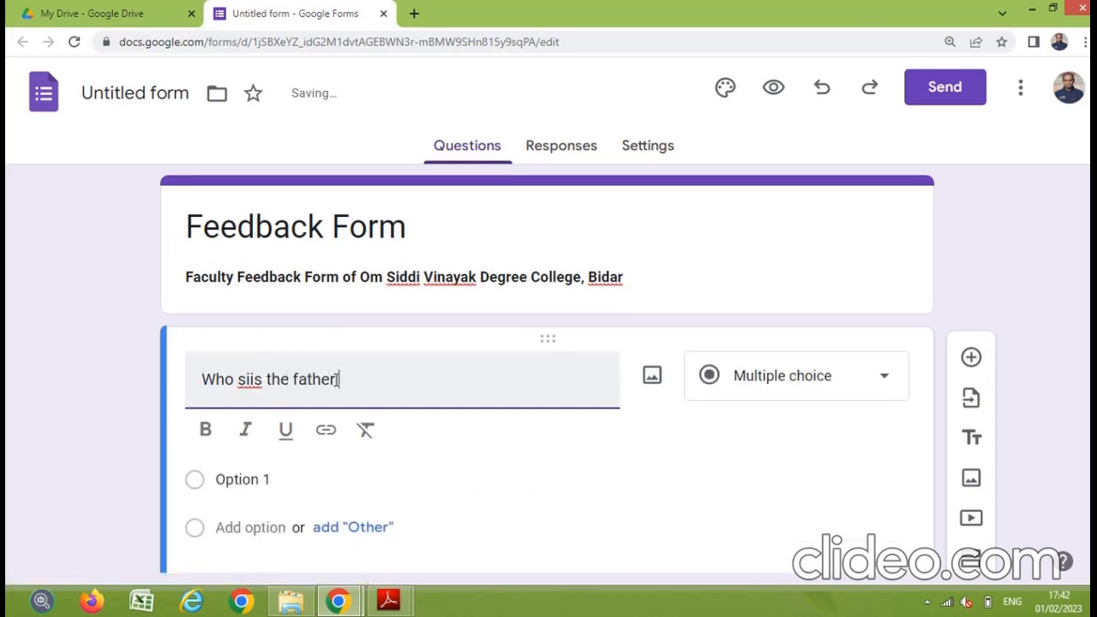
{"action": "type", "text": " of COmputer?"}
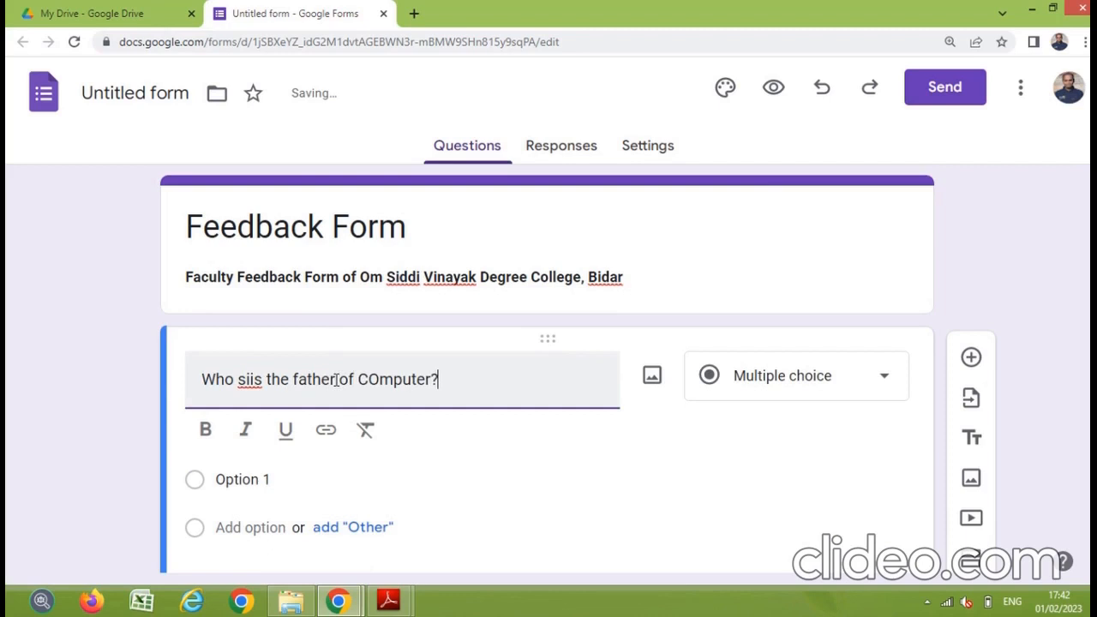
{"action": "left_click", "coordinate": [247, 382]}
{"action": "key", "text": "BackSpace"}
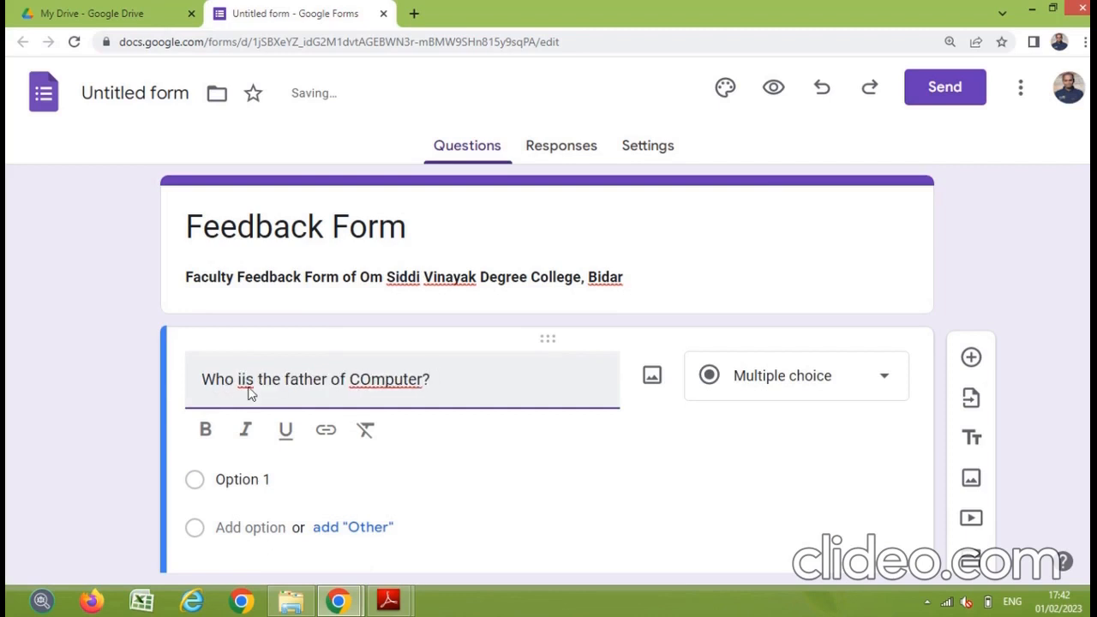
{"action": "key", "text": "Delete"}
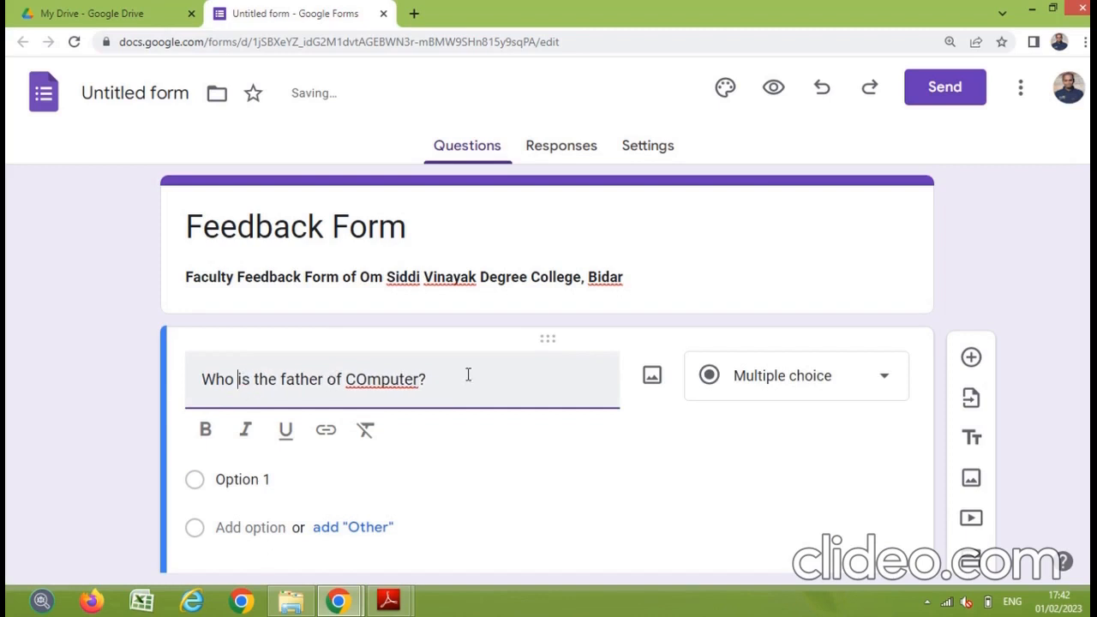
{"action": "left_click", "coordinate": [369, 382]}
{"action": "key", "text": "BackSpace"}
{"action": "type", "text": "o"}
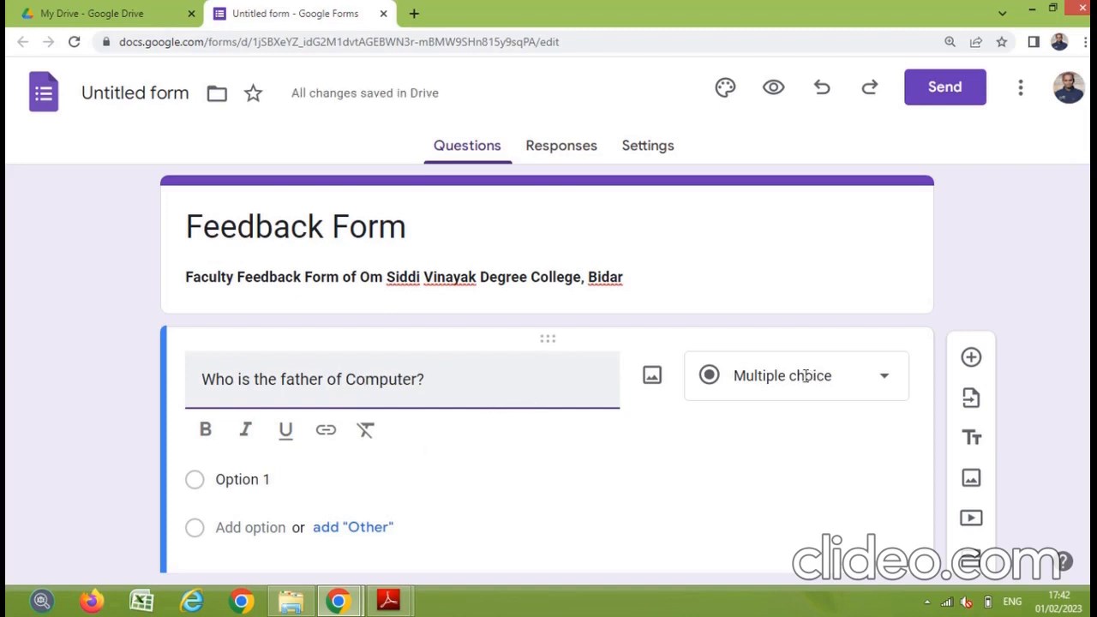
Step: Fill Option 1 with Blaise Pascal, then add Charles Babbage, John Von Numann and Joseph Marry Jaquard
{"action": "scroll", "coordinate": [762, 379], "scroll_direction": "down", "scroll_amount": 2}
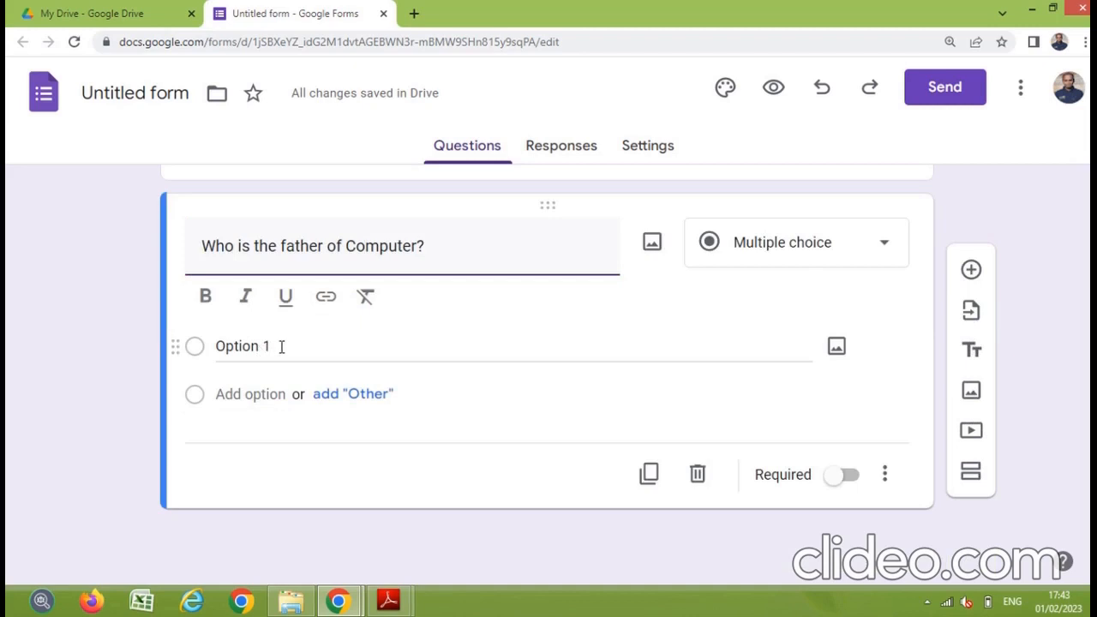
{"action": "left_click", "coordinate": [281, 346]}
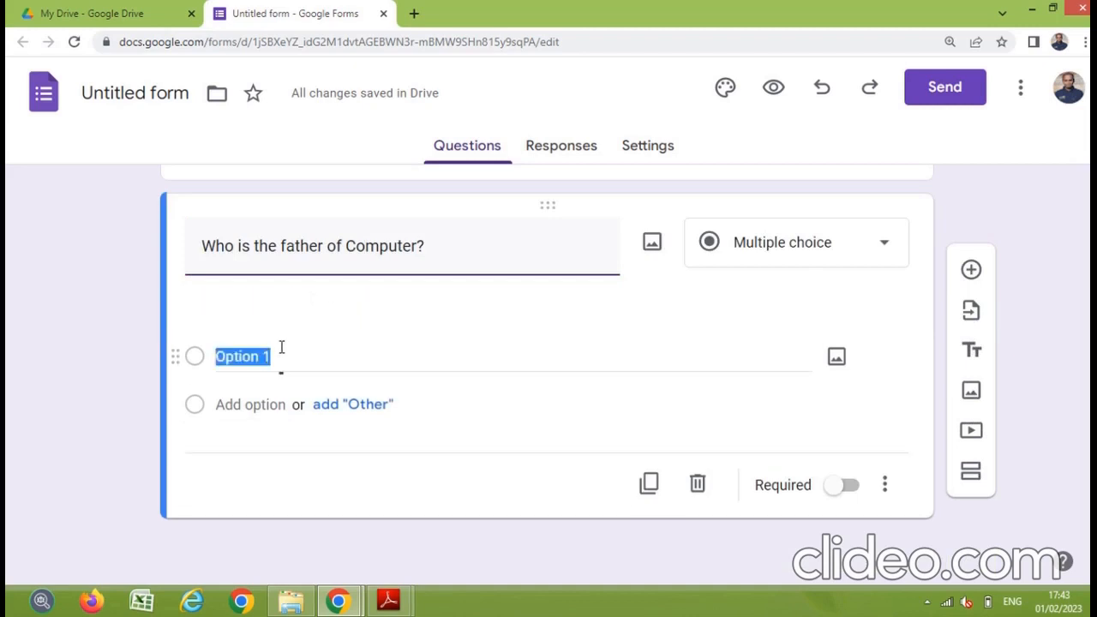
{"action": "type", "text": "Blaise "}
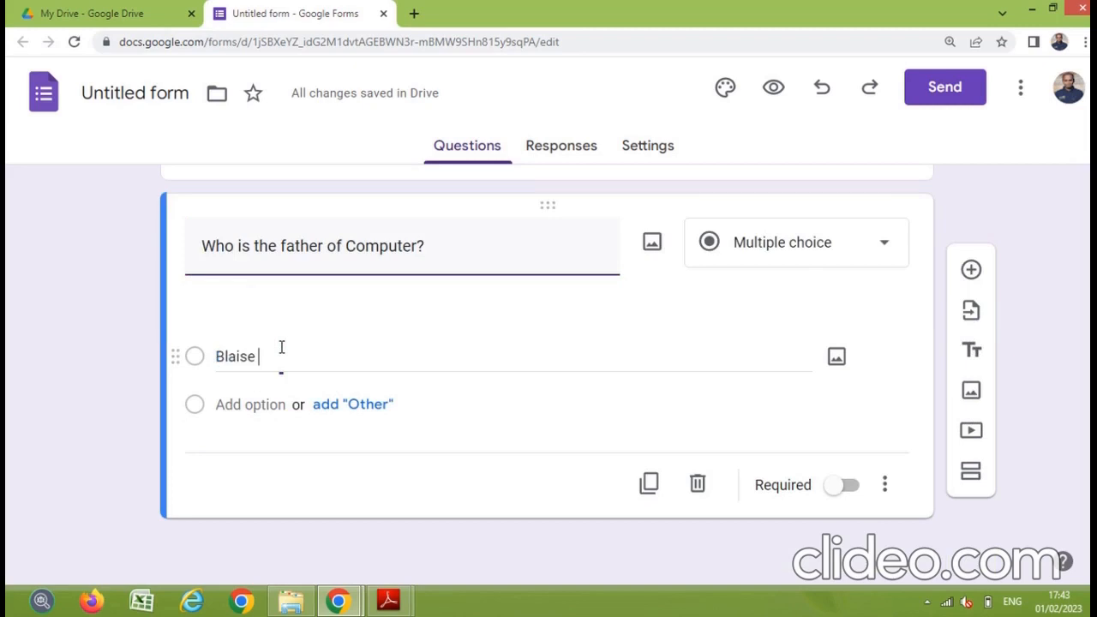
{"action": "type", "text": "Pascal"}
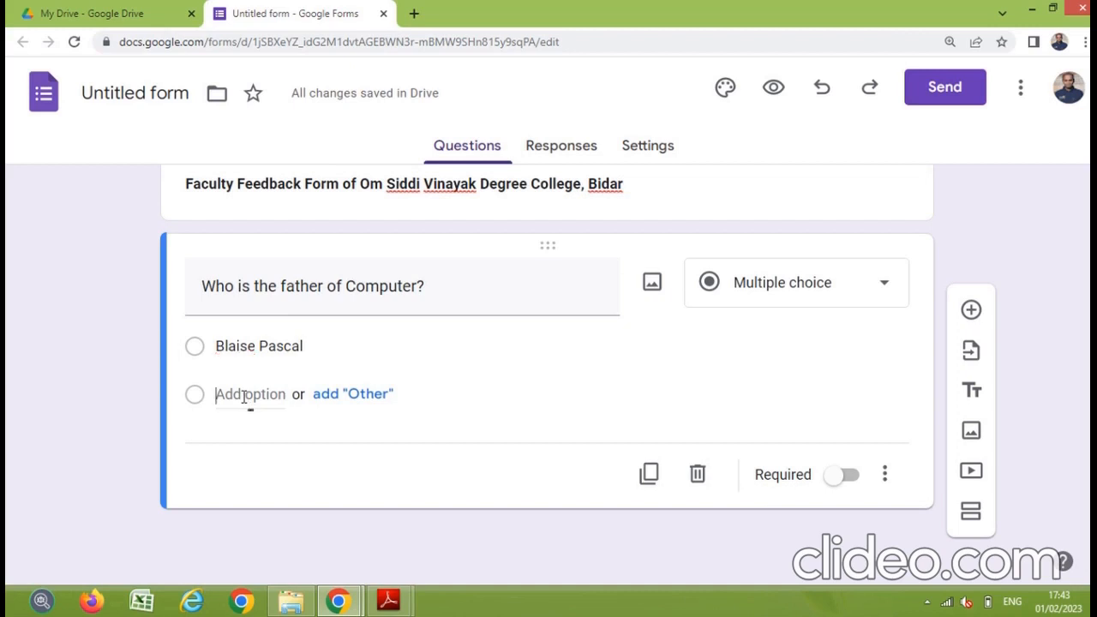
{"action": "left_click", "coordinate": [247, 395]}
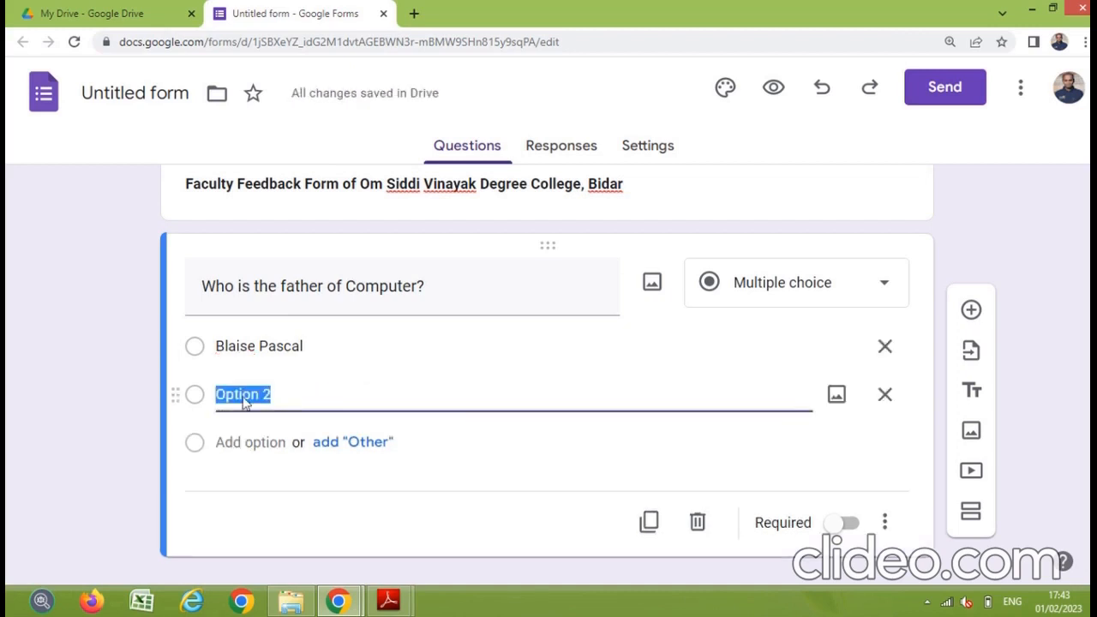
{"action": "type", "text": "Char"}
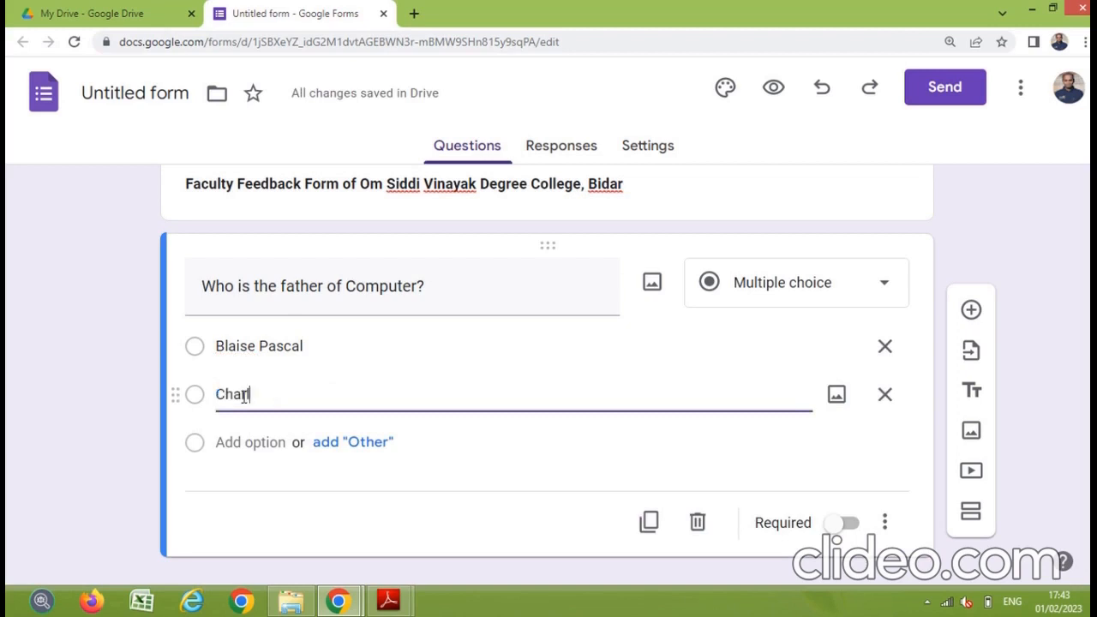
{"action": "type", "text": "les Babbage"}
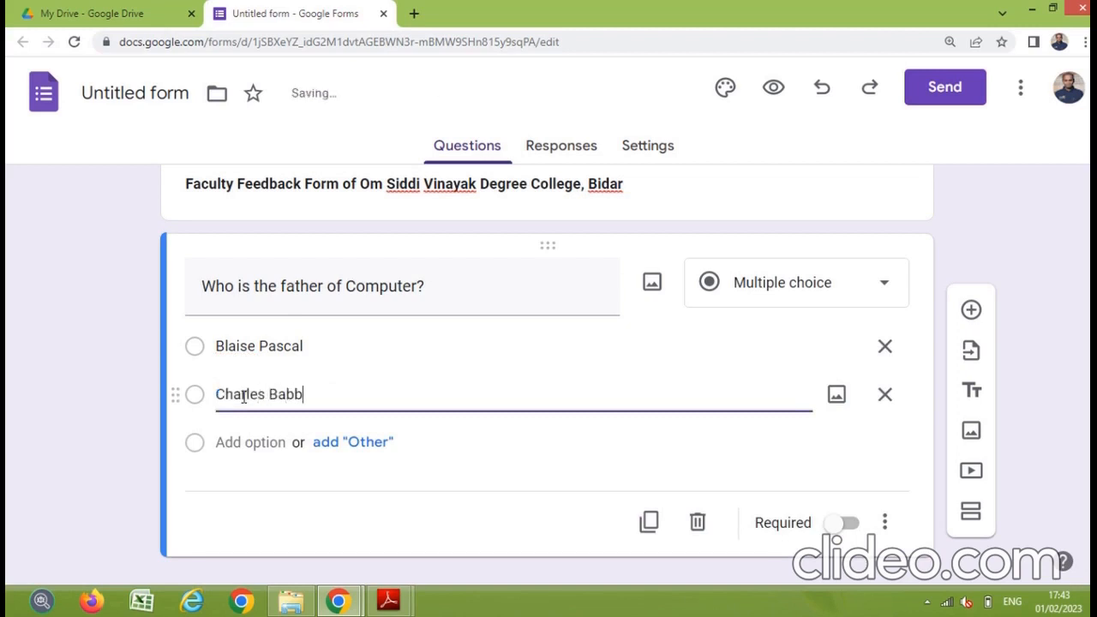
{"action": "left_click", "coordinate": [249, 441]}
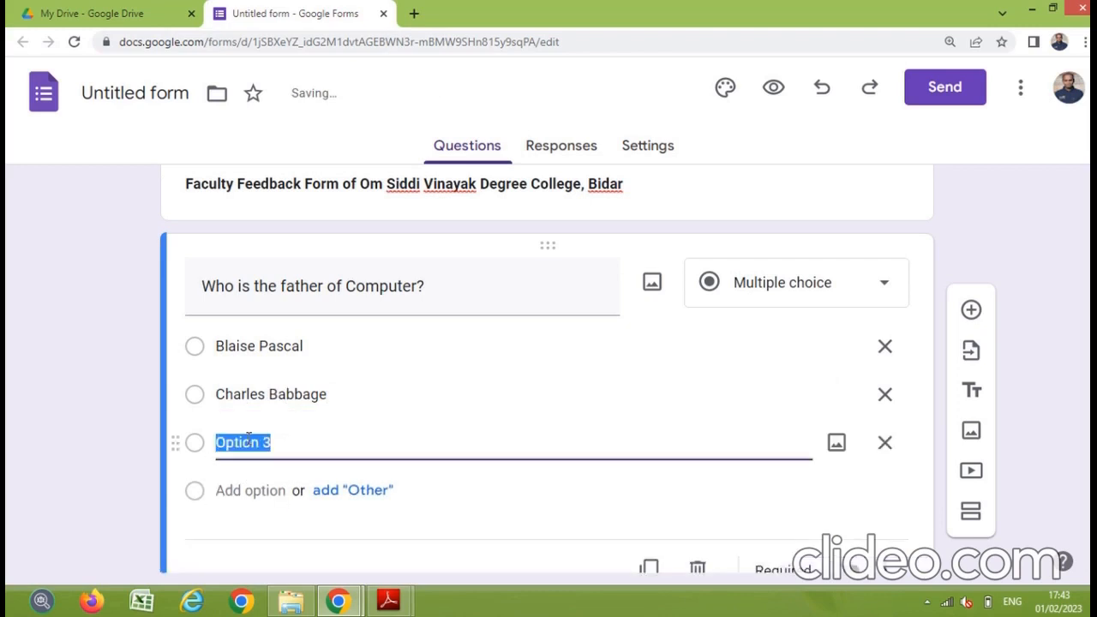
{"action": "type", "text": "John Vo"}
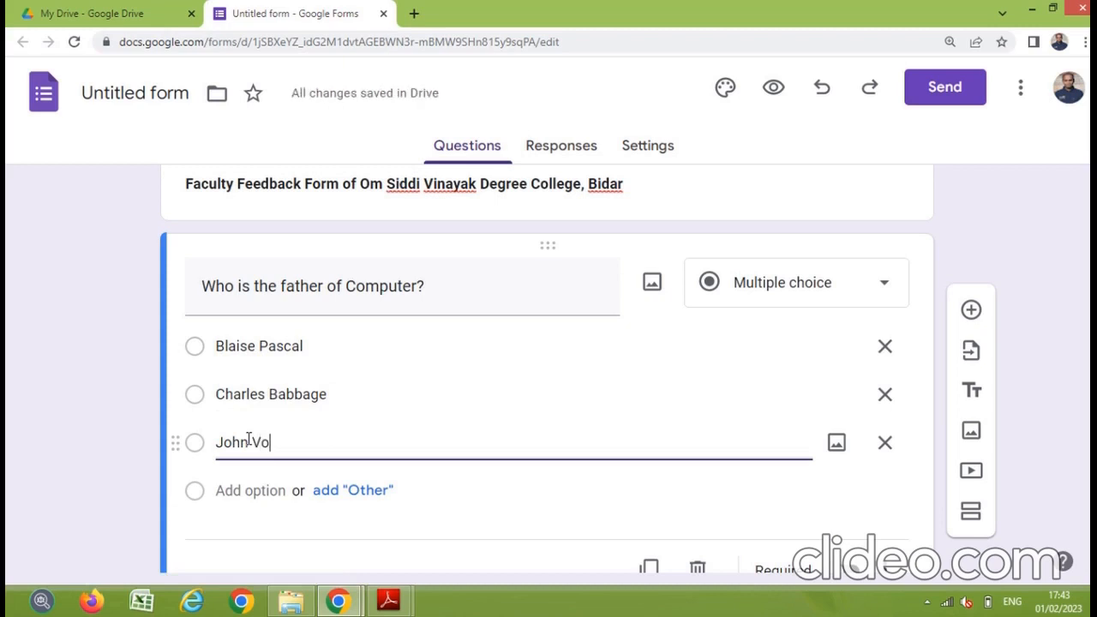
{"action": "type", "text": "n Numa"}
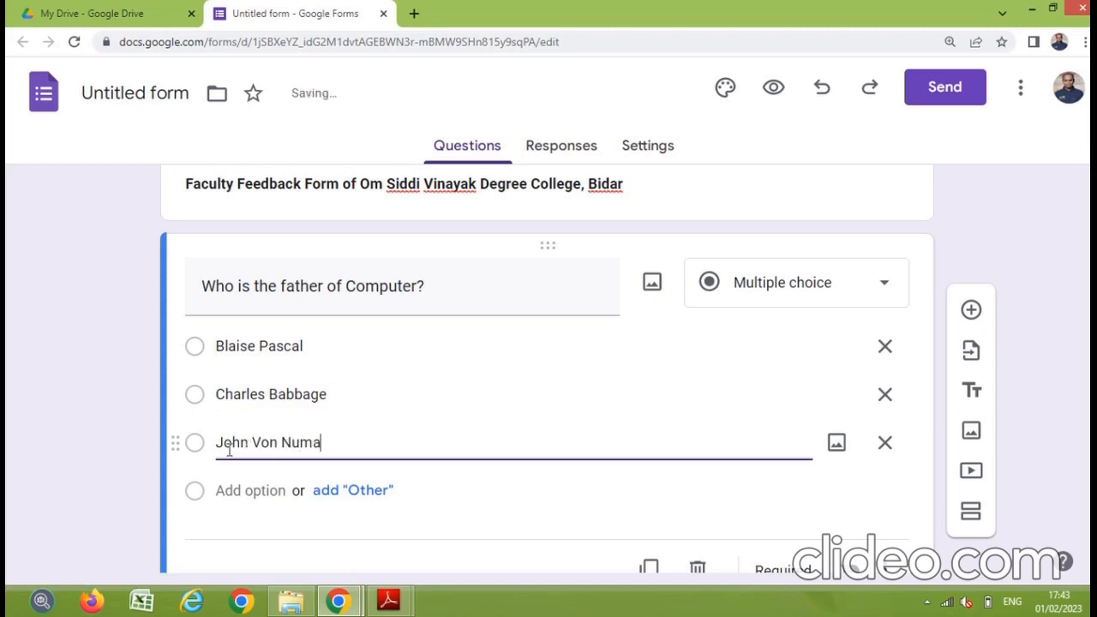
{"action": "type", "text": "nn"}
{"action": "left_click", "coordinate": [255, 490]}
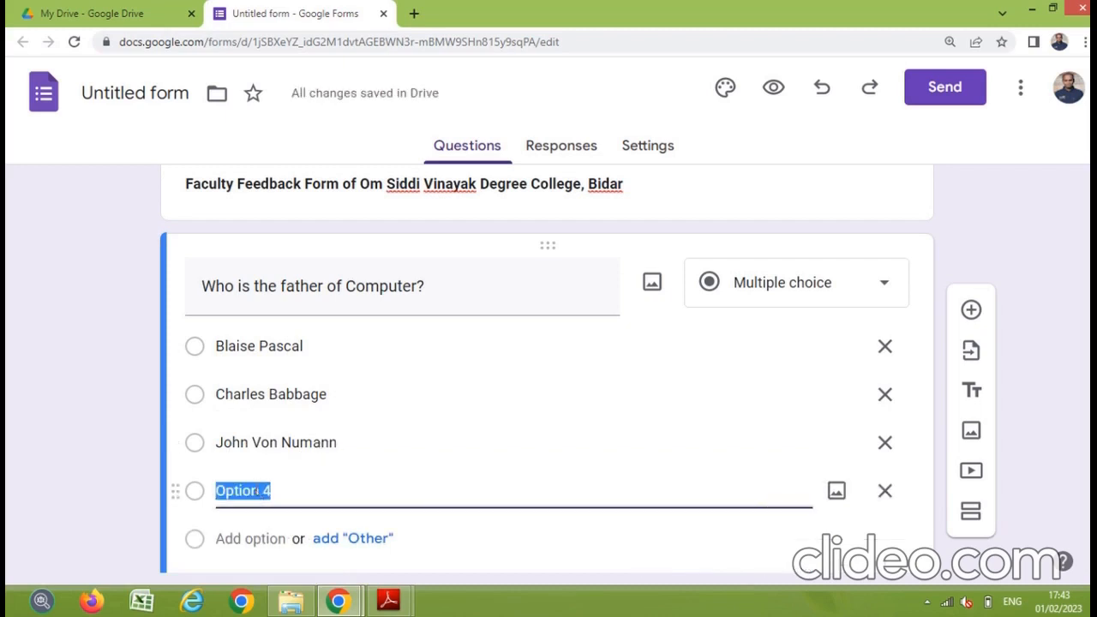
{"action": "type", "text": "M"}
{"action": "key", "text": "BackSpace"}
{"action": "type", "text": "J"}
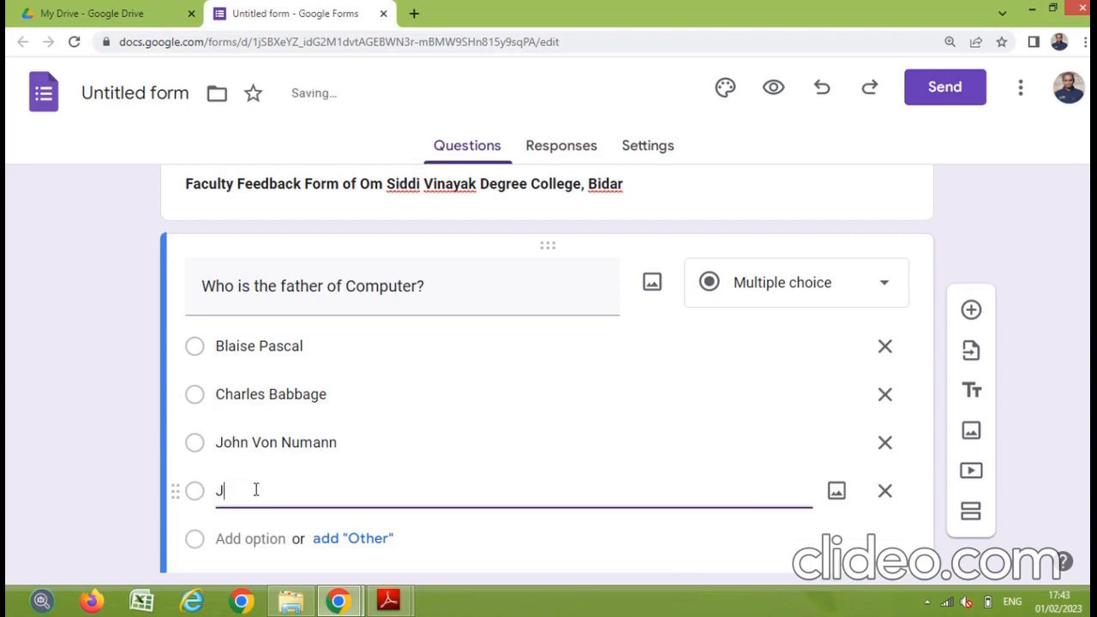
{"action": "type", "text": "oseph Marry Jaquard"}
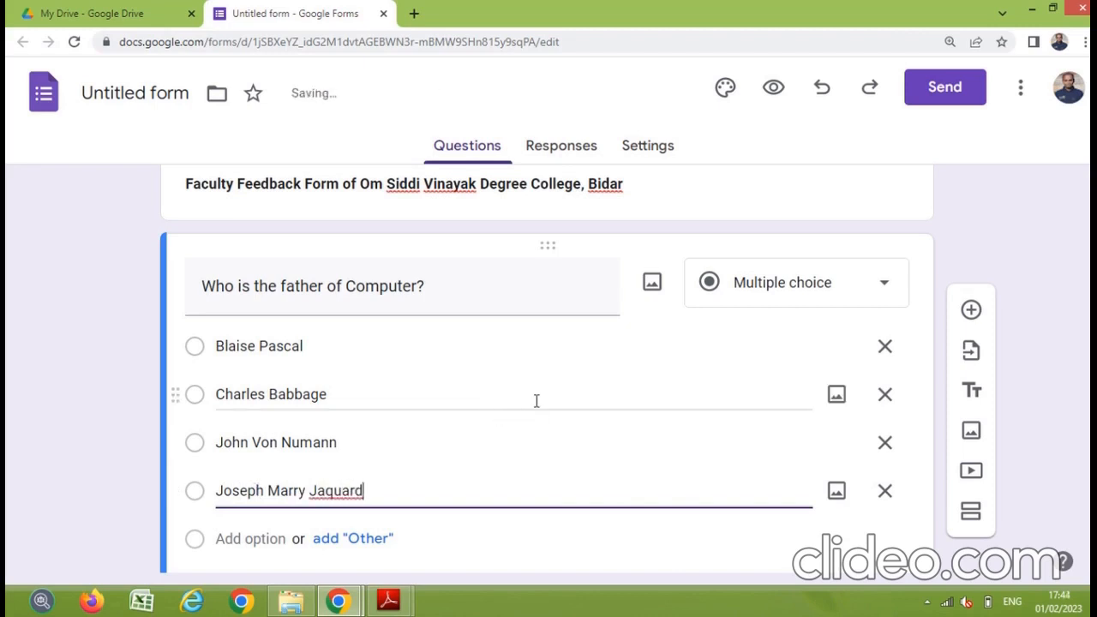
{"action": "scroll", "coordinate": [541, 399], "scroll_direction": "down", "scroll_amount": 2}
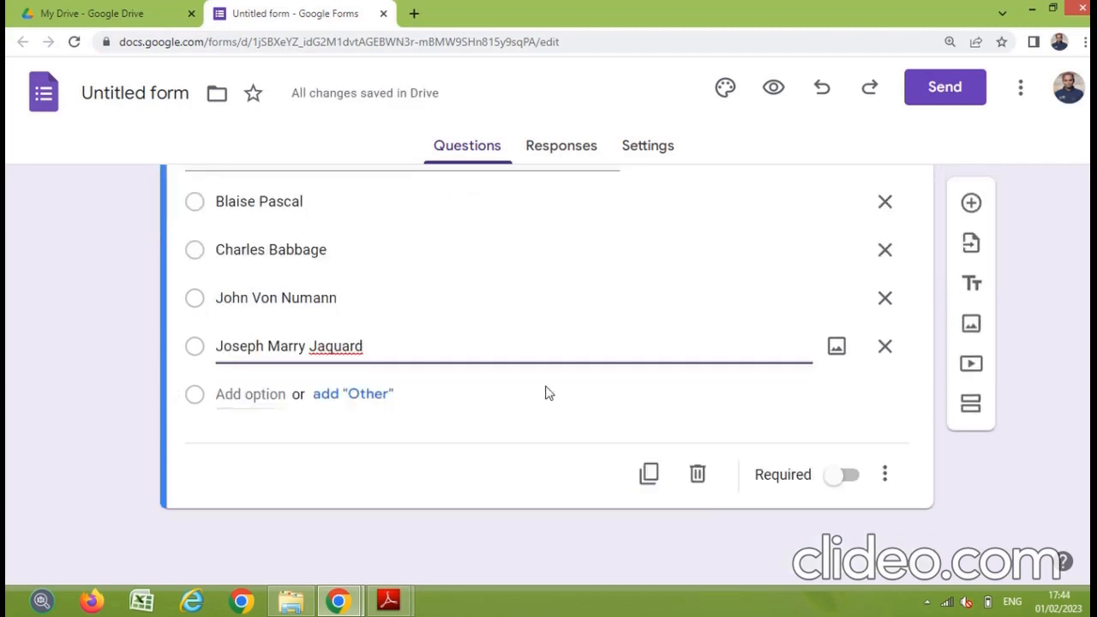
Step: Switch on Required for the 'Who is the father of Computer?' multiple-choice question
{"action": "scroll", "coordinate": [450, 369], "scroll_direction": "up", "scroll_amount": 1}
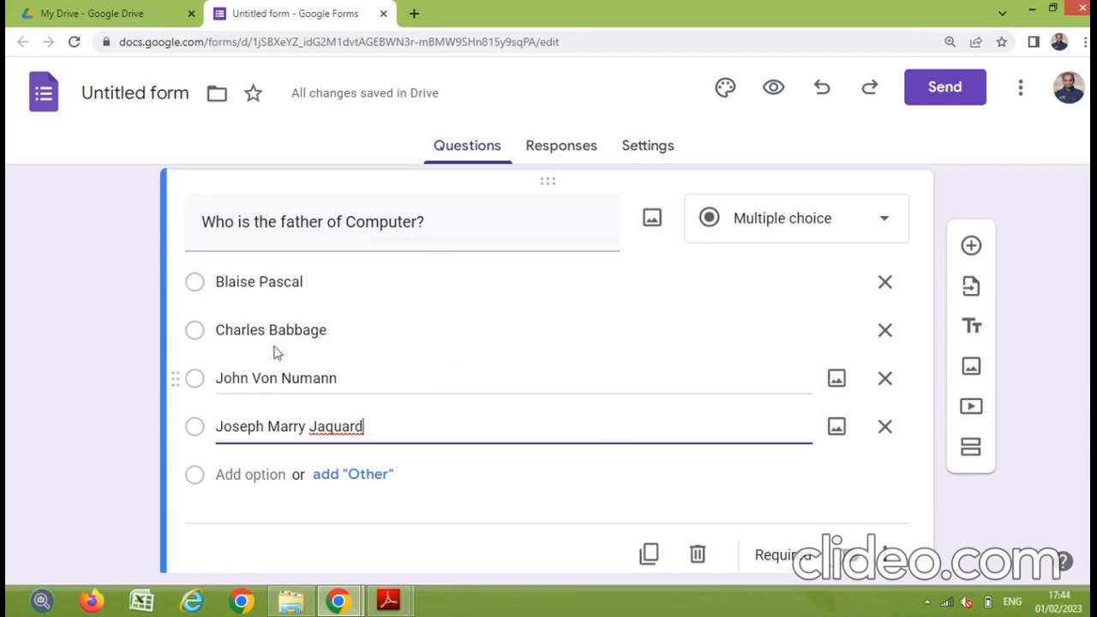
{"action": "triple_click", "coordinate": [304, 330]}
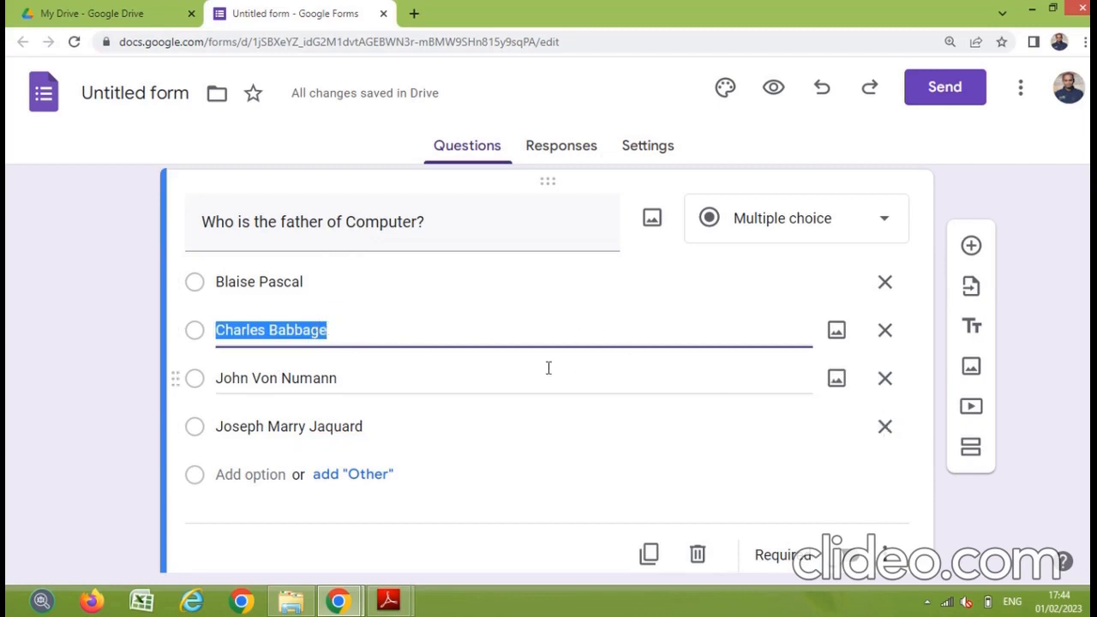
{"action": "scroll", "coordinate": [548, 368], "scroll_direction": "down", "scroll_amount": 1}
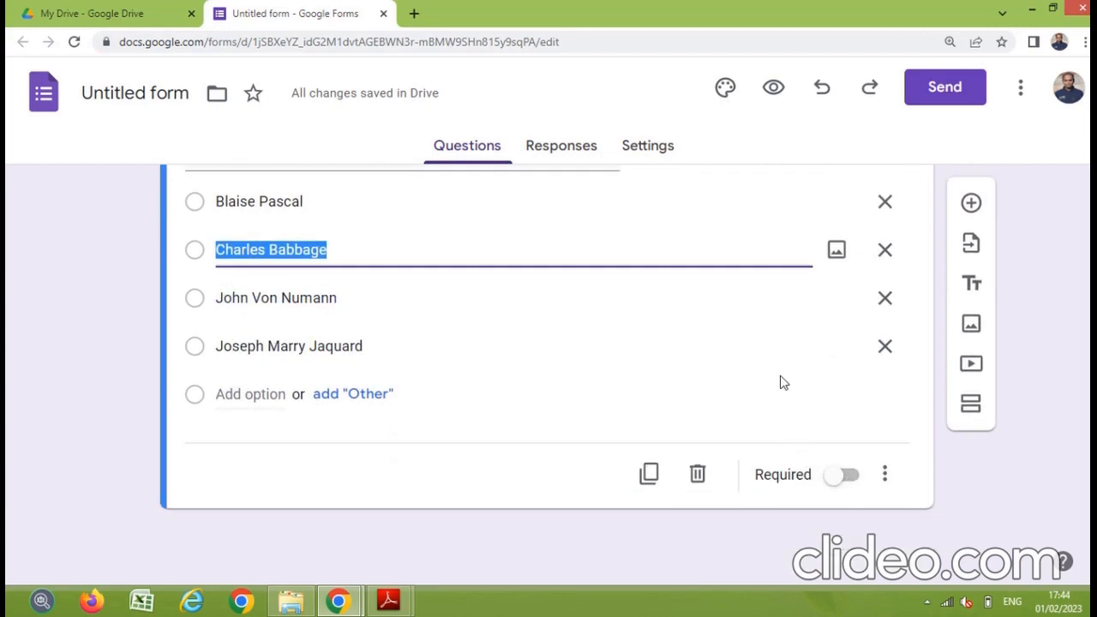
{"action": "scroll", "coordinate": [779, 383], "scroll_direction": "up", "scroll_amount": 1}
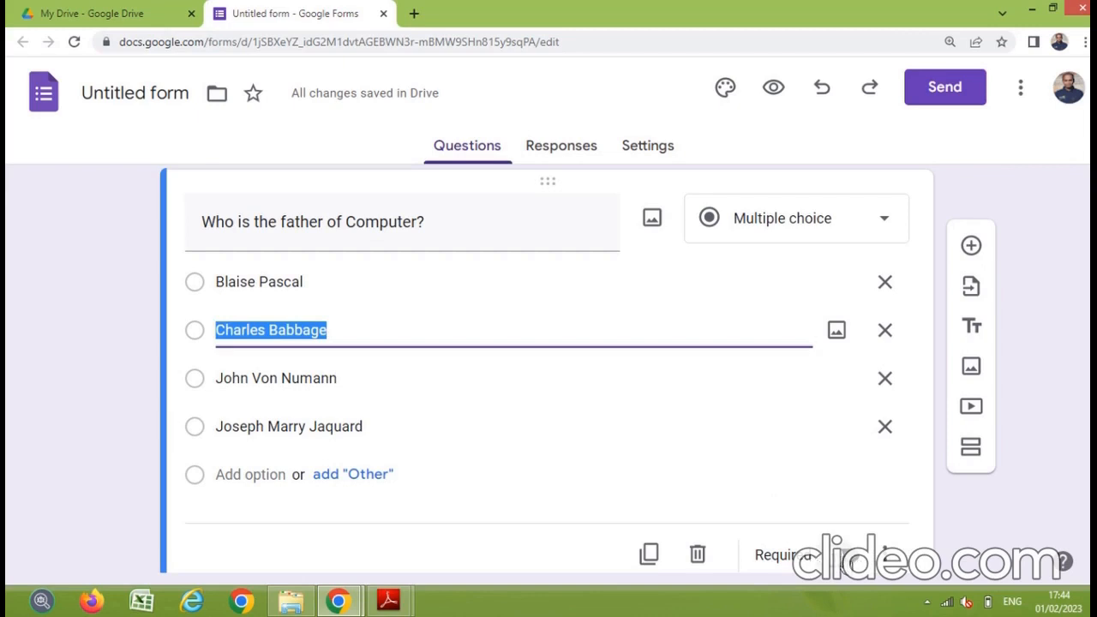
{"action": "left_click", "coordinate": [848, 558]}
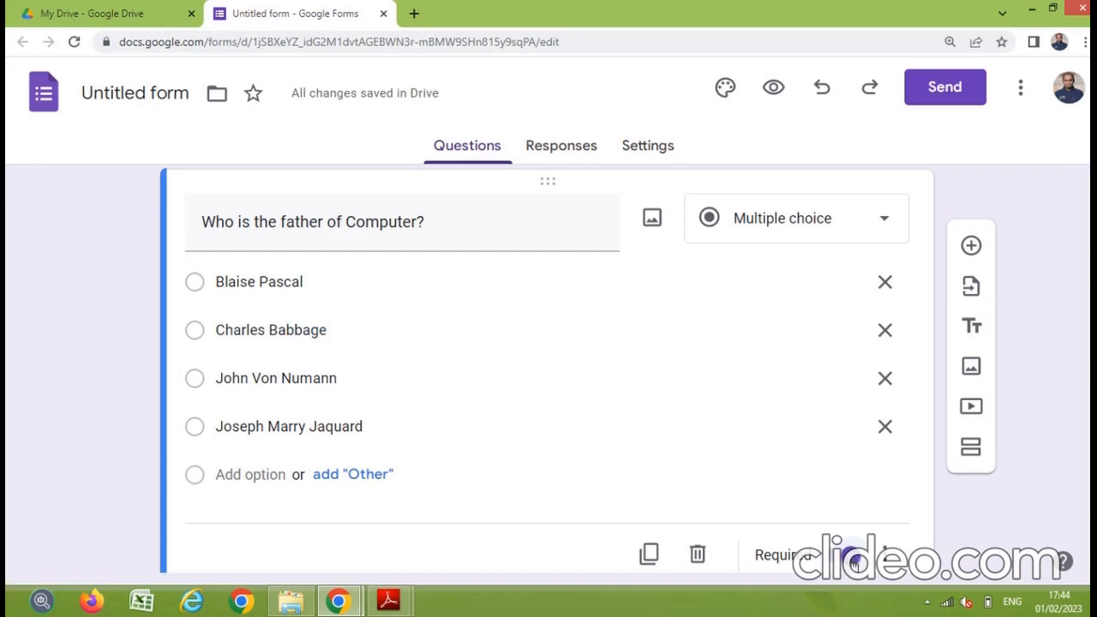
{"action": "left_click", "coordinate": [854, 558]}
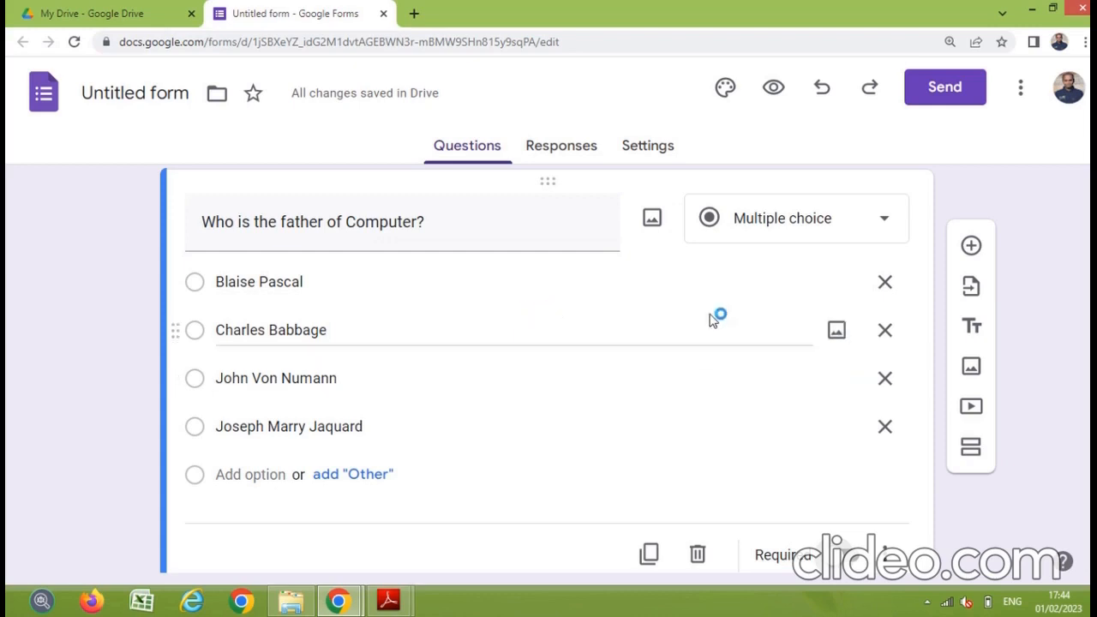
{"action": "left_click", "coordinate": [773, 94]}
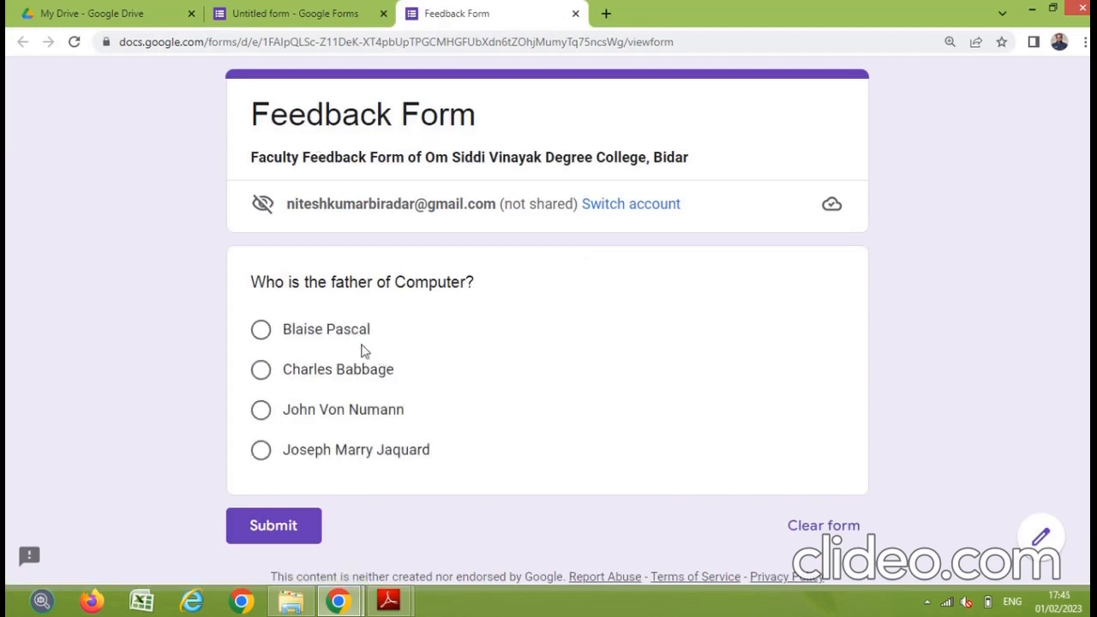
{"action": "left_click", "coordinate": [262, 370]}
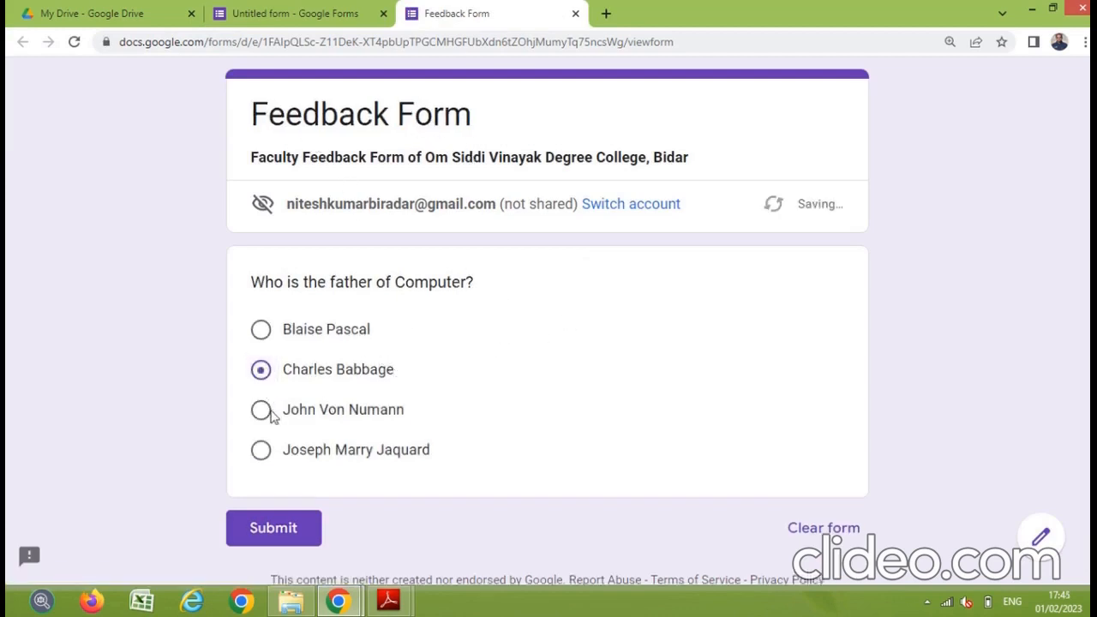
{"action": "left_click", "coordinate": [262, 412]}
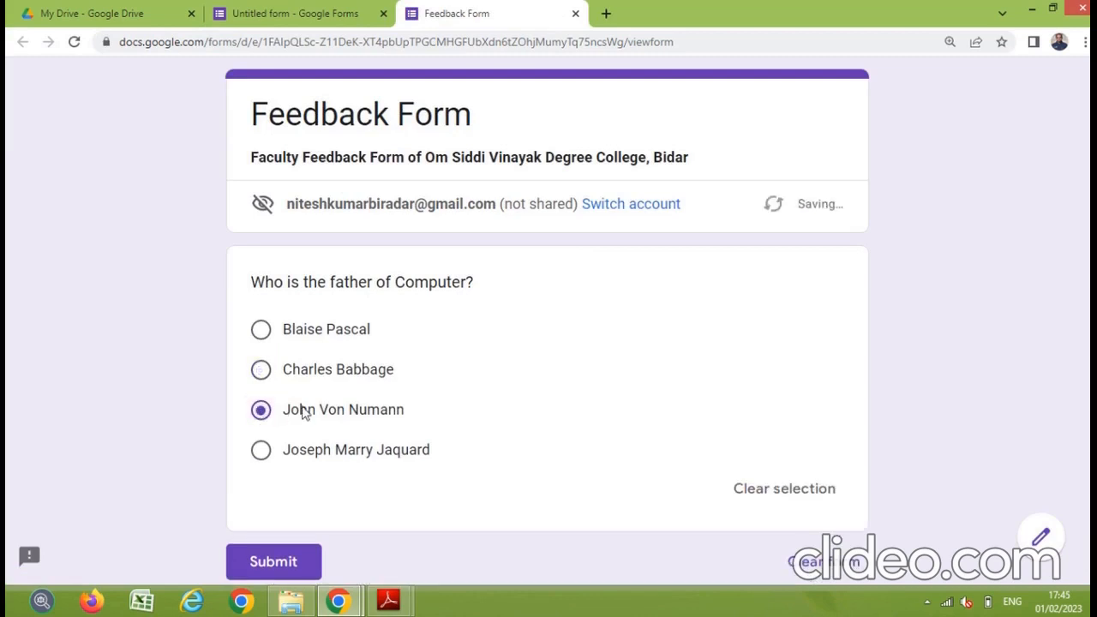
{"action": "scroll", "coordinate": [301, 412], "scroll_direction": "down", "scroll_amount": 1}
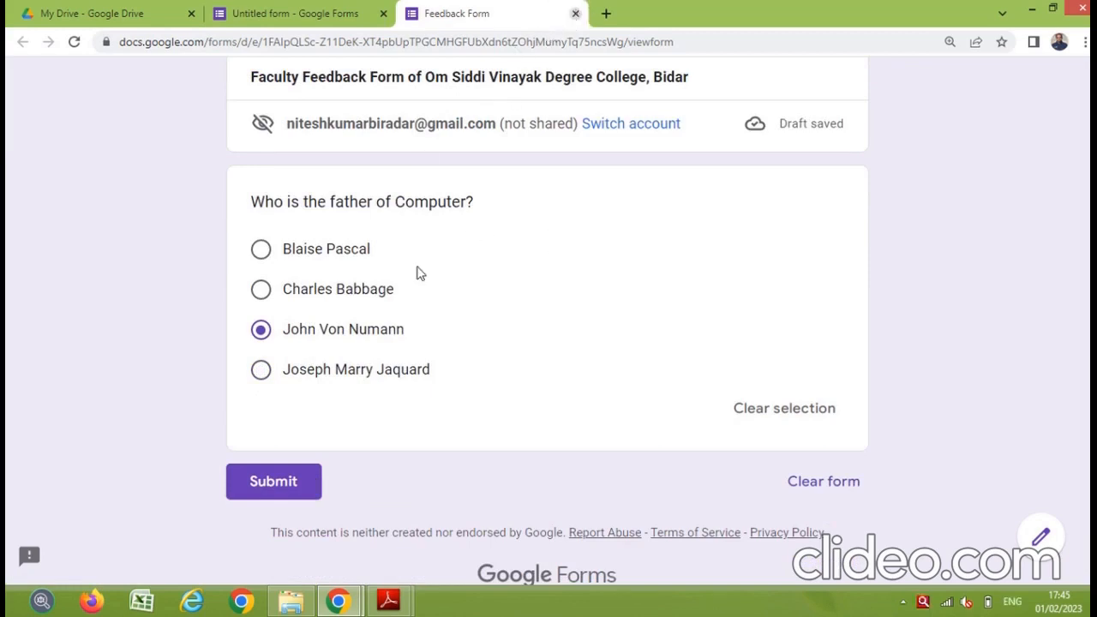
{"action": "key", "text": "ctrl+w"}
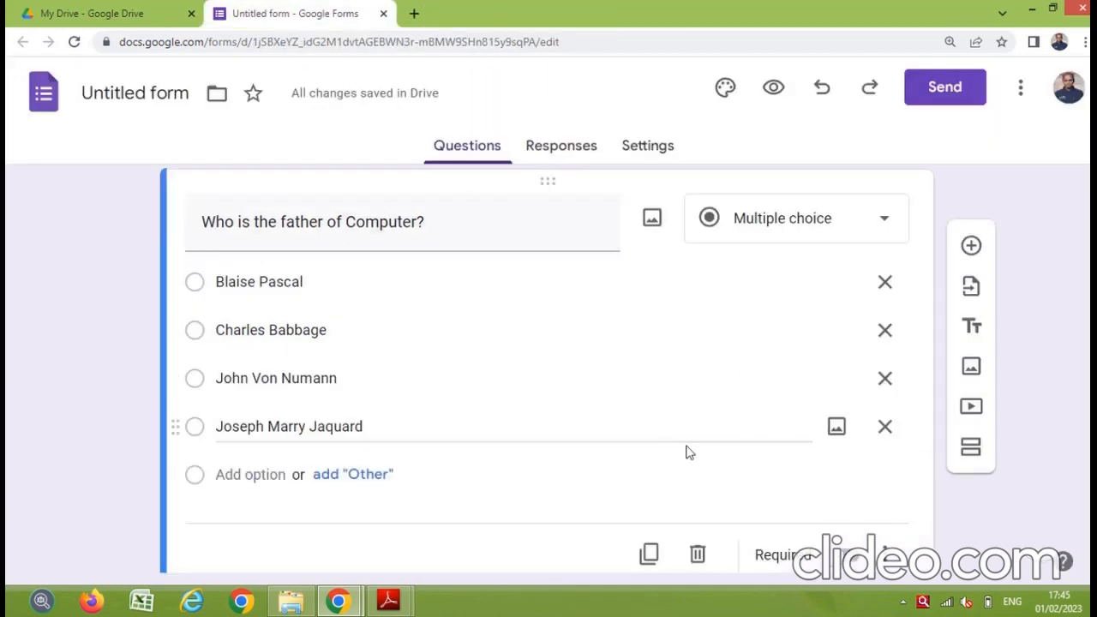
Step: Add a new question titled 'Full Form of RAM' below the first one
{"action": "scroll", "coordinate": [704, 466], "scroll_direction": "down", "scroll_amount": 1}
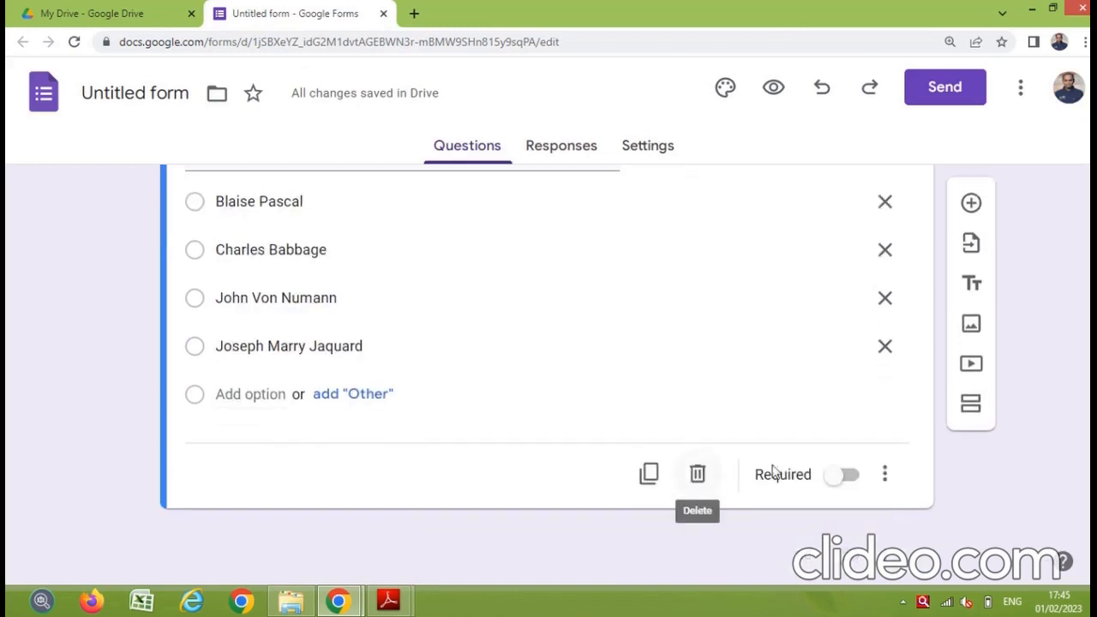
{"action": "scroll", "coordinate": [884, 476], "scroll_direction": "up", "scroll_amount": 2}
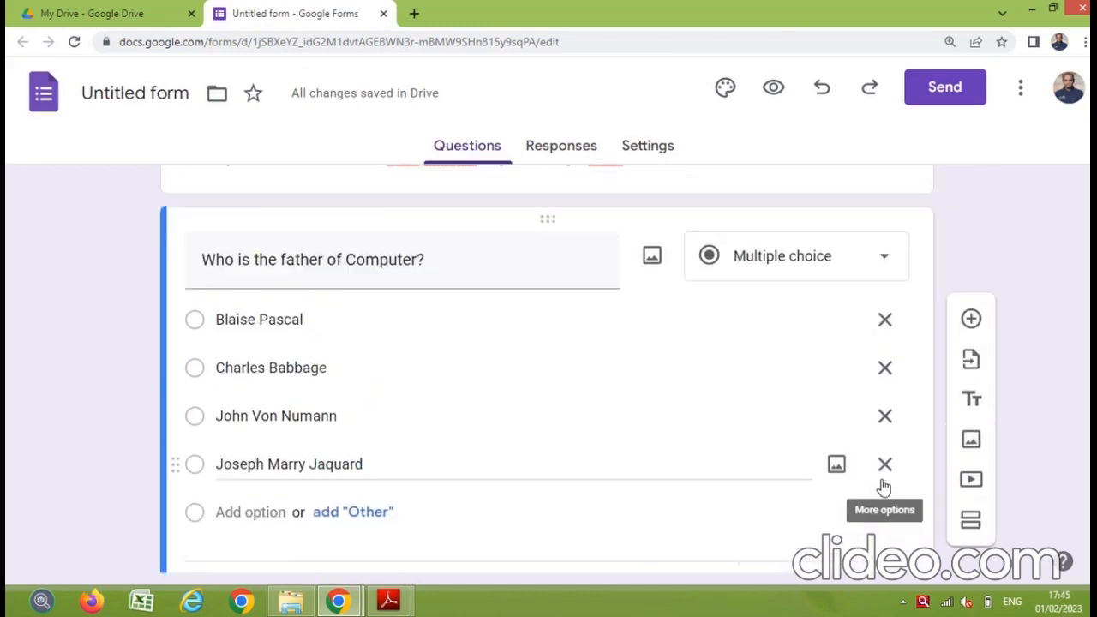
{"action": "left_click", "coordinate": [973, 329]}
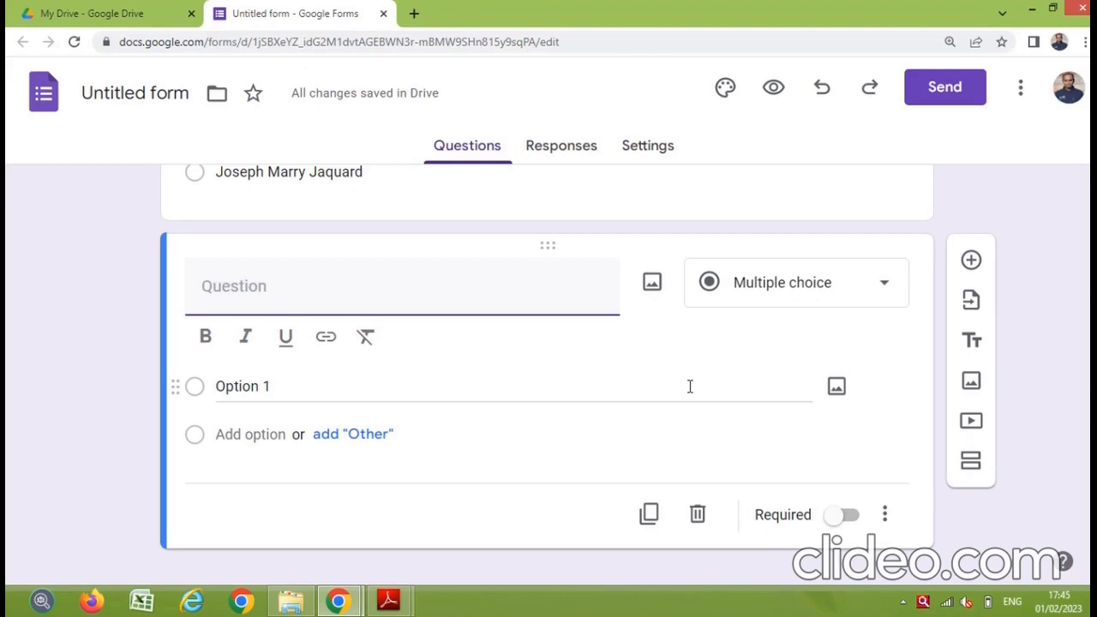
{"action": "type", "text": "Expand"}
{"action": "key", "text": "BackSpace"}
{"action": "key", "text": "BackSpace"}
{"action": "key", "text": "BackSpace"}
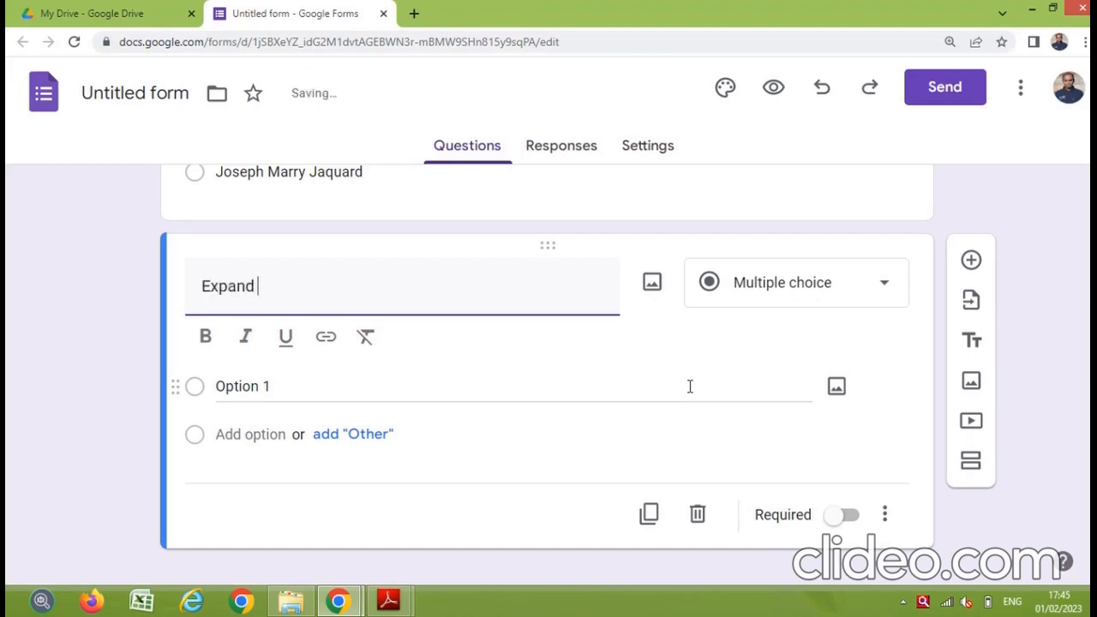
{"action": "key", "text": "BackSpace"}
{"action": "key", "text": "BackSpace"}
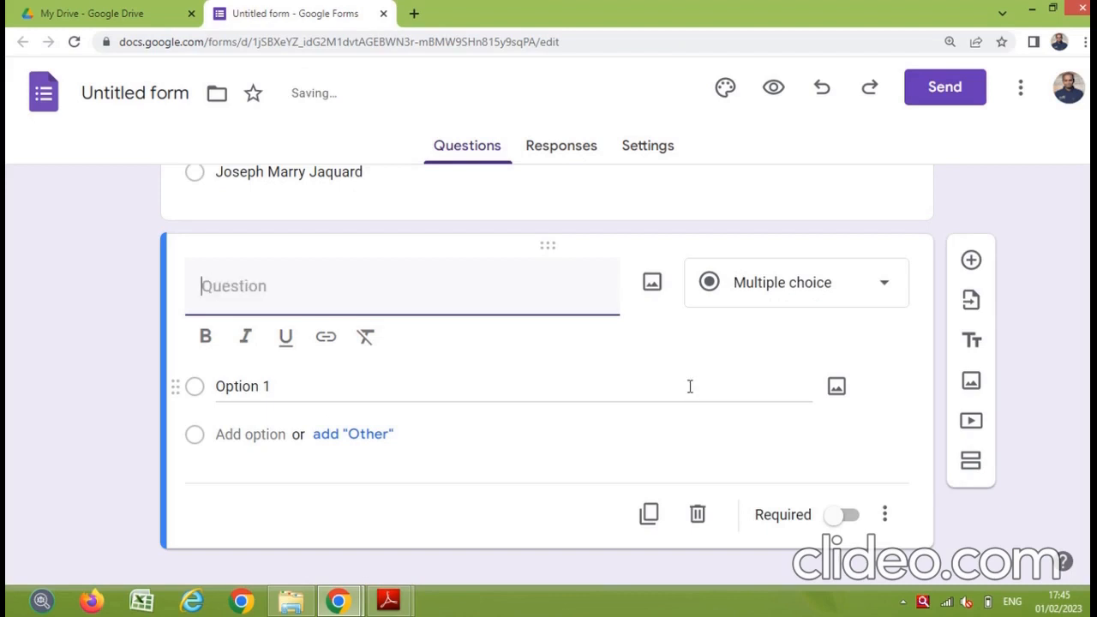
{"action": "type", "text": "Full"}
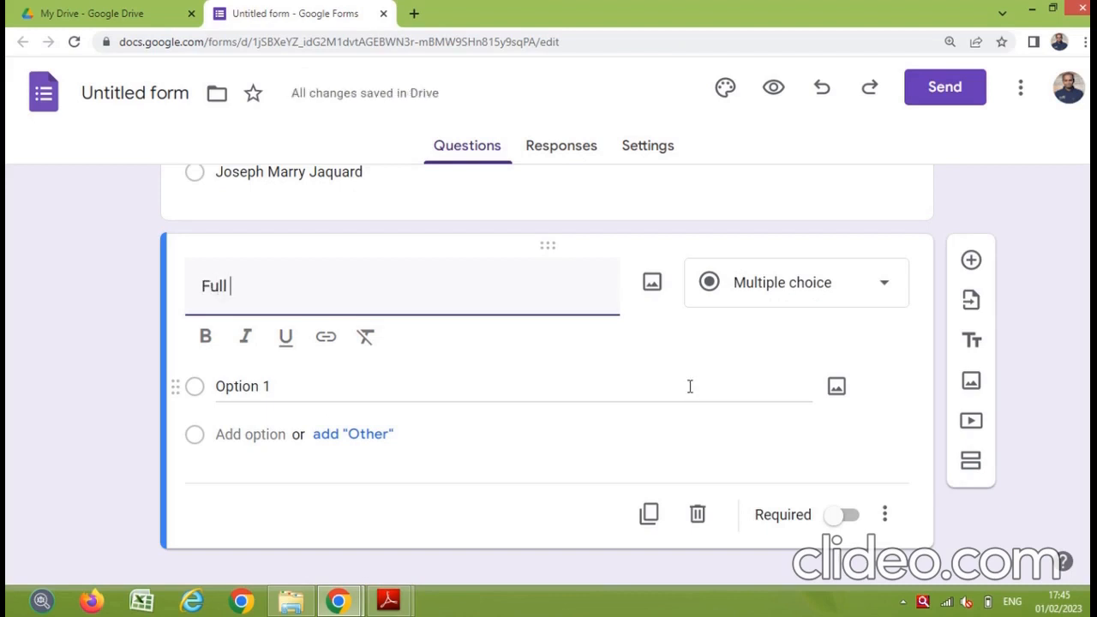
{"action": "type", "text": " Form of RAM"}
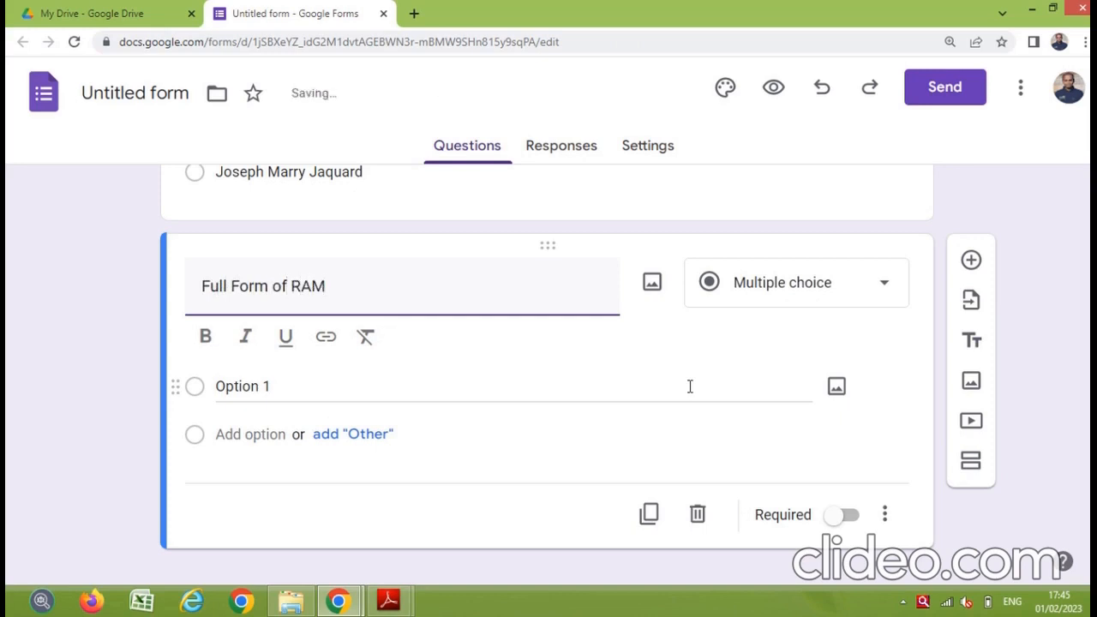
Step: Enter options Random Access Memory, Rotation Access Memory, Read Access Memory and None of these
{"action": "left_click", "coordinate": [317, 391]}
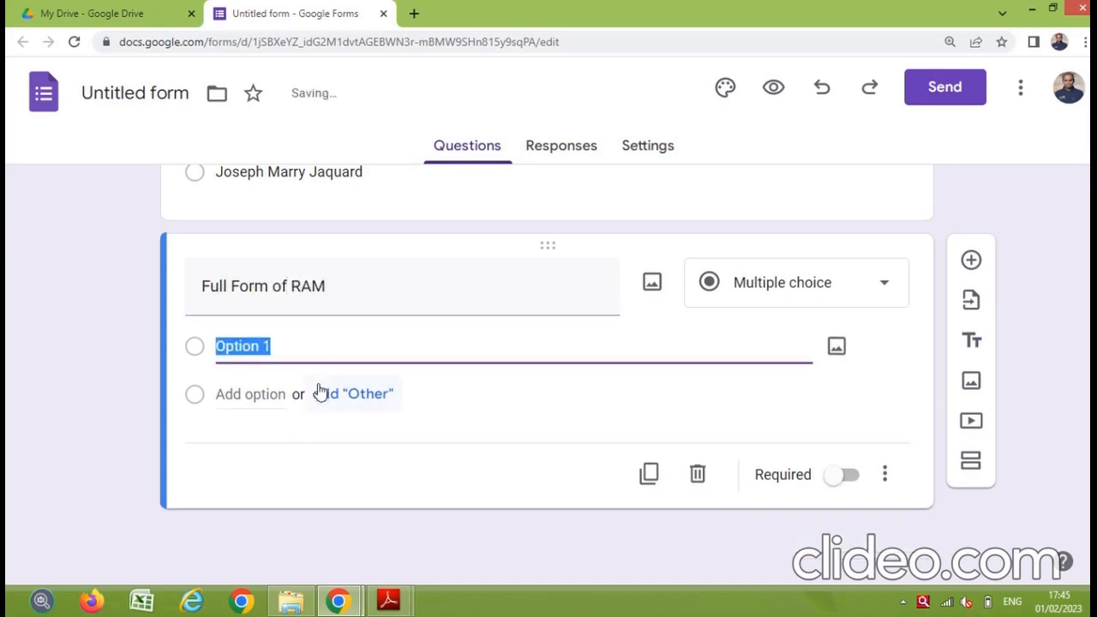
{"action": "type", "text": "Random"}
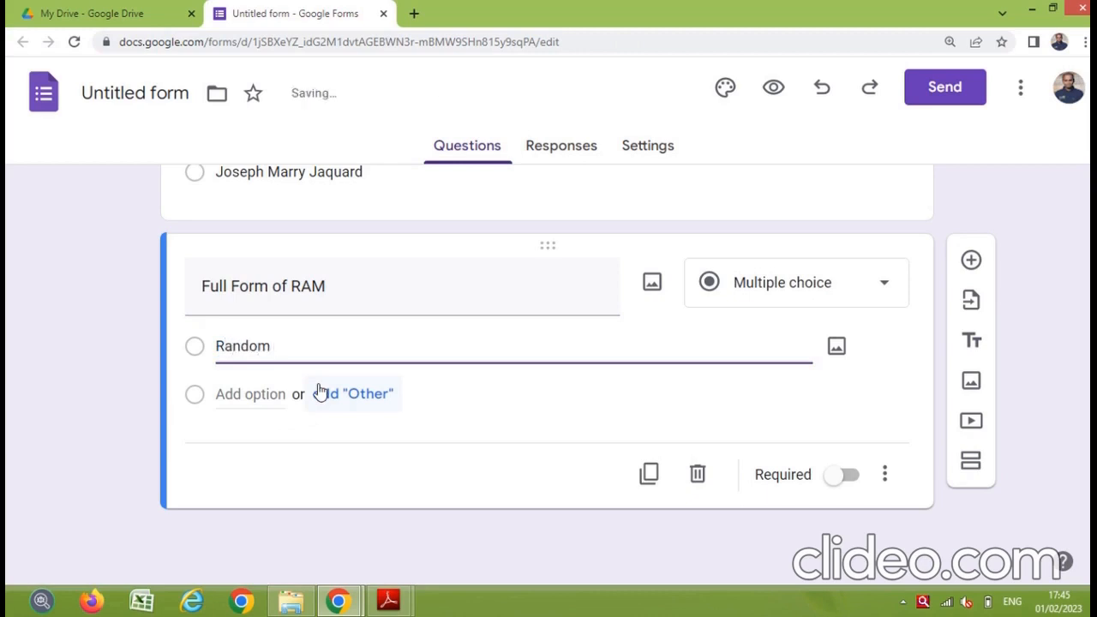
{"action": "type", "text": " Access Memory"}
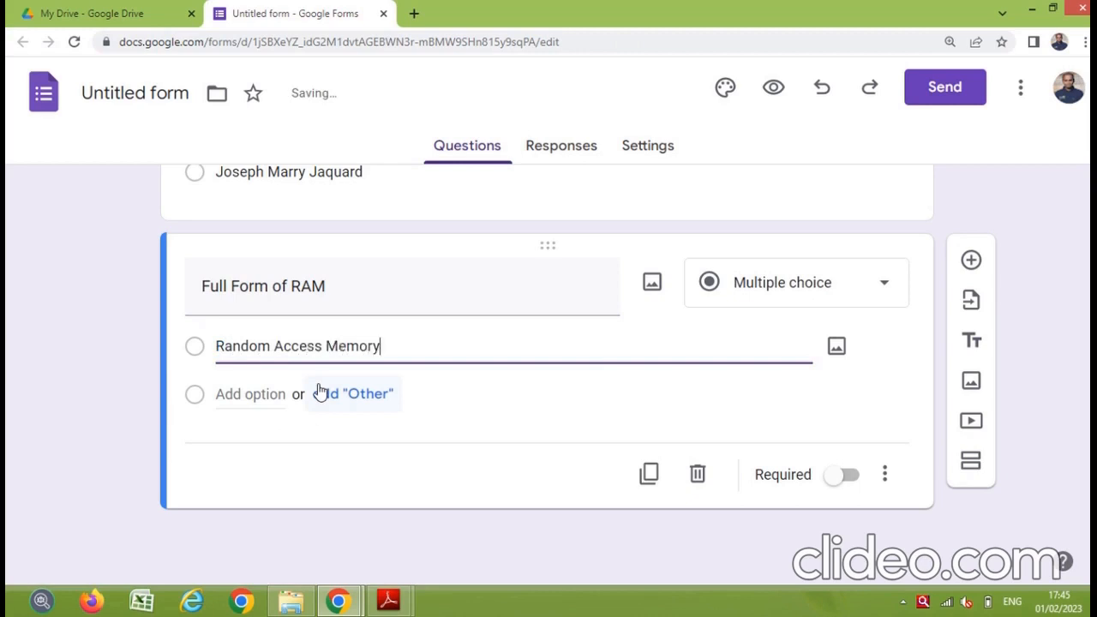
{"action": "left_click", "coordinate": [254, 394]}
{"action": "type", "text": "Rota"}
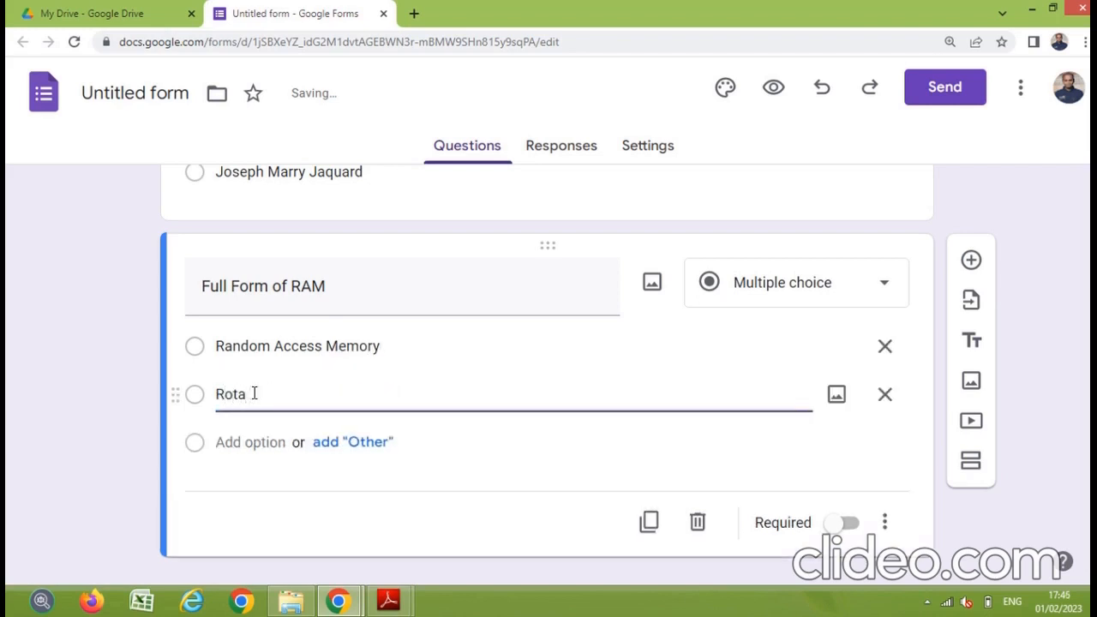
{"action": "type", "text": "tion Access Memory"}
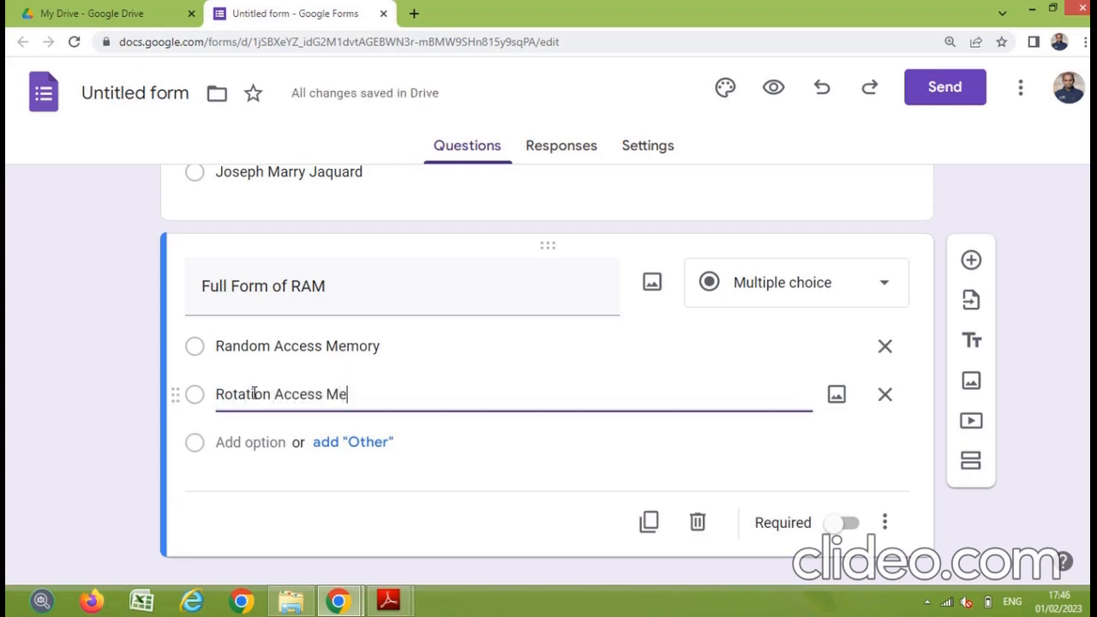
{"action": "left_click", "coordinate": [230, 443]}
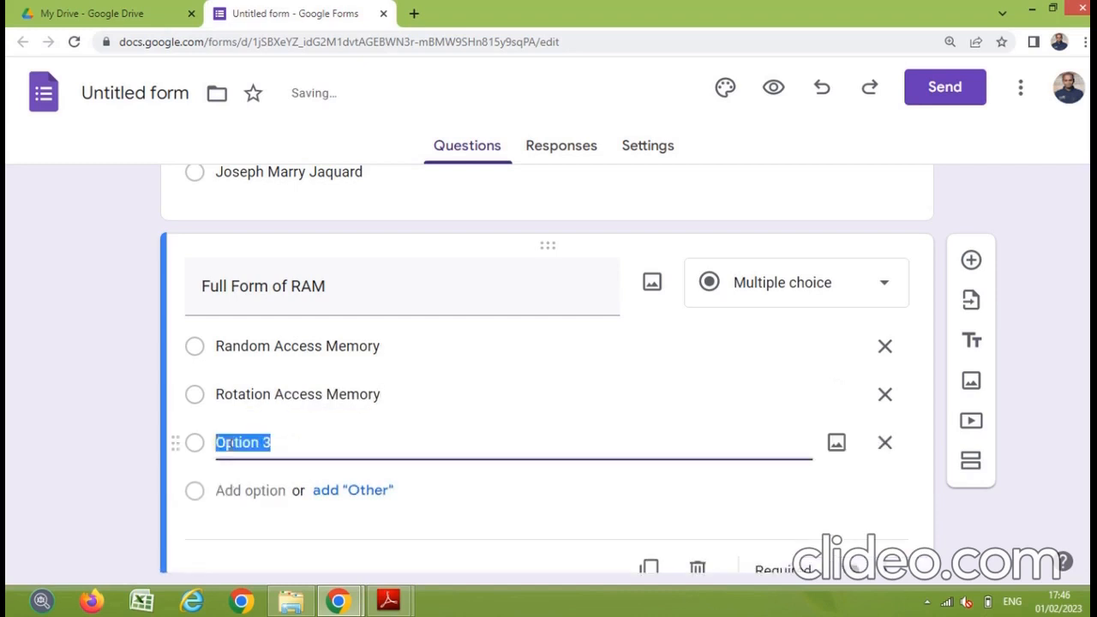
{"action": "type", "text": "Read"}
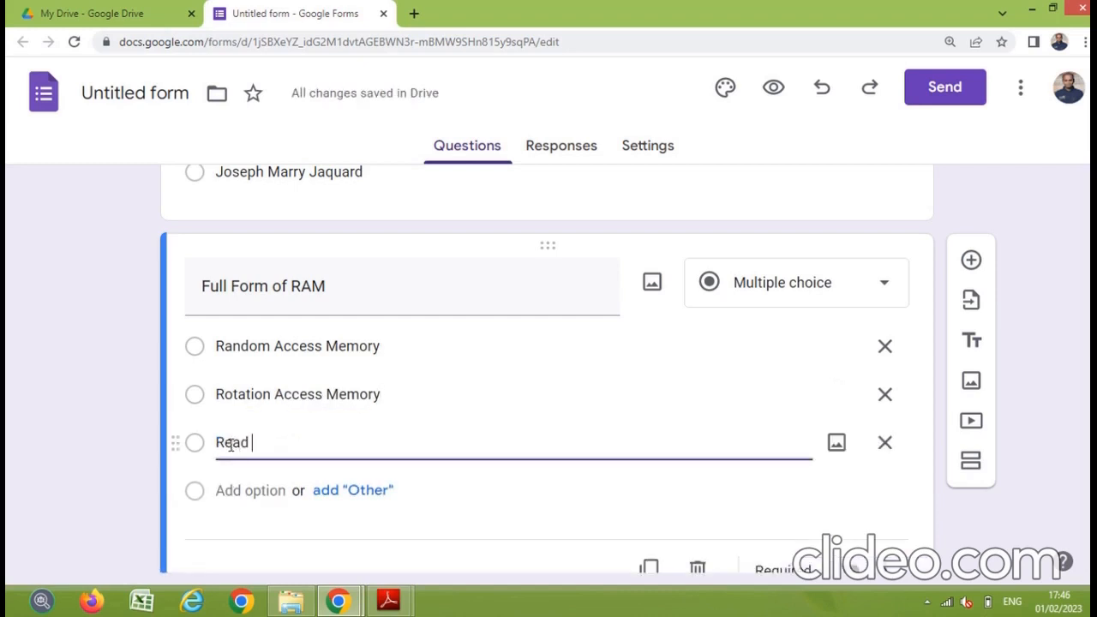
{"action": "type", "text": " A"}
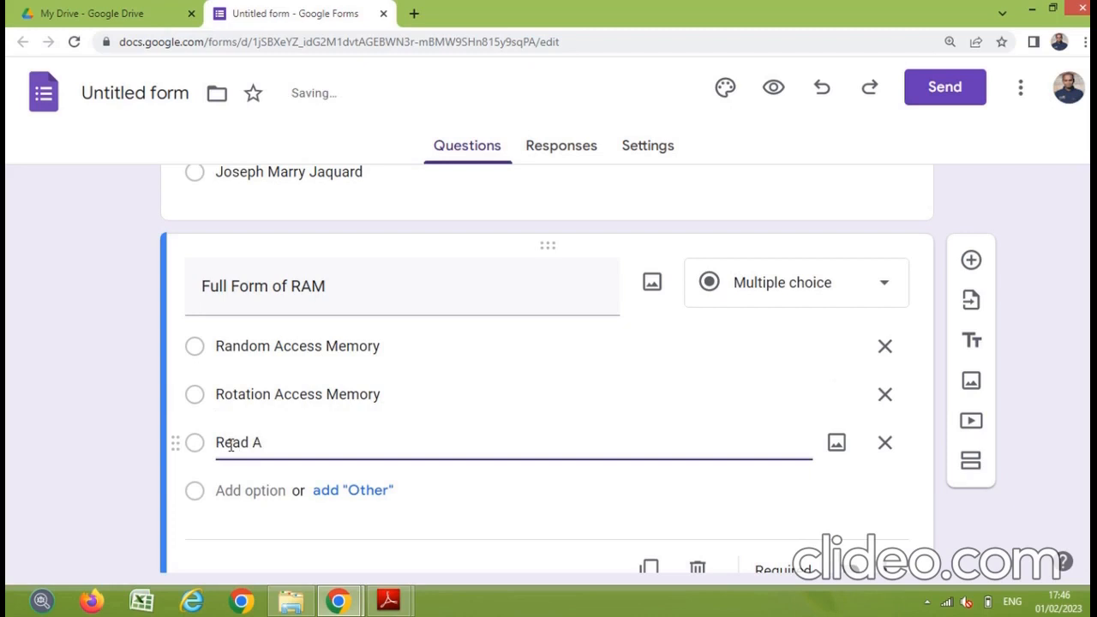
{"action": "type", "text": "ccess Memory"}
{"action": "left_click", "coordinate": [246, 490]}
{"action": "type", "text": "None "}
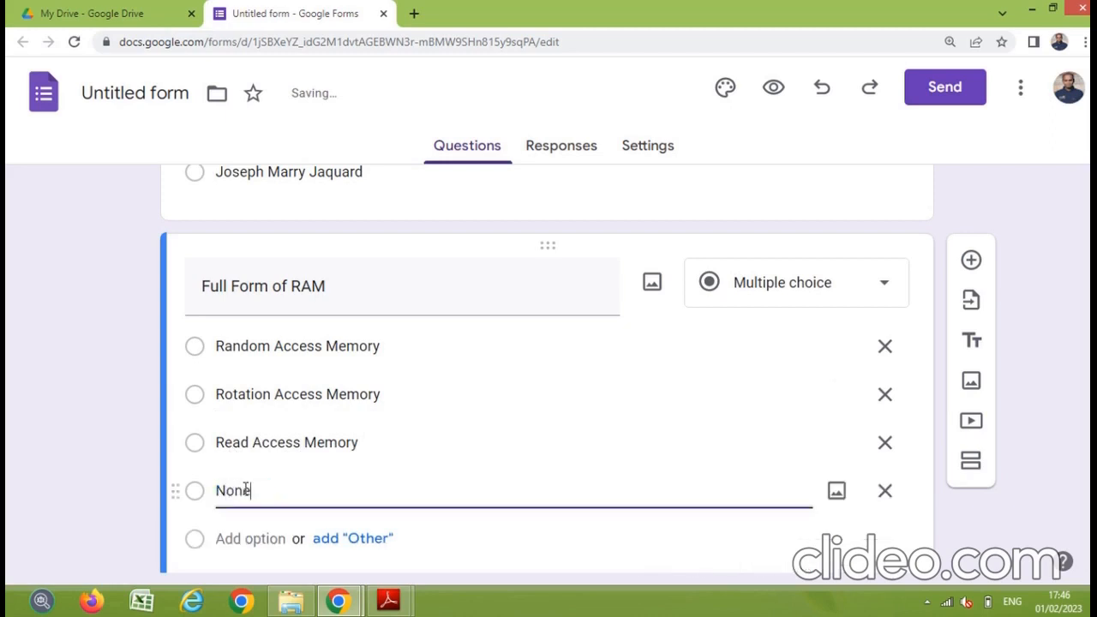
{"action": "type", "text": "of these"}
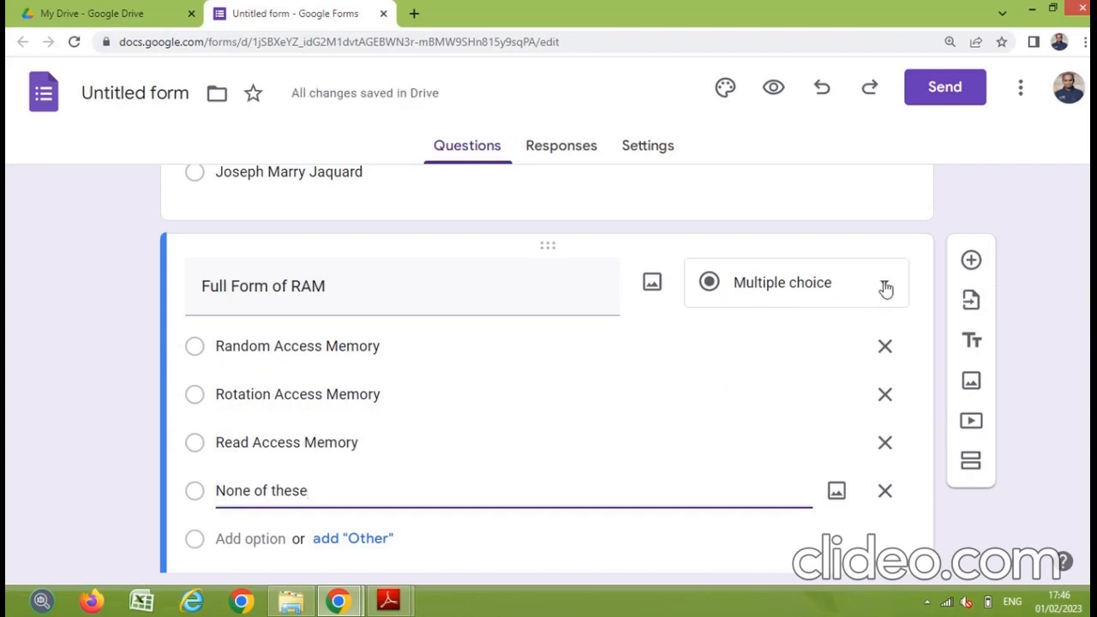
{"action": "left_click", "coordinate": [886, 289]}
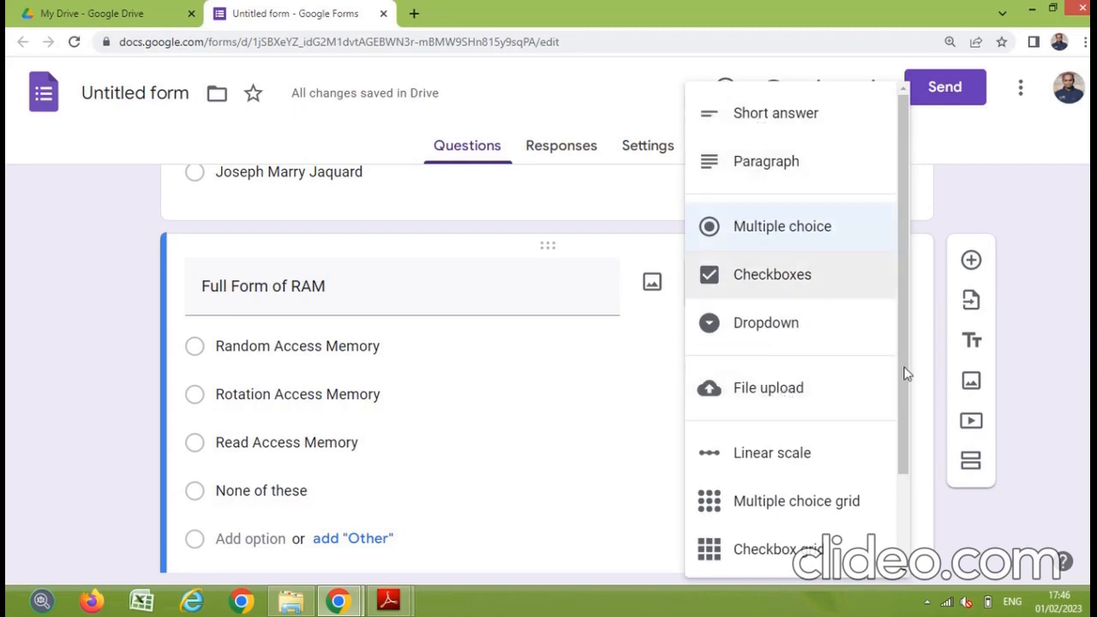
{"action": "left_click_drag", "start_coordinate": [899, 375], "coordinate": [898, 332]}
{"action": "left_click", "coordinate": [992, 202]}
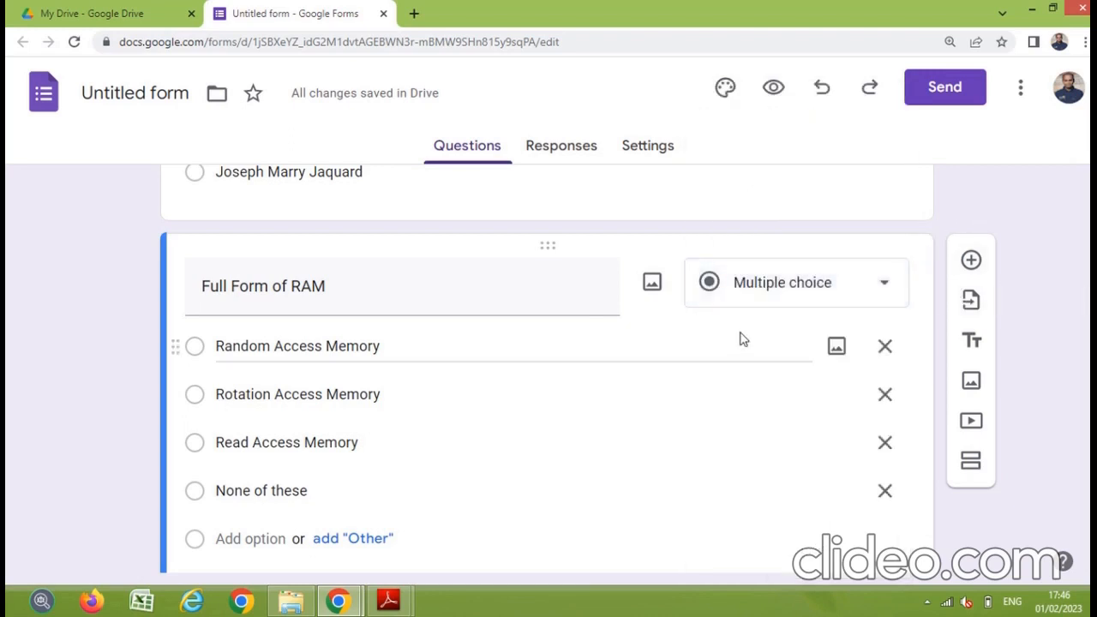
{"action": "scroll", "coordinate": [742, 339], "scroll_direction": "up", "scroll_amount": 5}
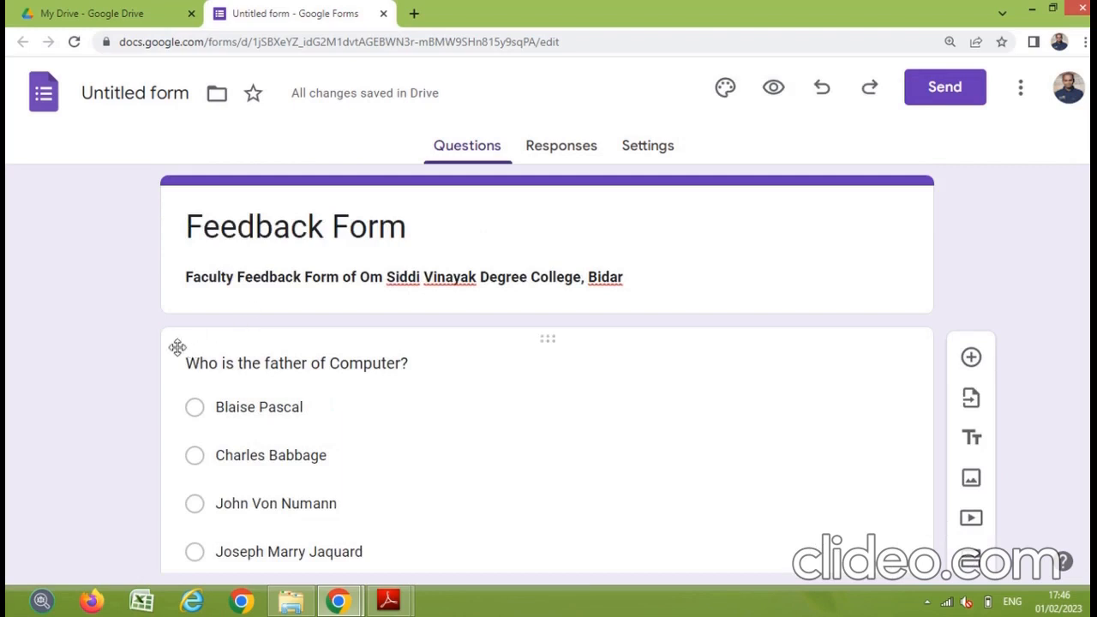
{"action": "left_click", "coordinate": [185, 364]}
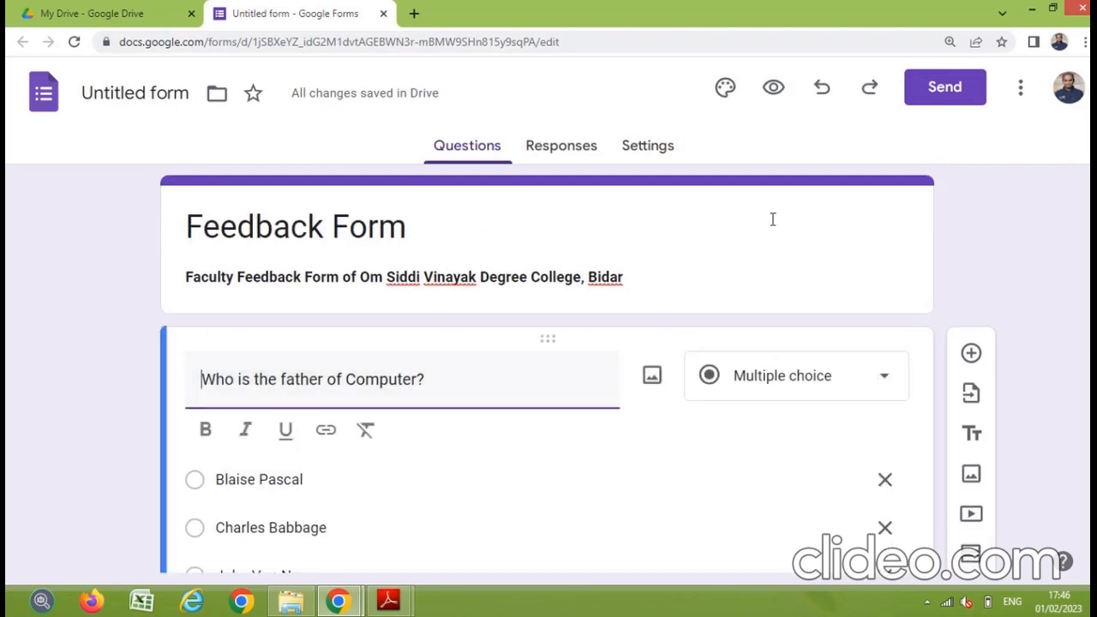
{"action": "left_click", "coordinate": [726, 97]}
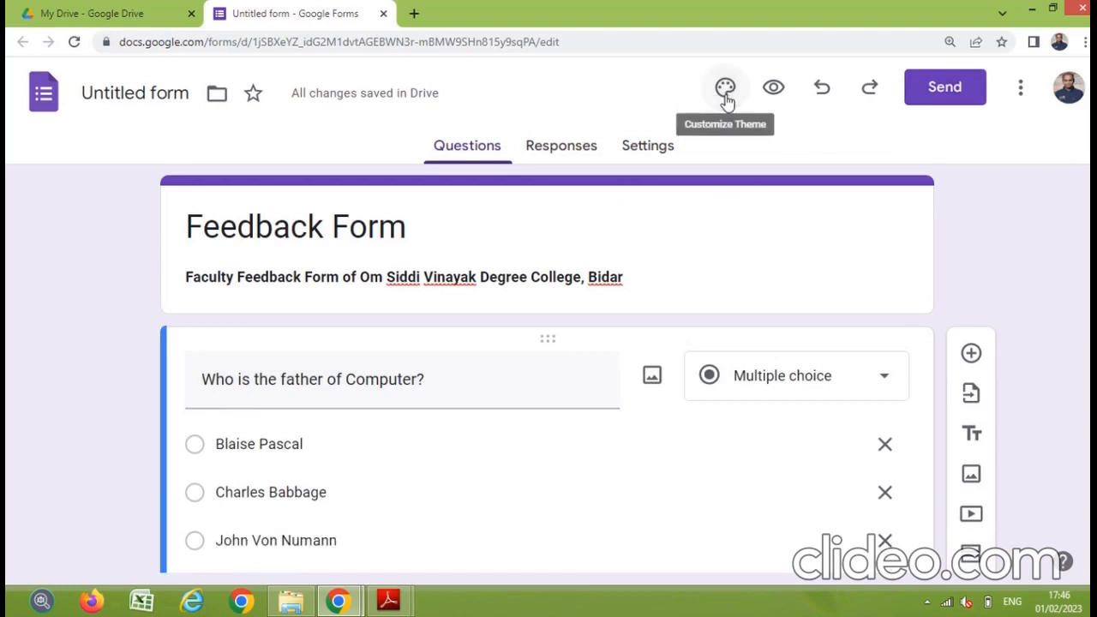
Step: Set the theme colour to red with the dark pink background, then bring up header image choices
{"action": "left_click", "coordinate": [726, 96]}
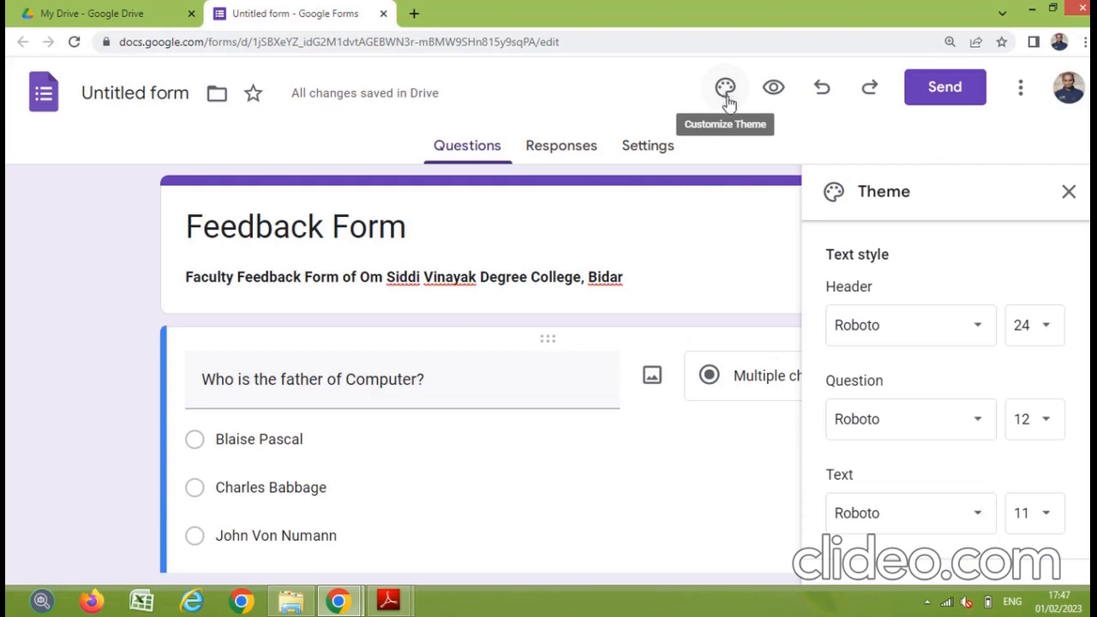
{"action": "scroll", "coordinate": [1040, 318], "scroll_direction": "down", "scroll_amount": 2}
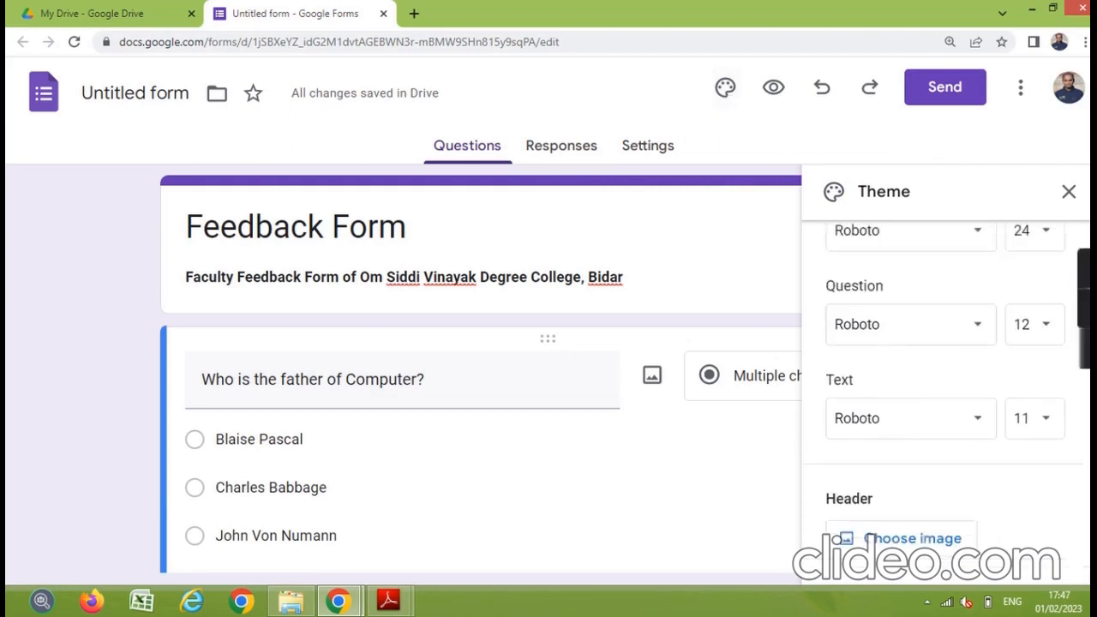
{"action": "scroll", "coordinate": [946, 385], "scroll_direction": "down", "scroll_amount": 1}
{"action": "scroll", "coordinate": [1085, 537], "scroll_direction": "down", "scroll_amount": 4}
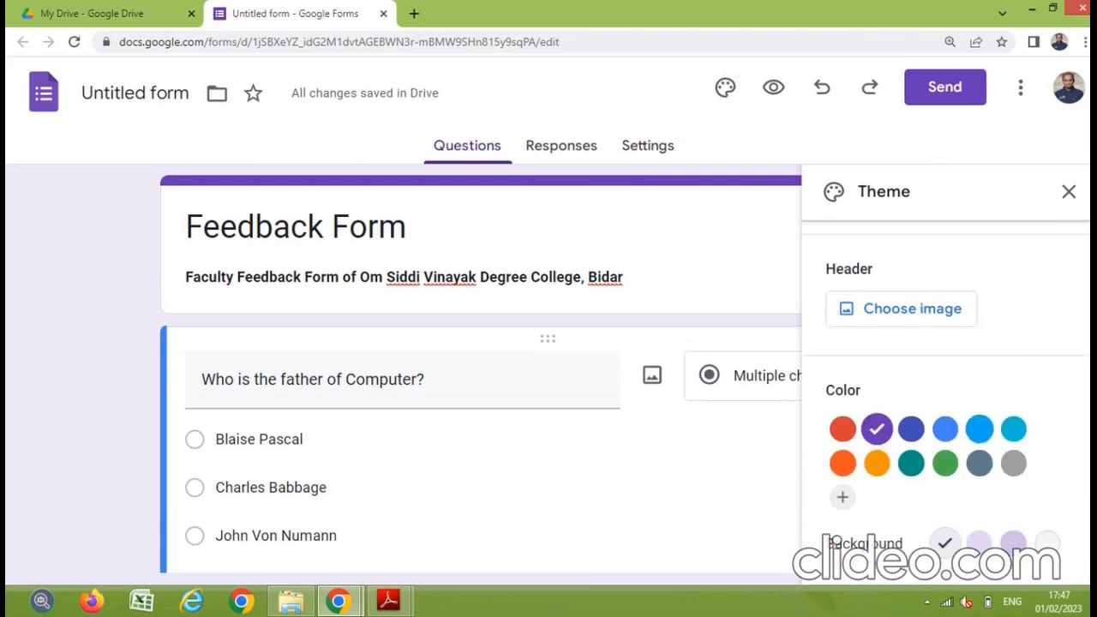
{"action": "left_click", "coordinate": [977, 435]}
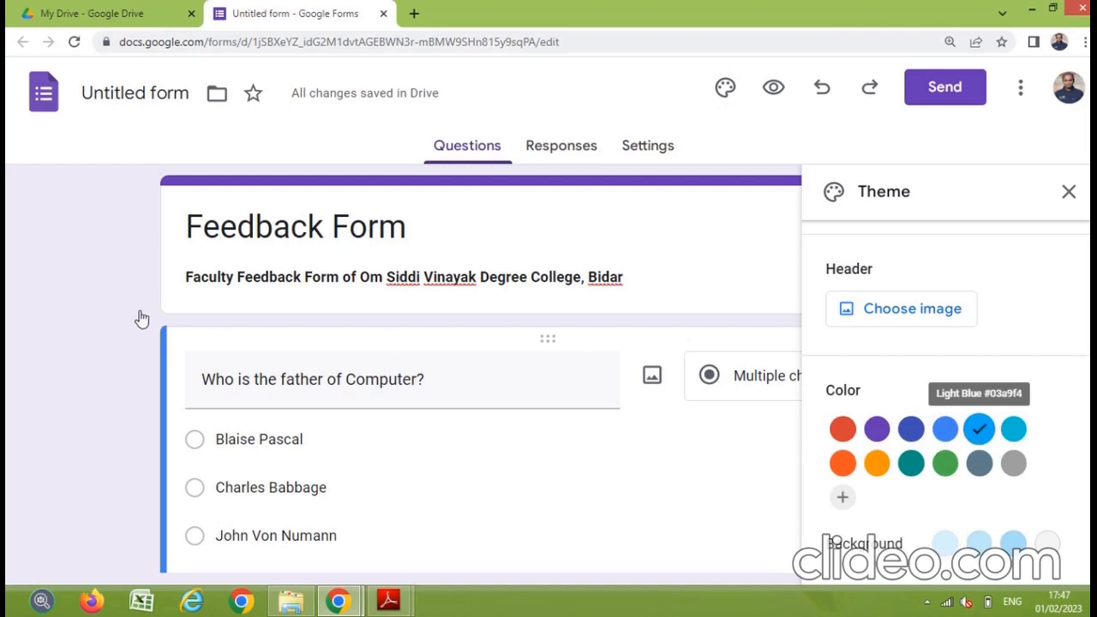
{"action": "left_click", "coordinate": [842, 433]}
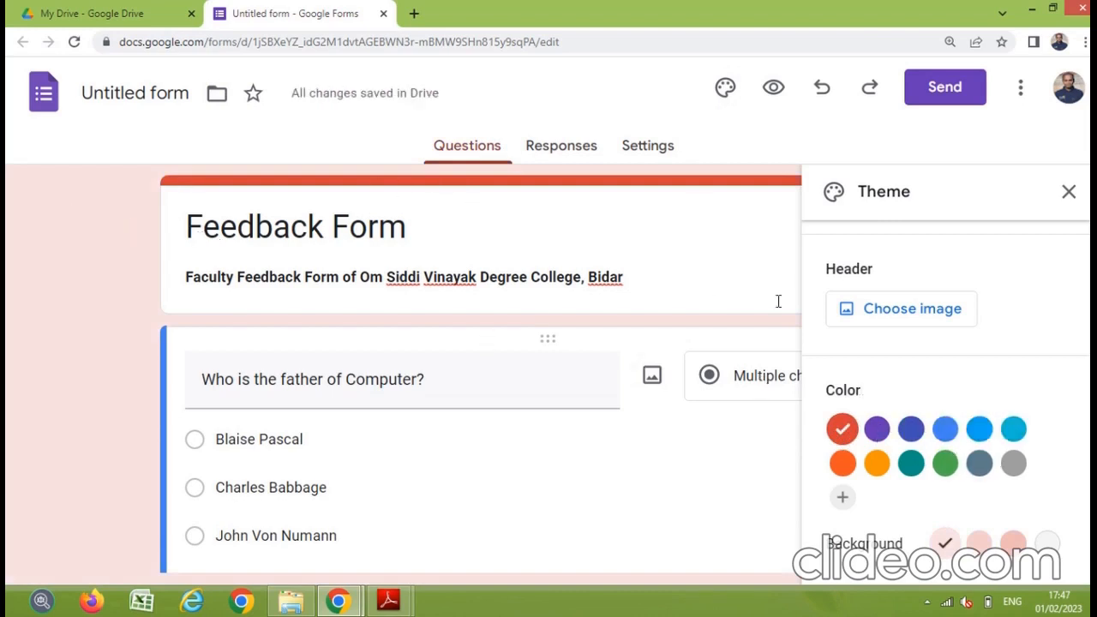
{"action": "left_click", "coordinate": [1012, 544]}
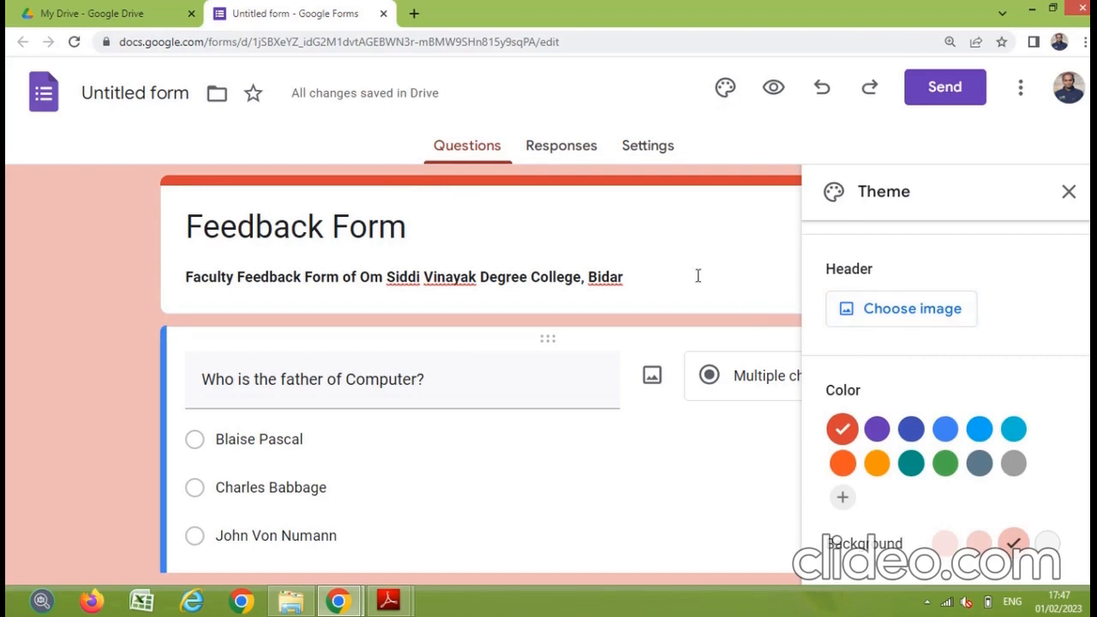
{"action": "left_click", "coordinate": [883, 317]}
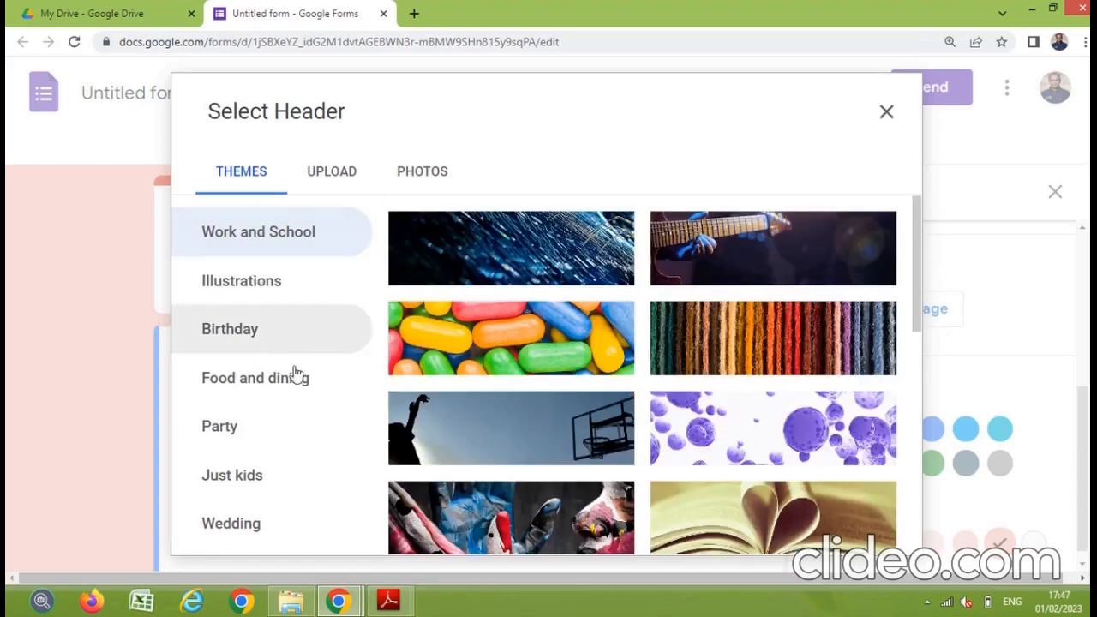
Step: Check the header Upload and Themes options, then switch to the PDF guide in Adobe Reader
{"action": "left_click", "coordinate": [339, 176]}
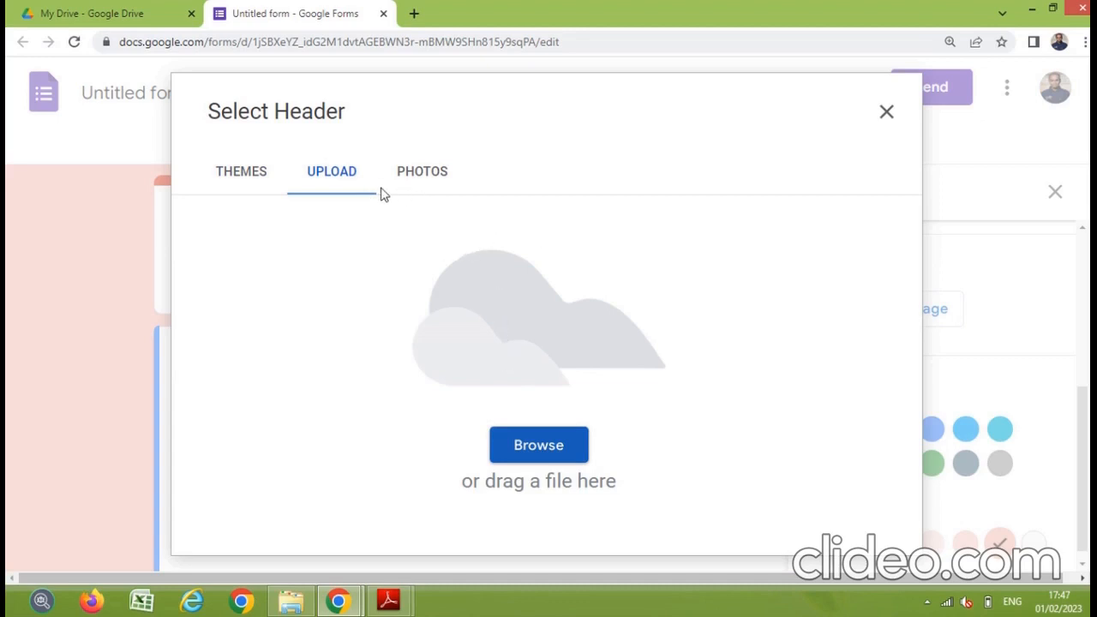
{"action": "left_click", "coordinate": [249, 175]}
{"action": "left_click", "coordinate": [388, 601]}
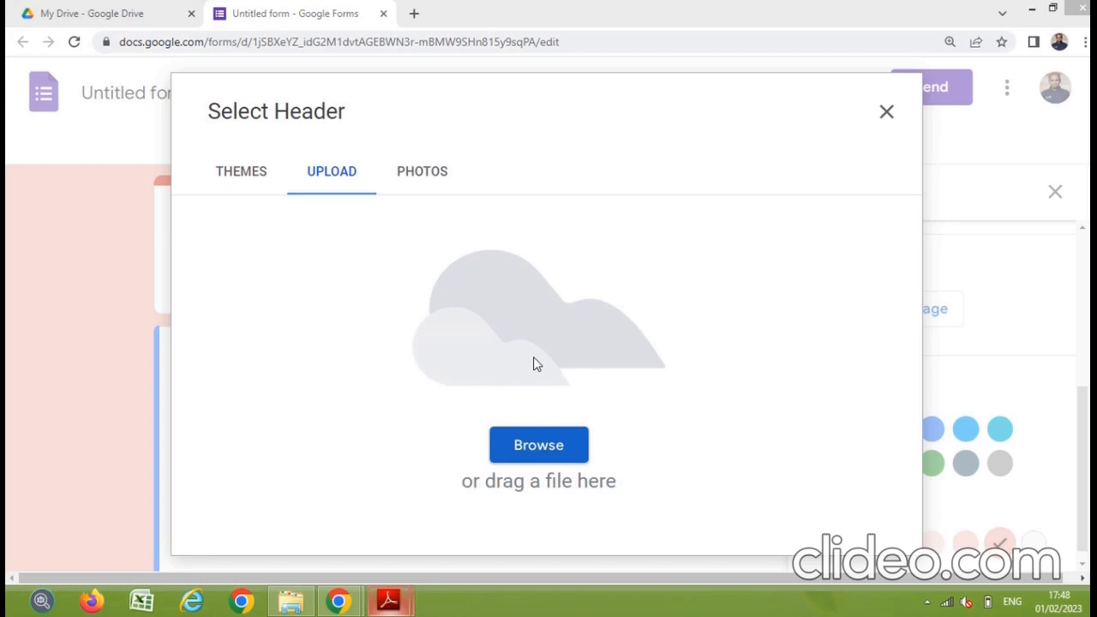
{"action": "key", "text": "alt+Tab"}
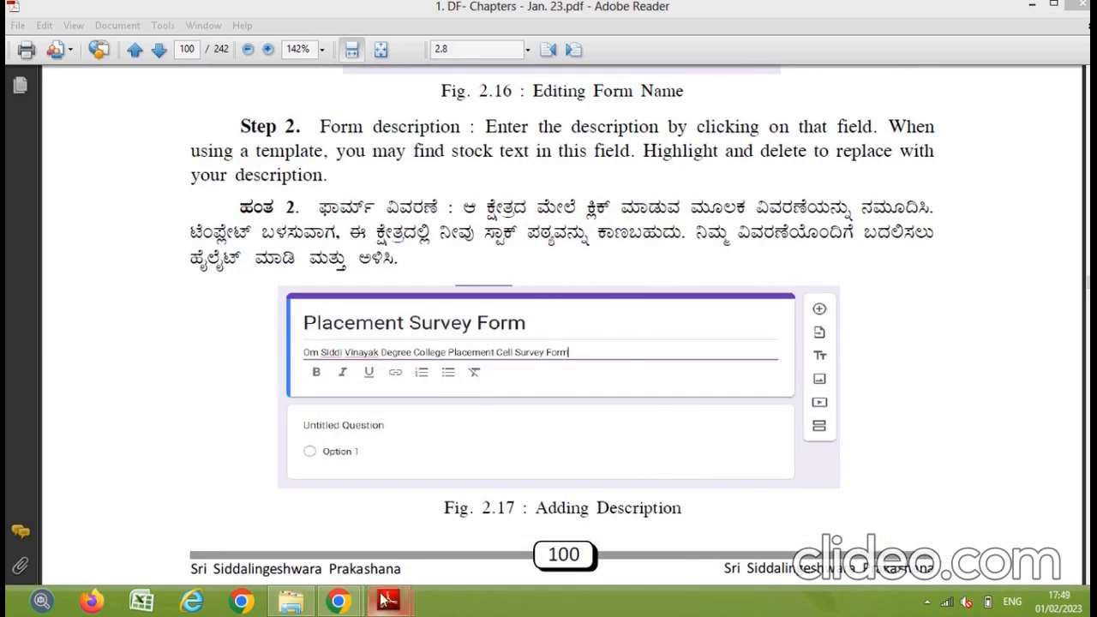
Step: Switch from Adobe Reader back to the untitled form in Chrome
{"action": "mouse_move", "coordinate": [347, 605]}
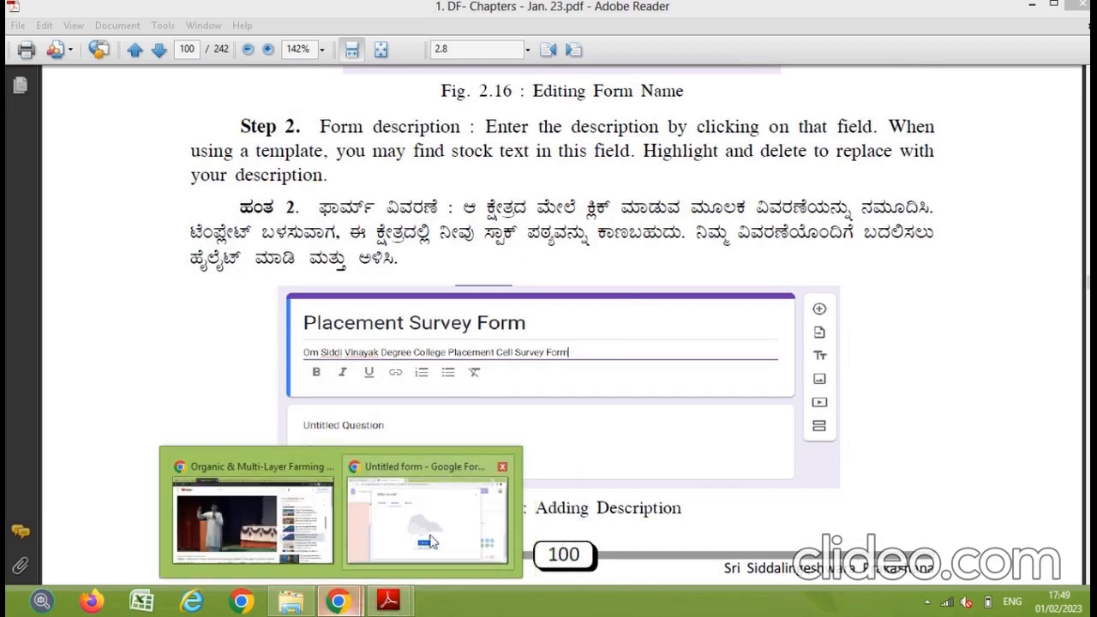
{"action": "left_click", "coordinate": [449, 514]}
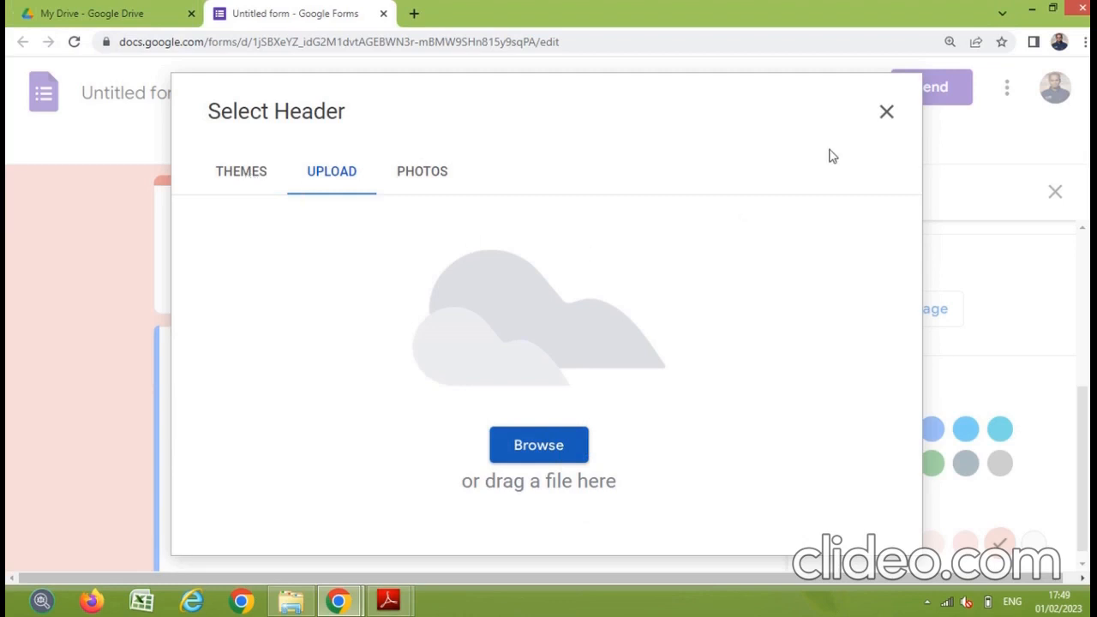
Step: Insert the lavender snowflake image from the Work and School themes as the form header
{"action": "left_click", "coordinate": [393, 603]}
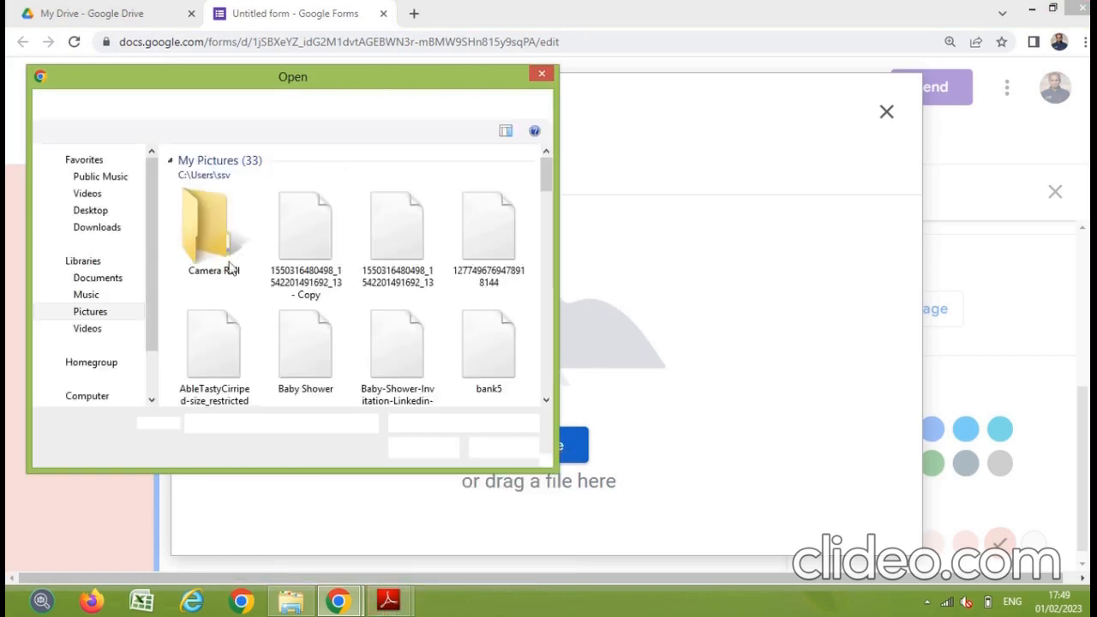
{"action": "left_click", "coordinate": [101, 332]}
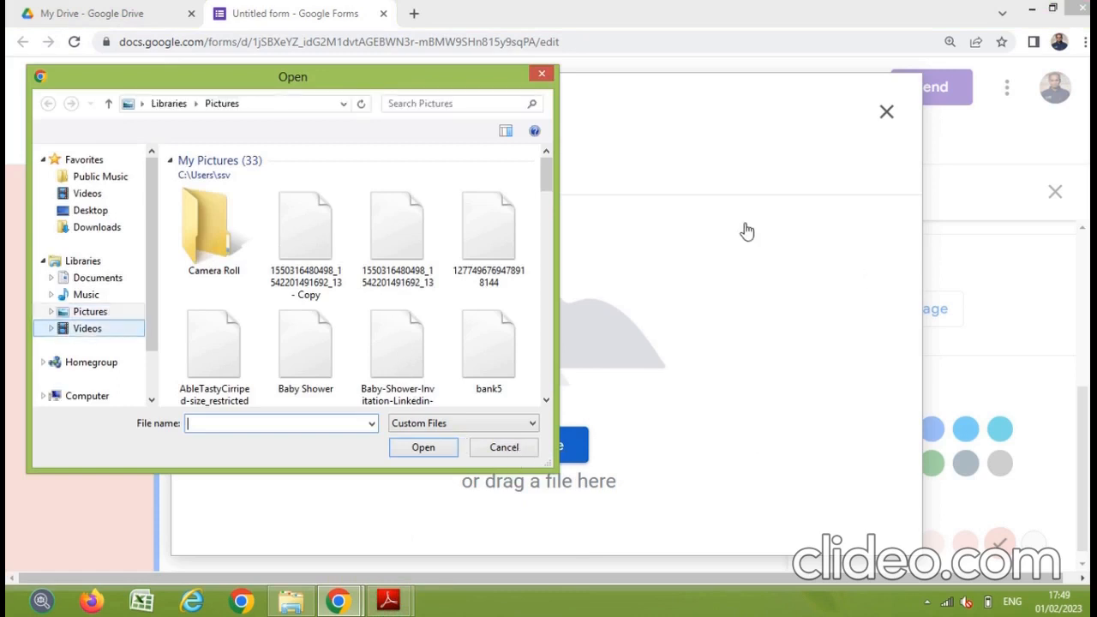
{"action": "left_click", "coordinate": [504, 449]}
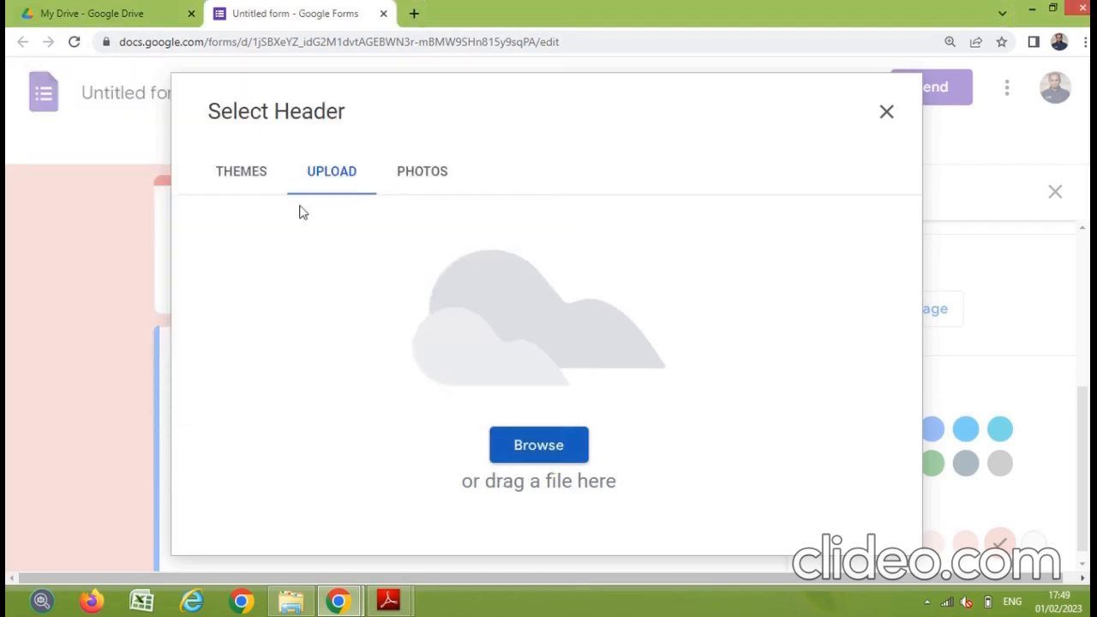
{"action": "left_click", "coordinate": [248, 176]}
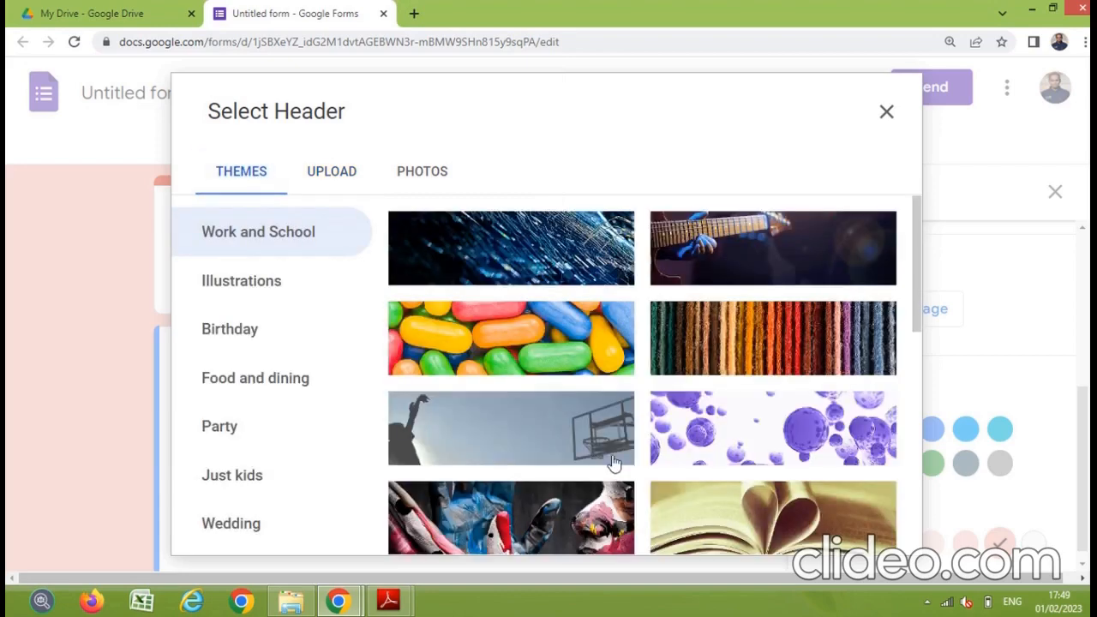
{"action": "scroll", "coordinate": [764, 381], "scroll_direction": "down", "scroll_amount": 4}
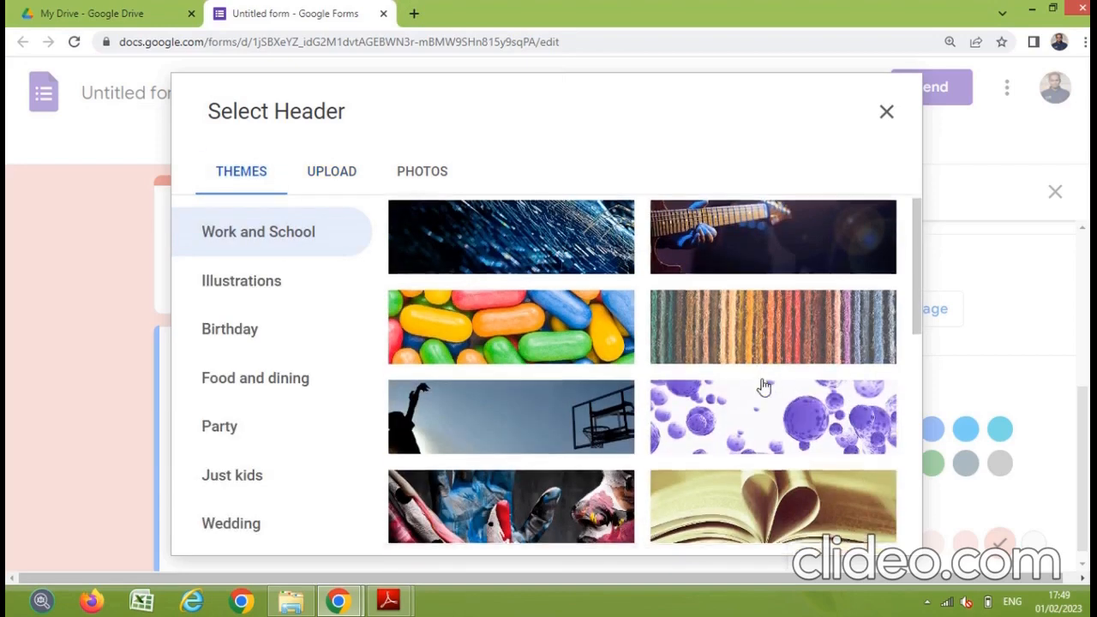
{"action": "scroll", "coordinate": [761, 374], "scroll_direction": "down", "scroll_amount": 2}
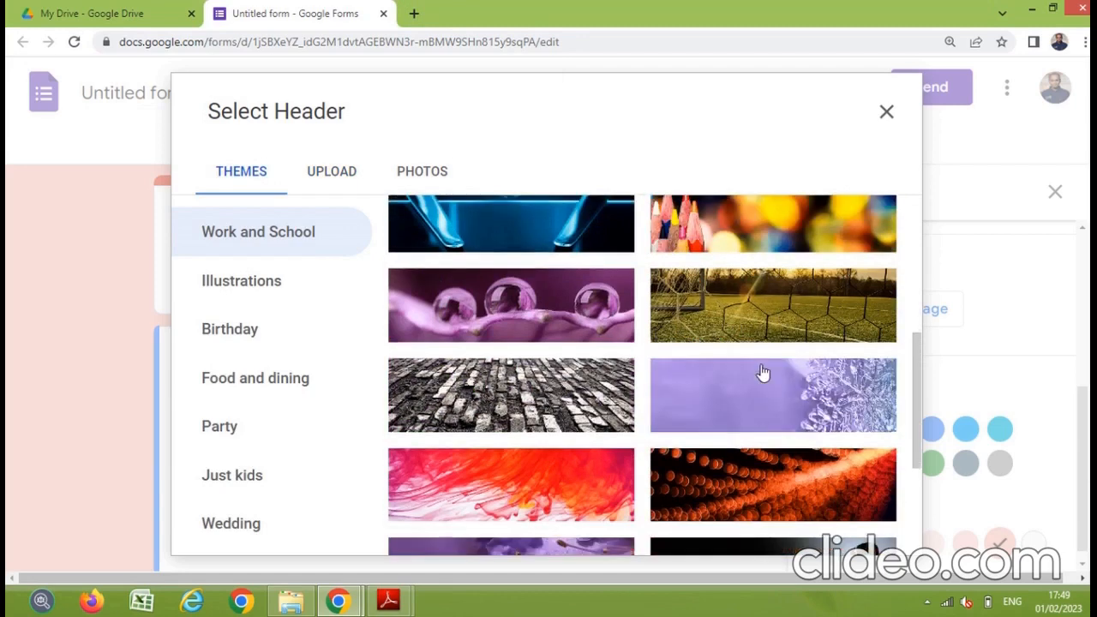
{"action": "scroll", "coordinate": [761, 377], "scroll_direction": "down", "scroll_amount": 2}
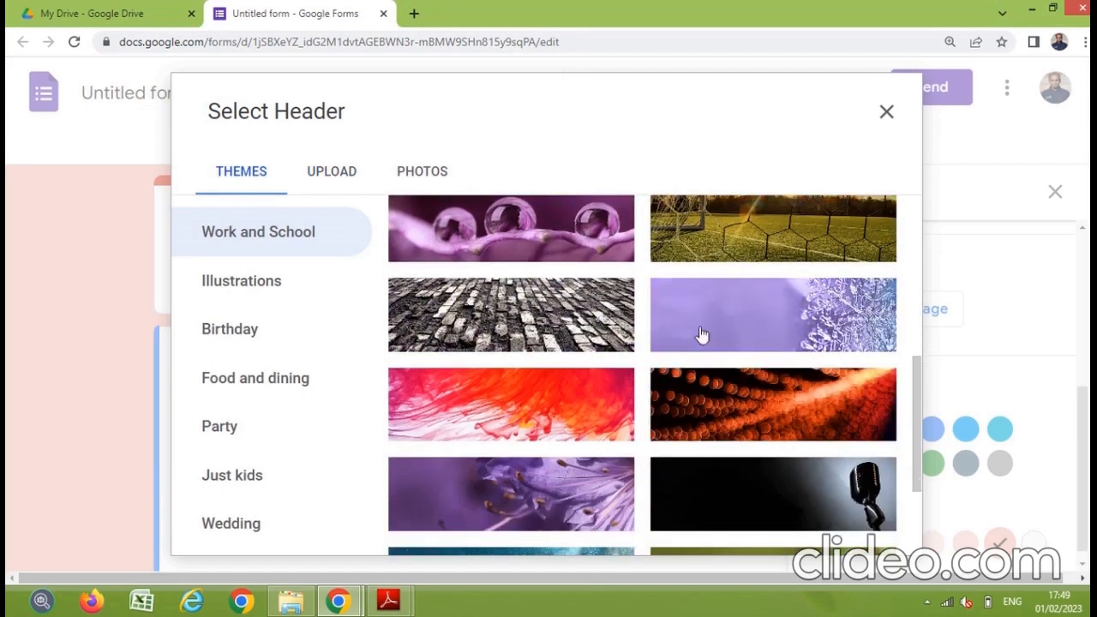
{"action": "left_click", "coordinate": [716, 326]}
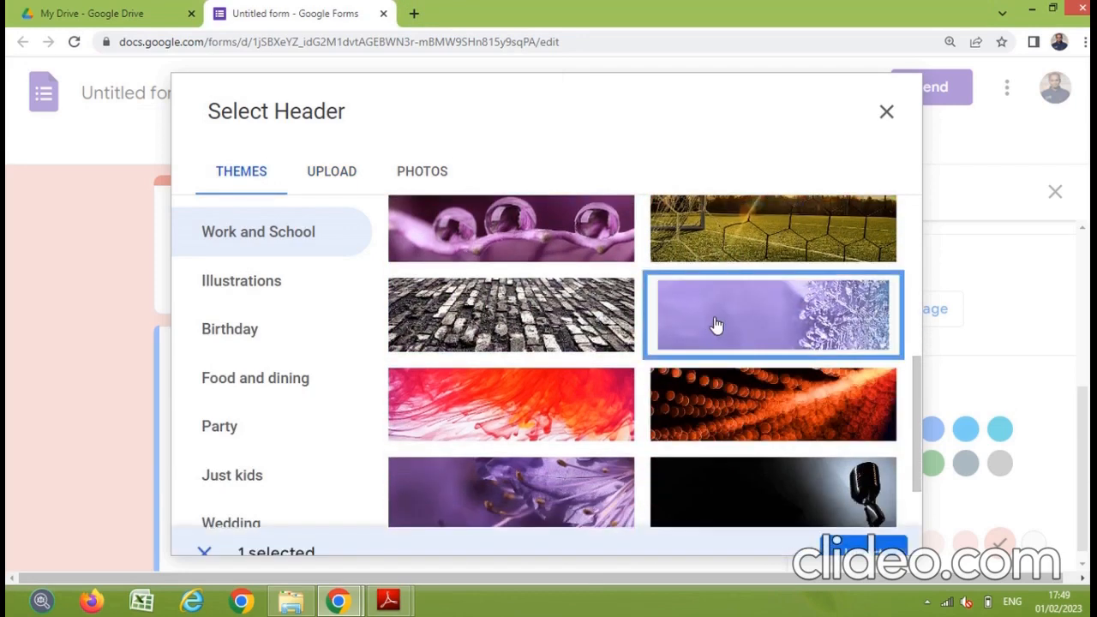
{"action": "left_click", "coordinate": [872, 531]}
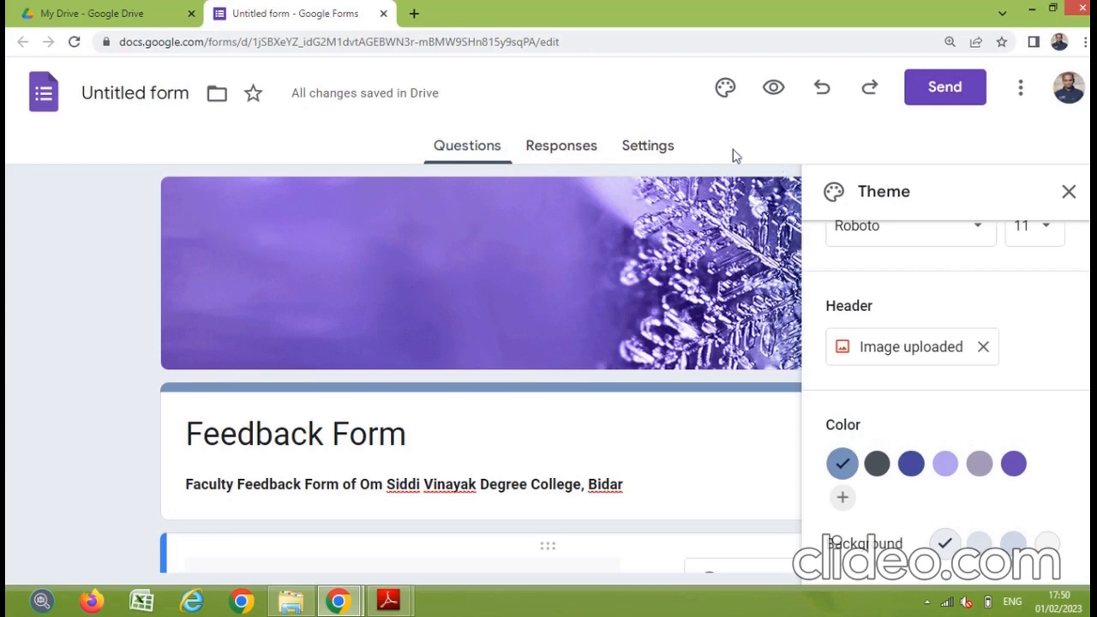
{"action": "left_click", "coordinate": [773, 89]}
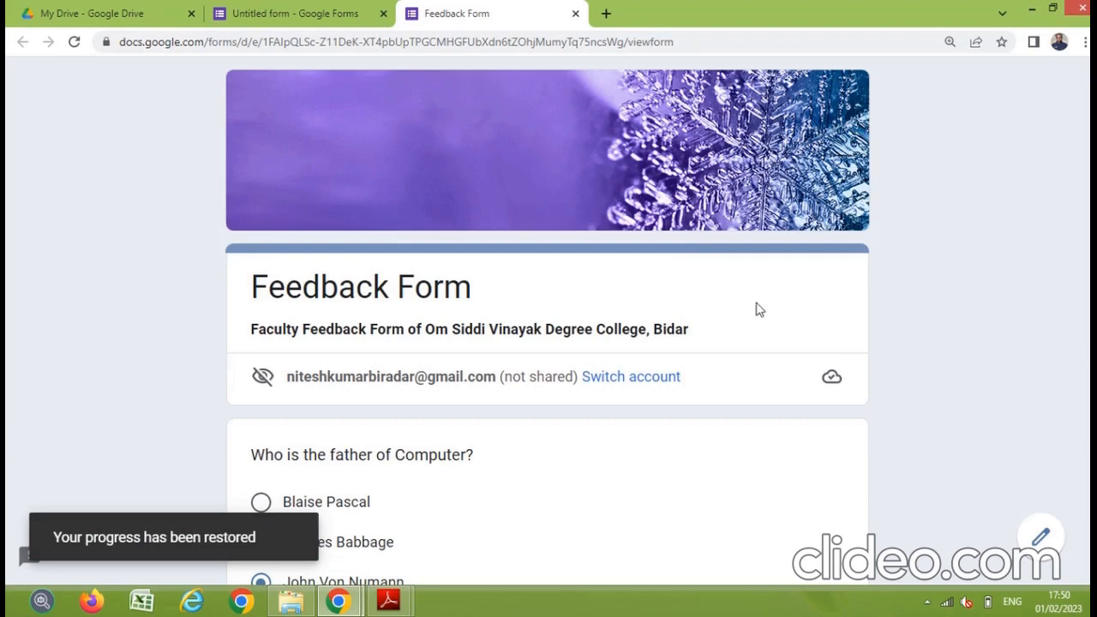
{"action": "scroll", "coordinate": [663, 284], "scroll_direction": "down", "scroll_amount": 5}
{"action": "scroll", "coordinate": [659, 284], "scroll_direction": "down", "scroll_amount": 1}
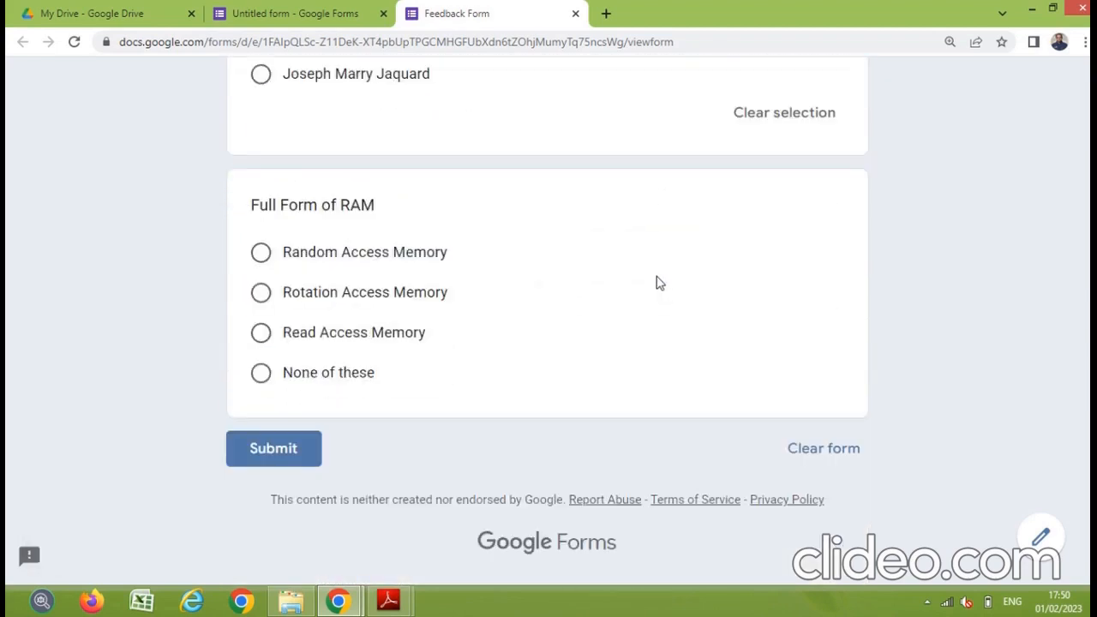
{"action": "scroll", "coordinate": [656, 282], "scroll_direction": "up", "scroll_amount": 7}
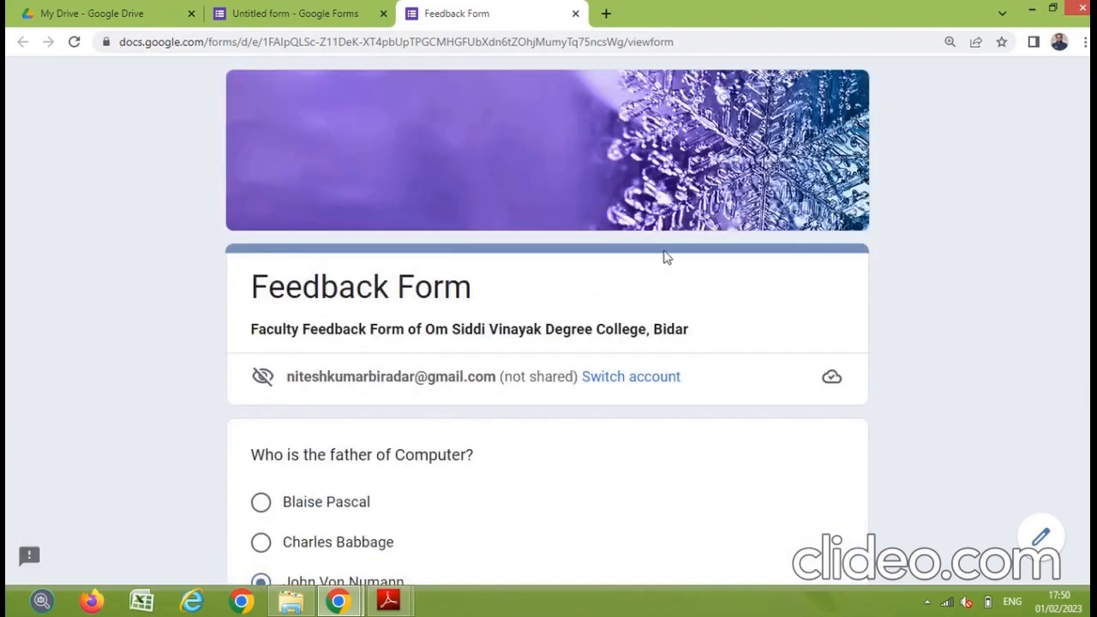
{"action": "left_click", "coordinate": [576, 13]}
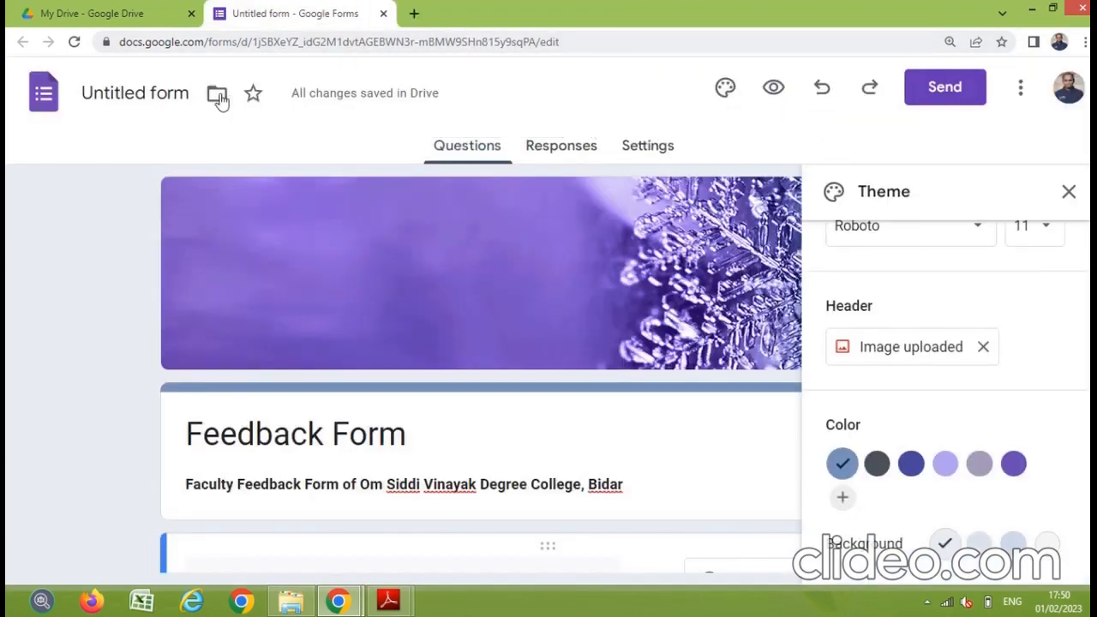
Step: Rename the untitled form to 'Feedback Form' and relocate it into the Classroom Drive folder
{"action": "left_click", "coordinate": [133, 101]}
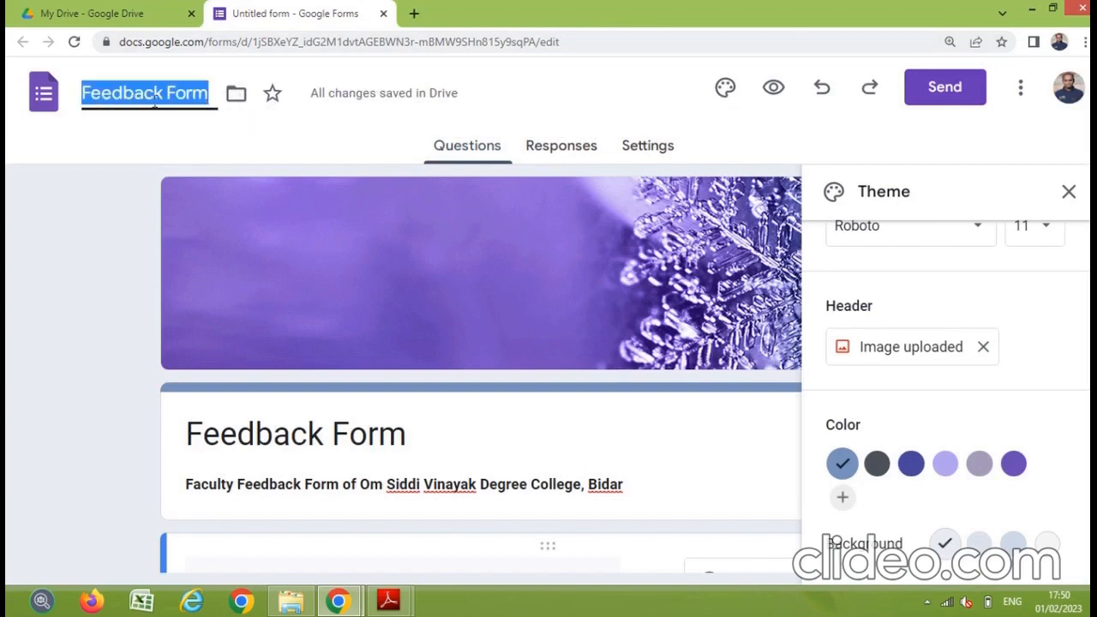
{"action": "left_click", "coordinate": [237, 95]}
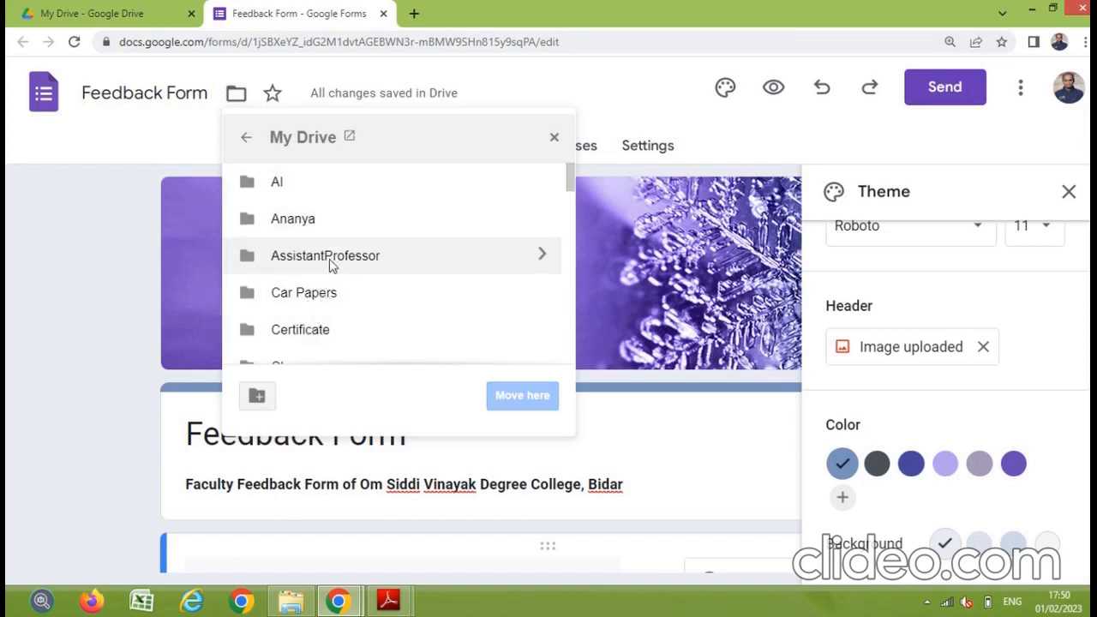
{"action": "scroll", "coordinate": [339, 262], "scroll_direction": "down", "scroll_amount": 1}
{"action": "scroll", "coordinate": [341, 267], "scroll_direction": "down", "scroll_amount": 2}
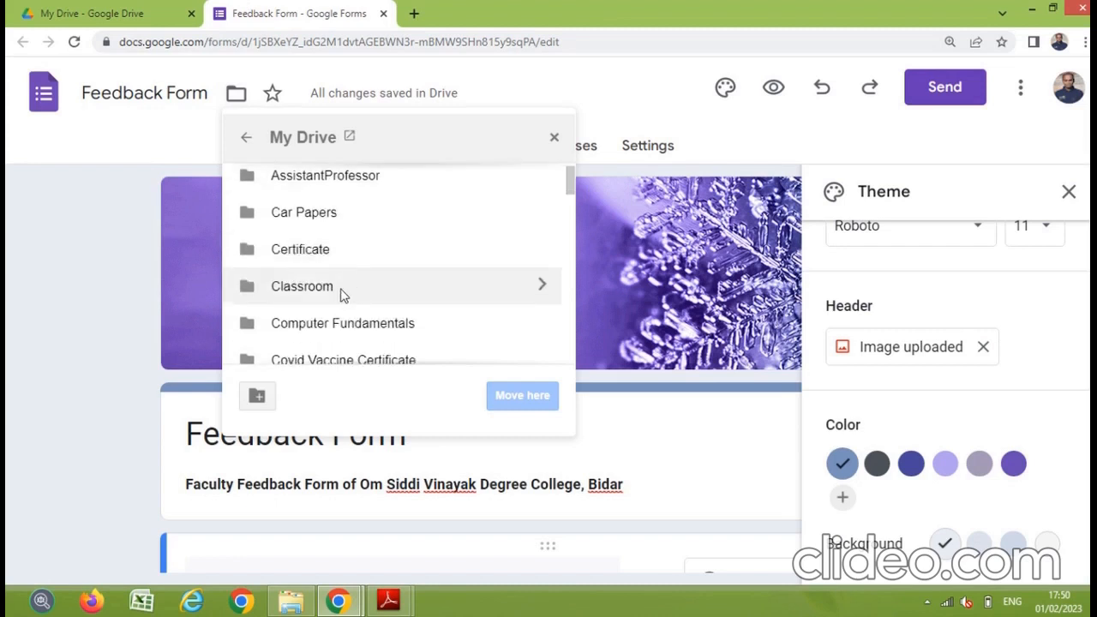
{"action": "left_click", "coordinate": [335, 292]}
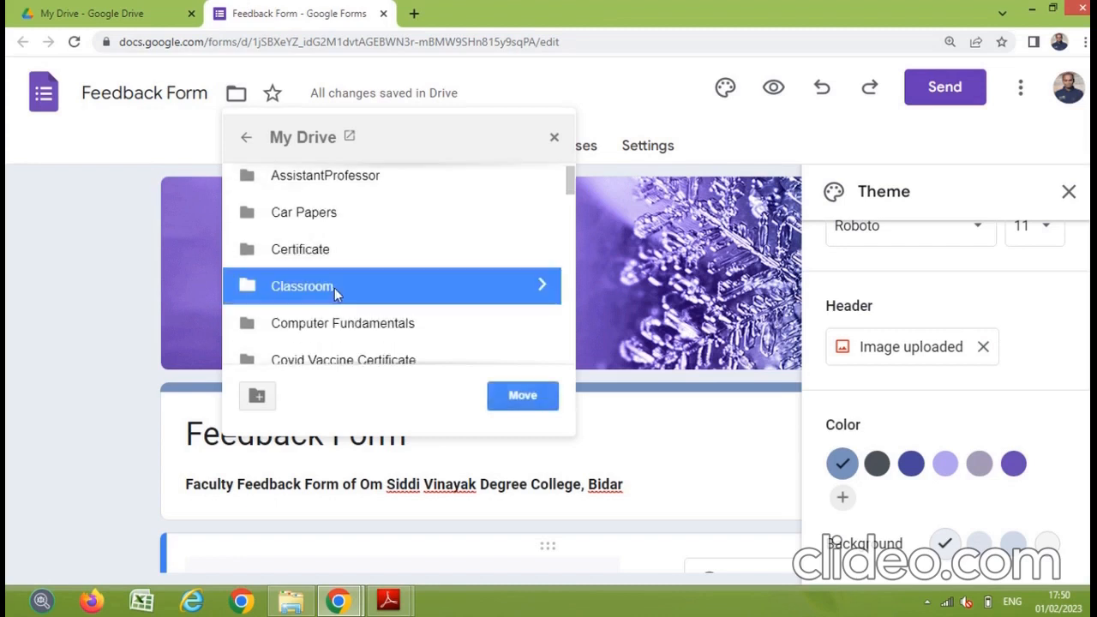
{"action": "left_click", "coordinate": [518, 396]}
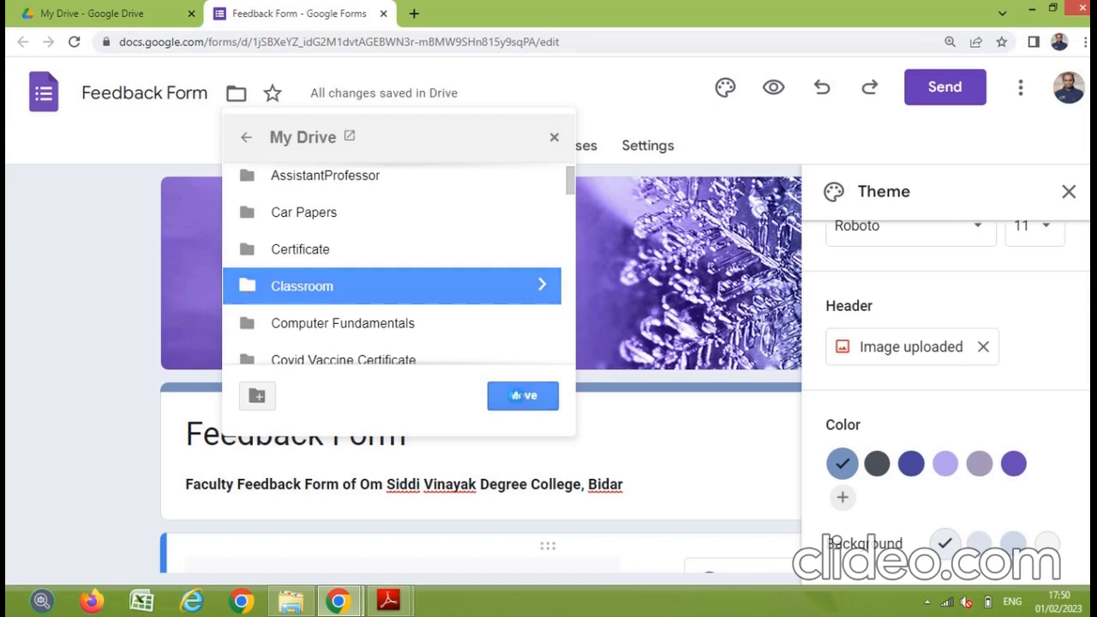
{"action": "left_click", "coordinate": [132, 101]}
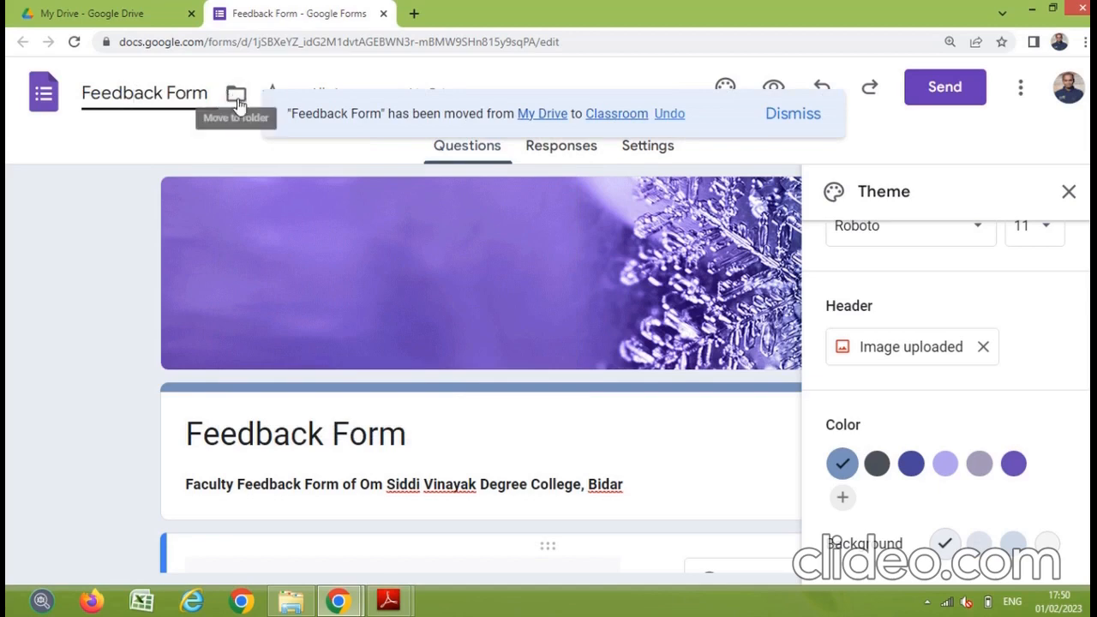
Step: Address the form's email invitation to one recipient picked from the autocomplete suggestions
{"action": "left_click", "coordinate": [947, 89]}
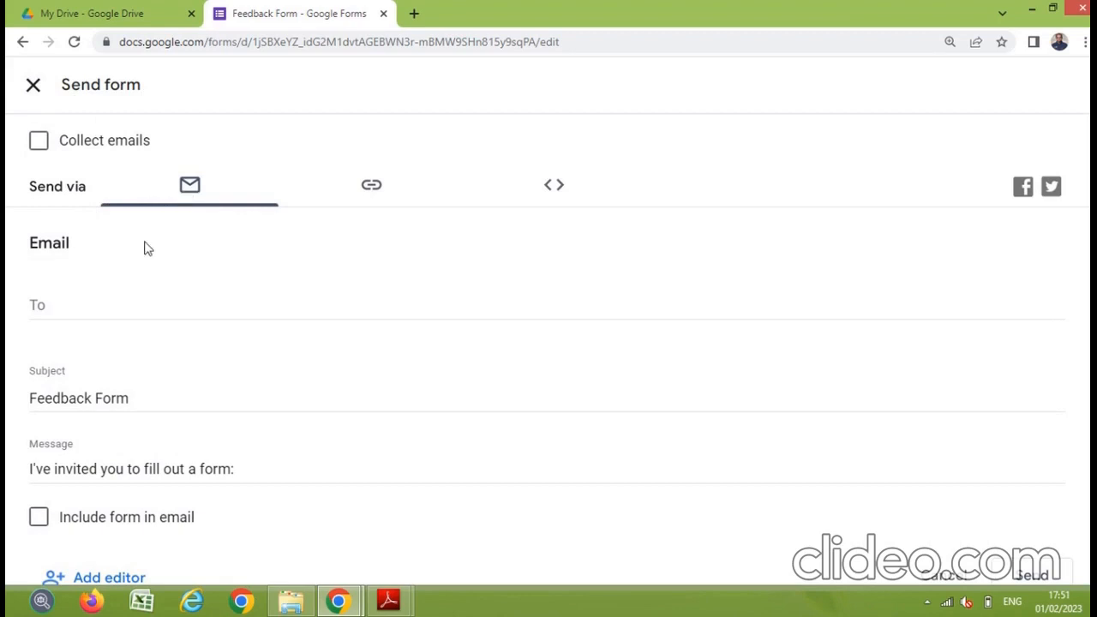
{"action": "left_click", "coordinate": [108, 299]}
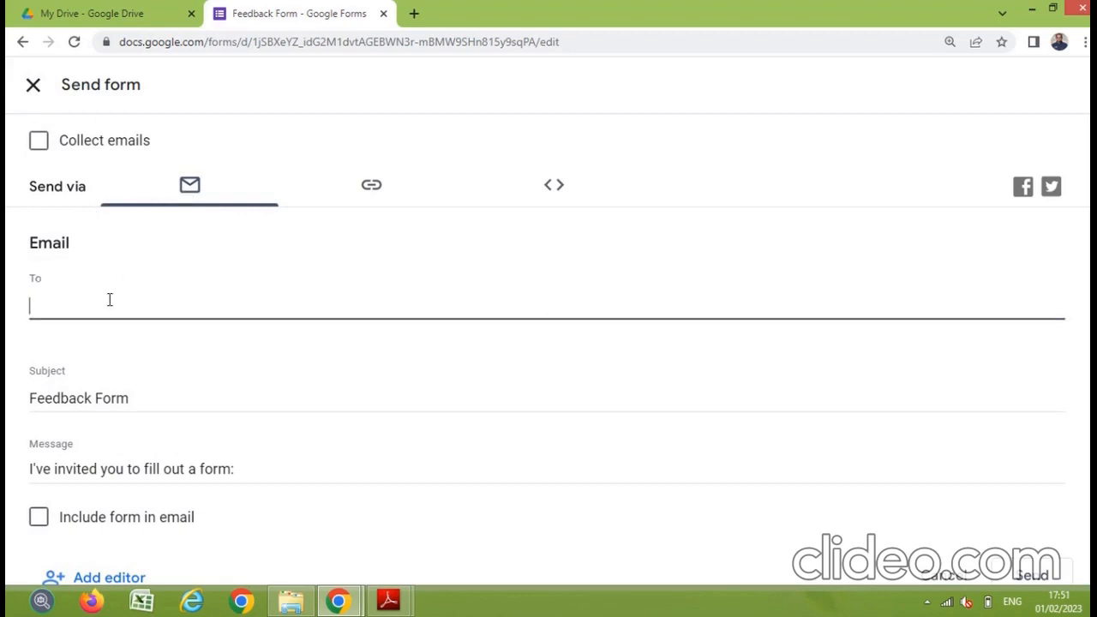
{"action": "type", "text": "p"}
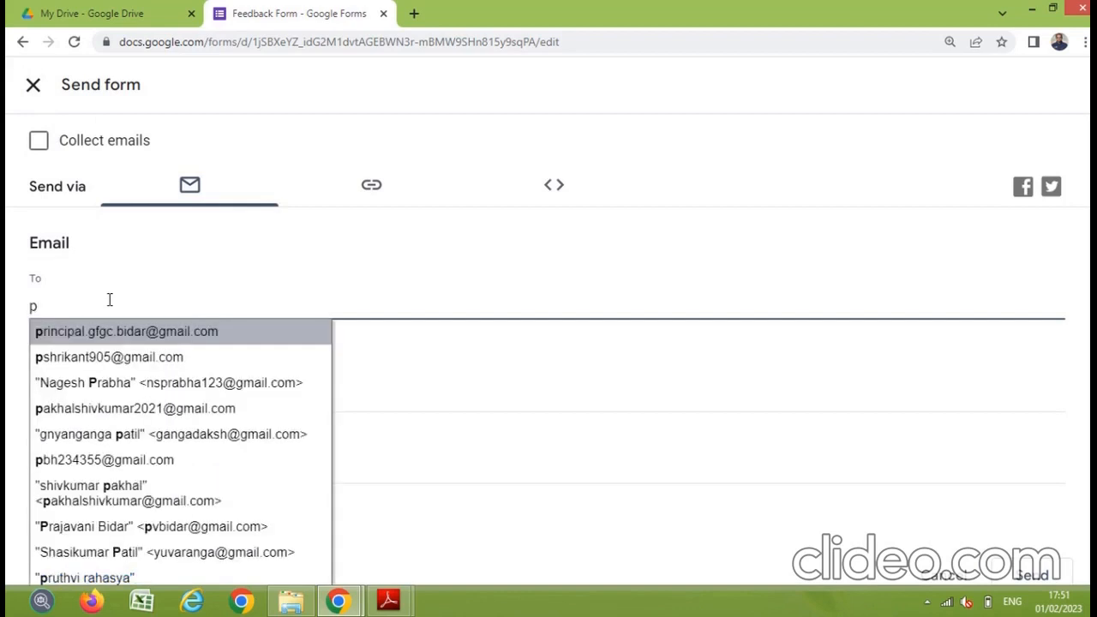
{"action": "type", "text": "b"}
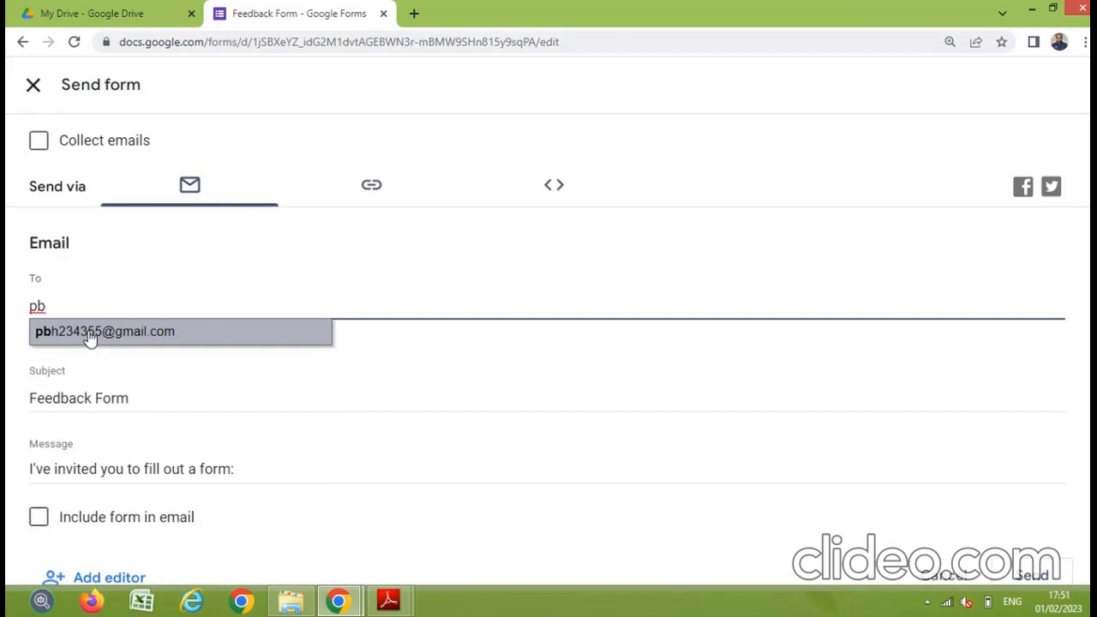
{"action": "left_click", "coordinate": [90, 337]}
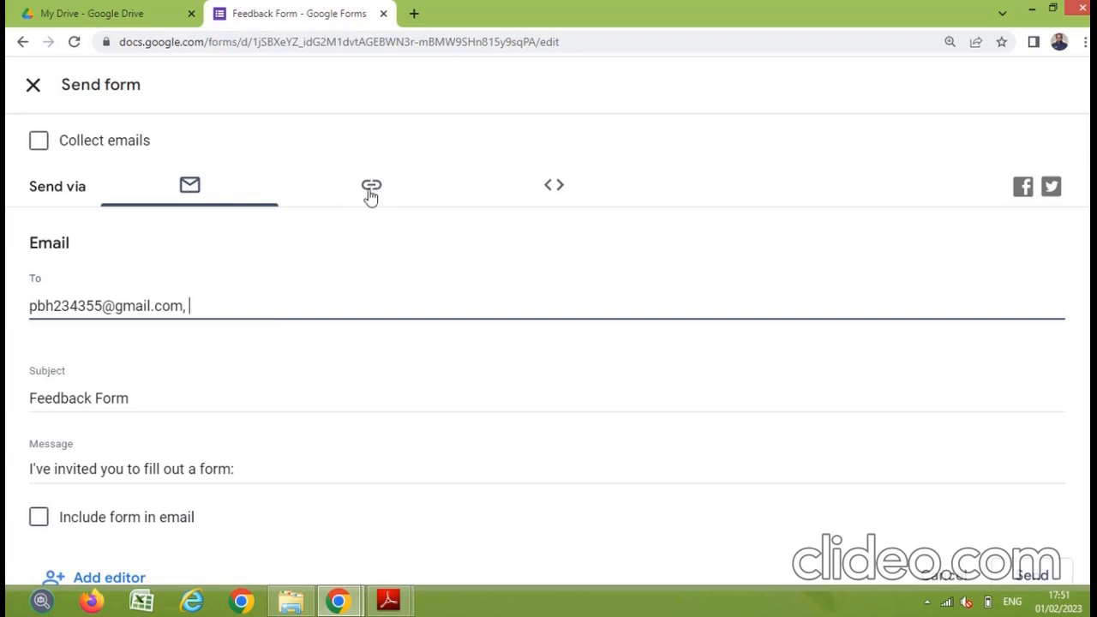
Step: Copy the form's shortened share link to the clipboard and close the send options
{"action": "left_click", "coordinate": [371, 191]}
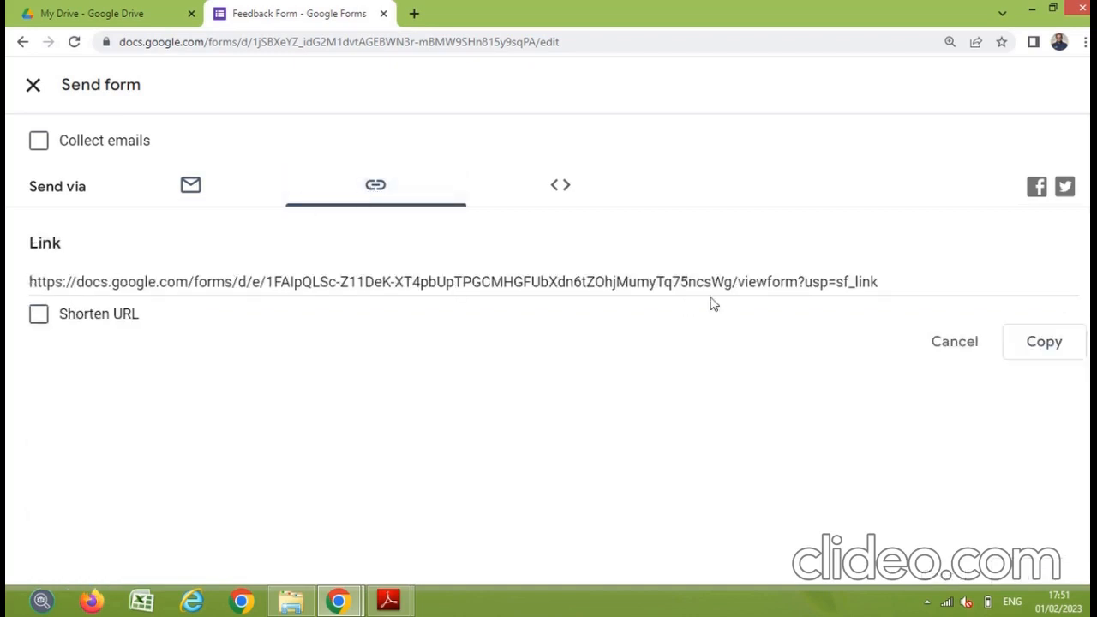
{"action": "left_click", "coordinate": [38, 315]}
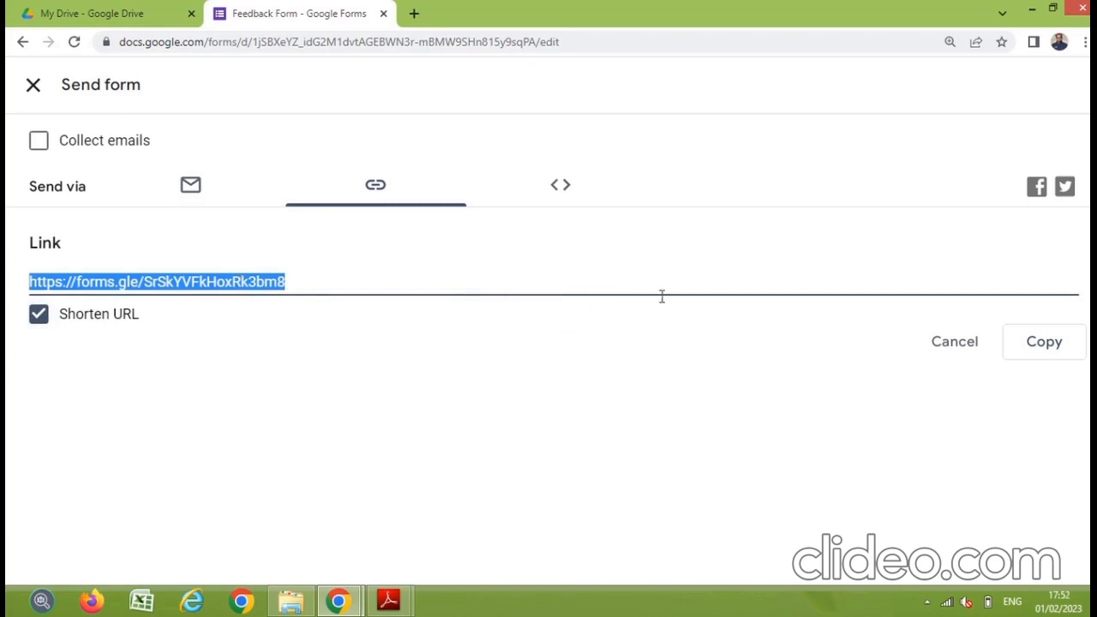
{"action": "left_click", "coordinate": [1043, 343]}
{"action": "left_click", "coordinate": [33, 90]}
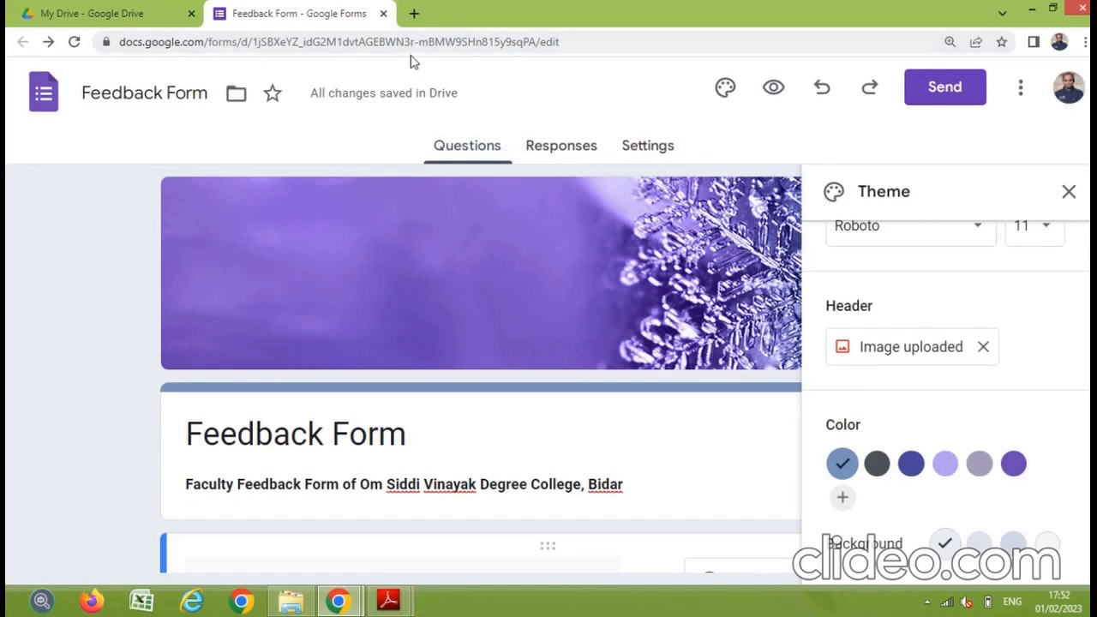
Step: Bring the DF- Chapters PDF forward and page through the Edit Questions steps toward Fig. 2.18
{"action": "mouse_move", "coordinate": [390, 607]}
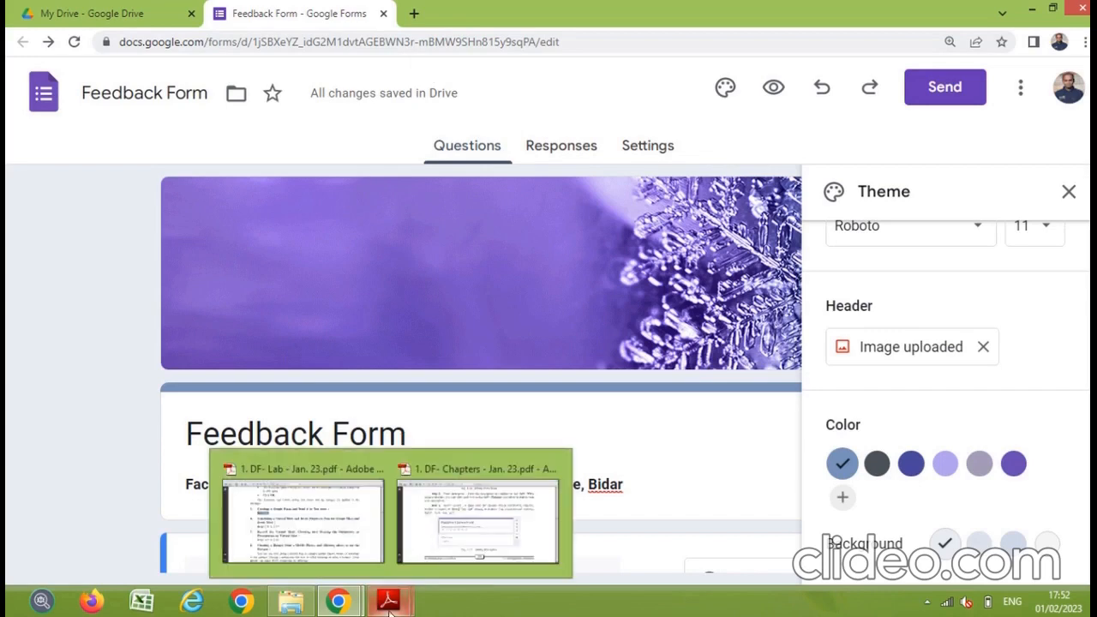
{"action": "left_click", "coordinate": [477, 509]}
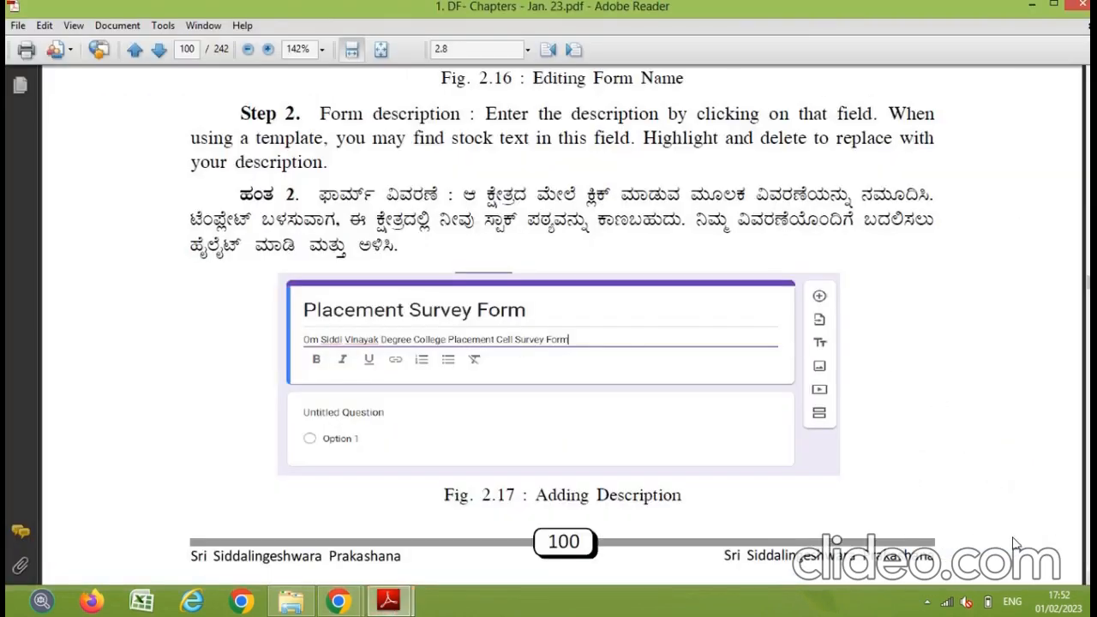
{"action": "scroll", "coordinate": [565, 326], "scroll_direction": "down", "scroll_amount": 10}
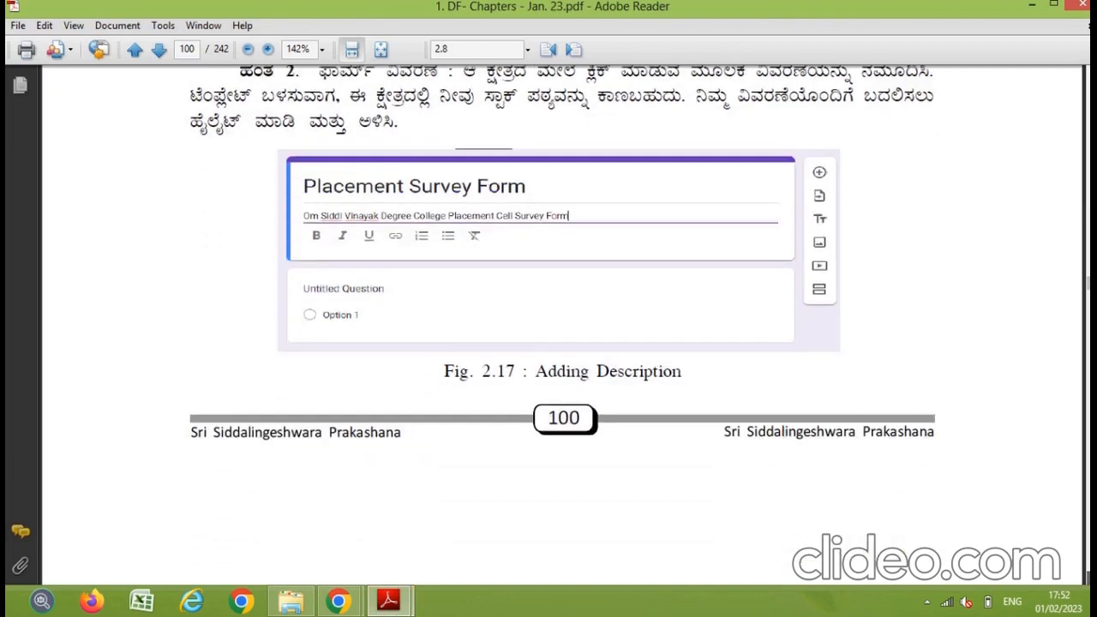
{"action": "scroll", "coordinate": [562, 325], "scroll_direction": "down", "scroll_amount": 2}
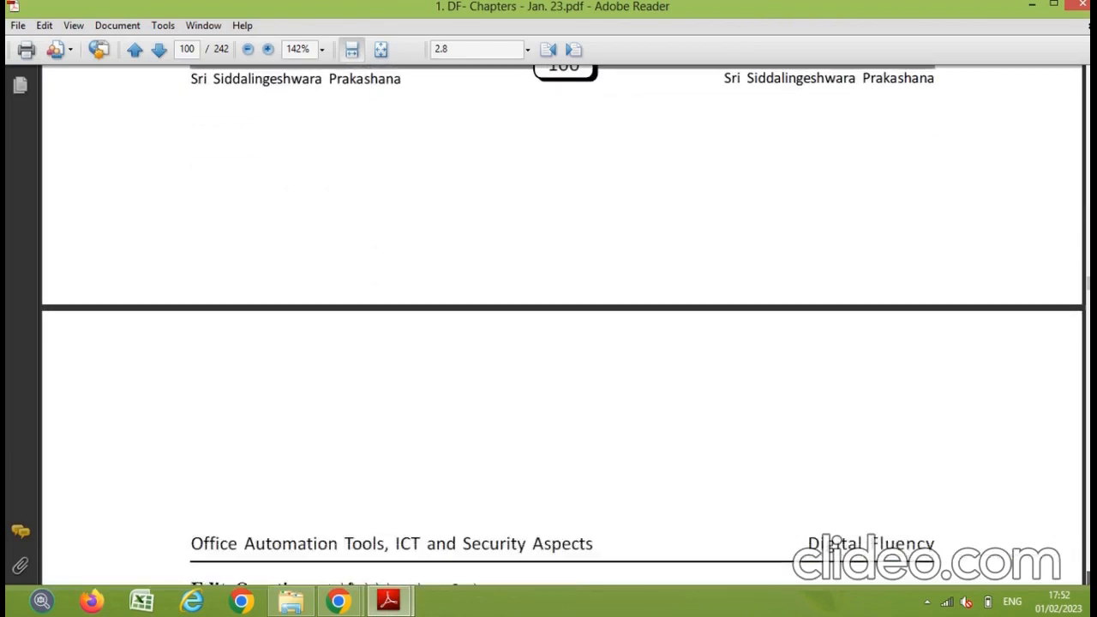
{"action": "scroll", "coordinate": [562, 326], "scroll_direction": "down", "scroll_amount": 1}
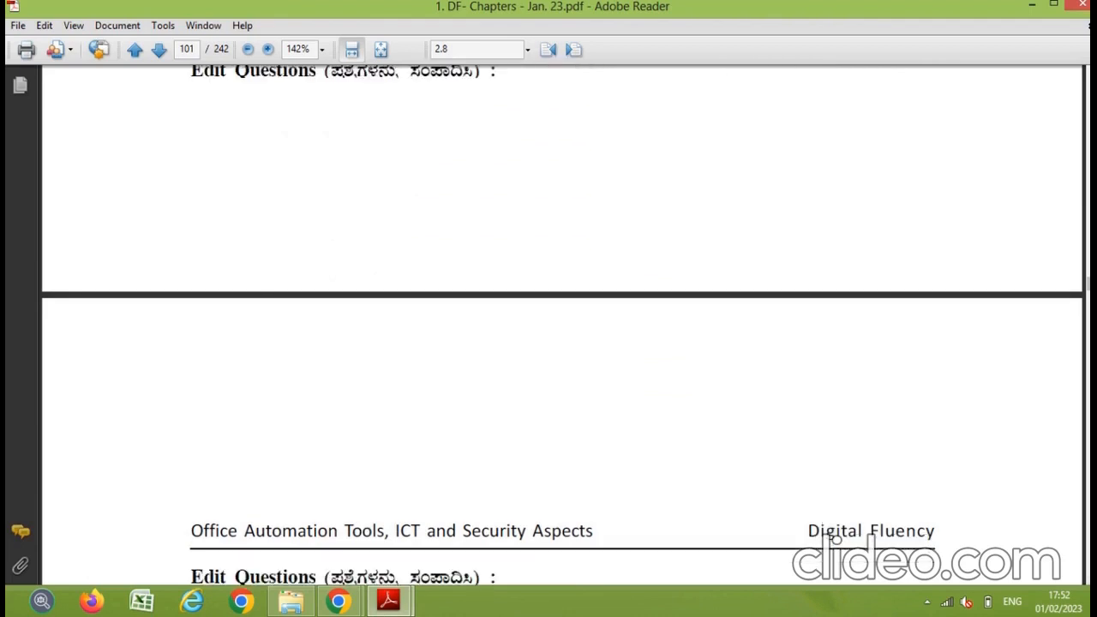
{"action": "key", "text": "Page_Down"}
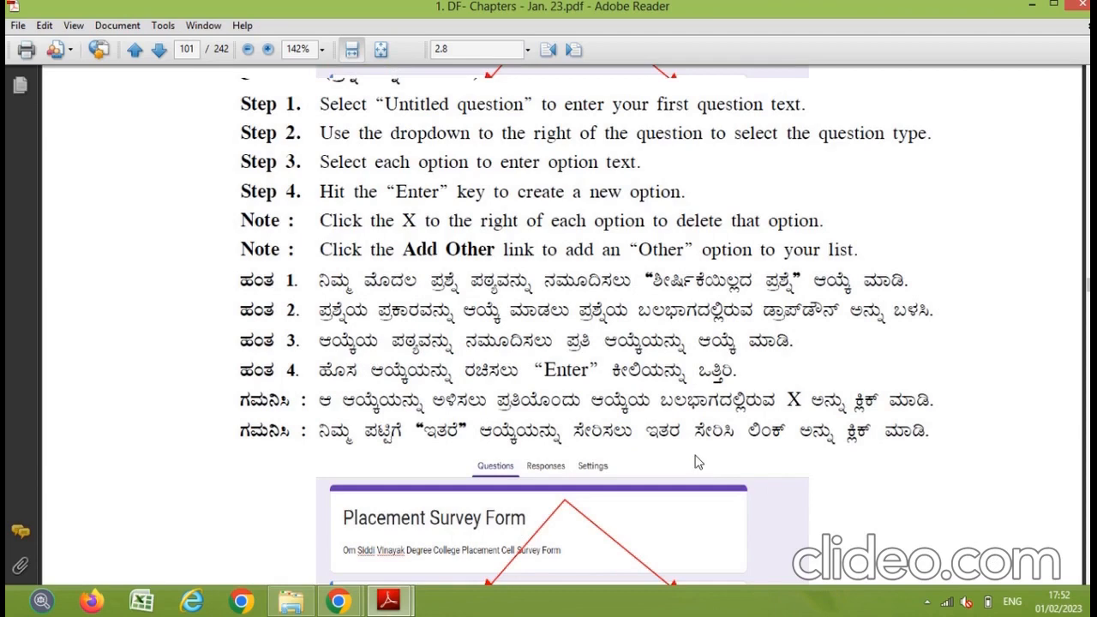
{"action": "key", "text": "Page_Down"}
{"action": "scroll", "coordinate": [427, 244], "scroll_direction": "up", "scroll_amount": 3}
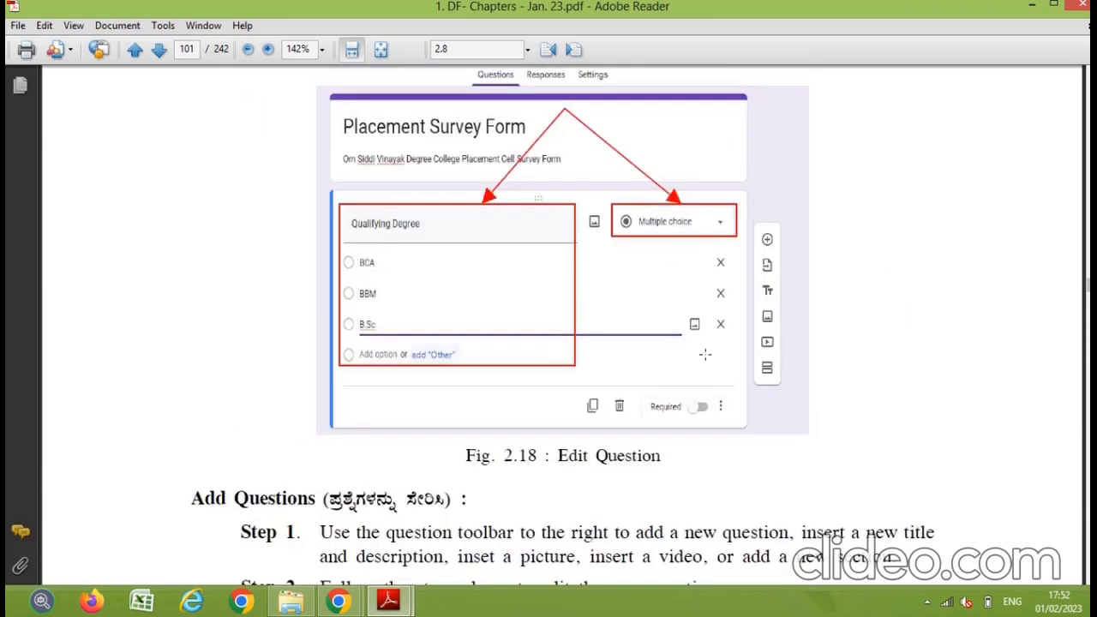
Step: Scroll on through the Google Forms chapter to the Presentation Tab section on page 106
{"action": "scroll", "coordinate": [563, 328], "scroll_direction": "down", "scroll_amount": 8}
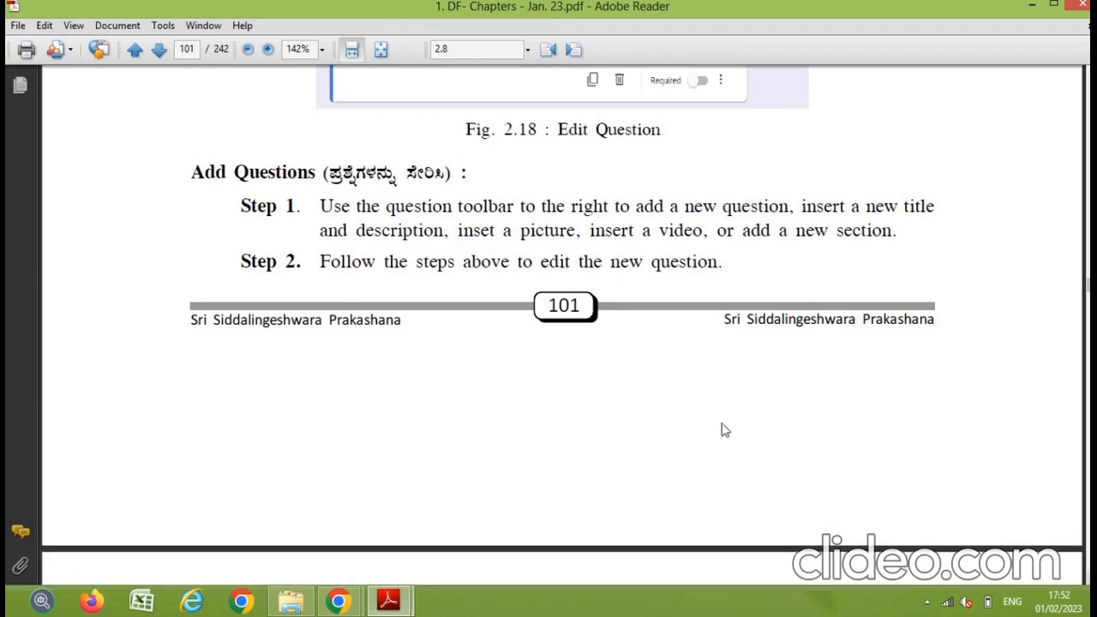
{"action": "scroll", "coordinate": [720, 421], "scroll_direction": "down", "scroll_amount": 1}
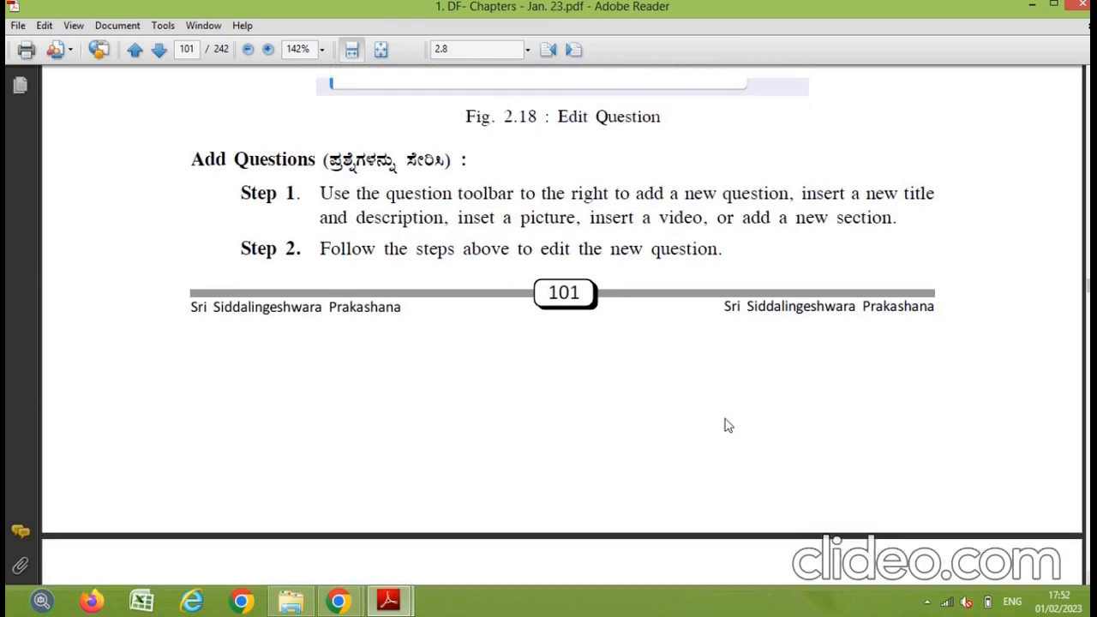
{"action": "scroll", "coordinate": [724, 420], "scroll_direction": "down", "scroll_amount": 1}
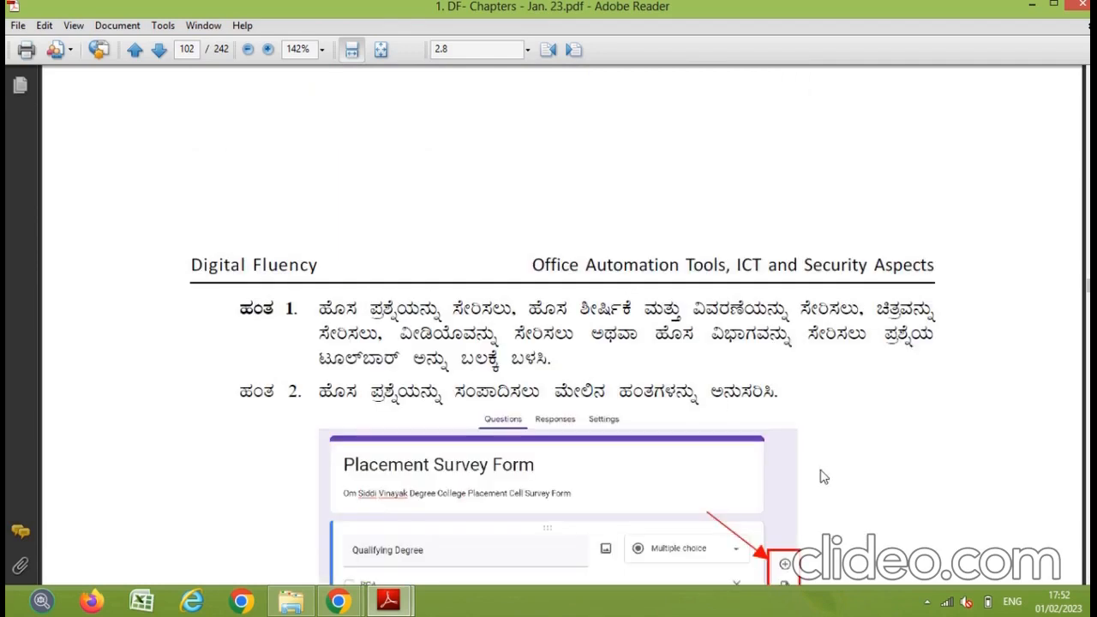
{"action": "scroll", "coordinate": [823, 477], "scroll_direction": "down", "scroll_amount": 3}
{"action": "scroll", "coordinate": [726, 426], "scroll_direction": "down", "scroll_amount": 2}
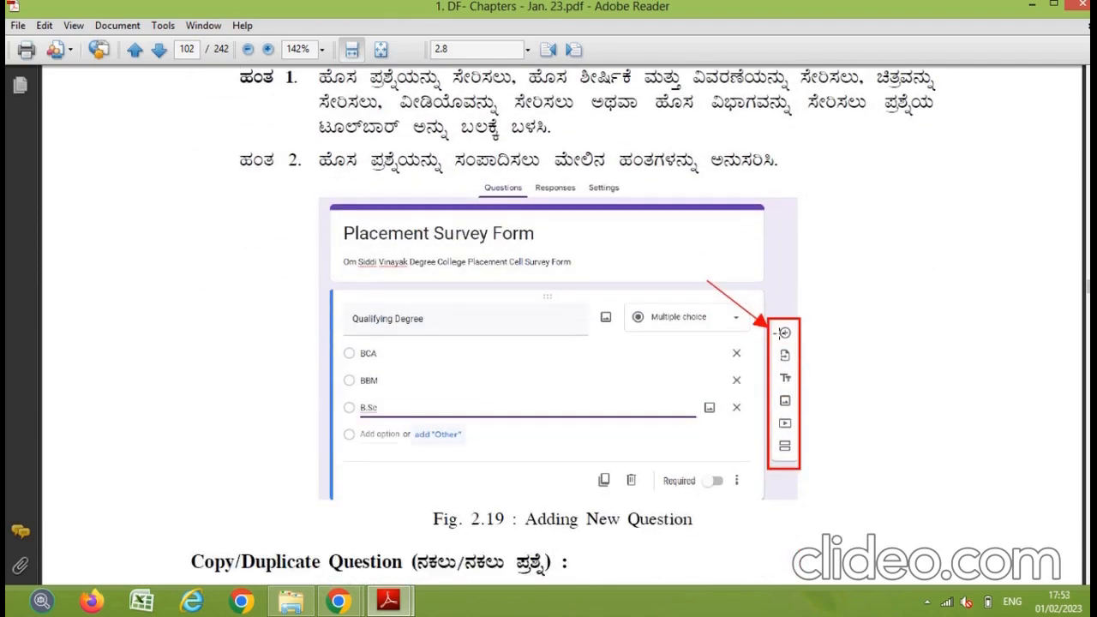
{"action": "scroll", "coordinate": [776, 332], "scroll_direction": "down", "scroll_amount": 2}
{"action": "scroll", "coordinate": [727, 415], "scroll_direction": "down", "scroll_amount": 12}
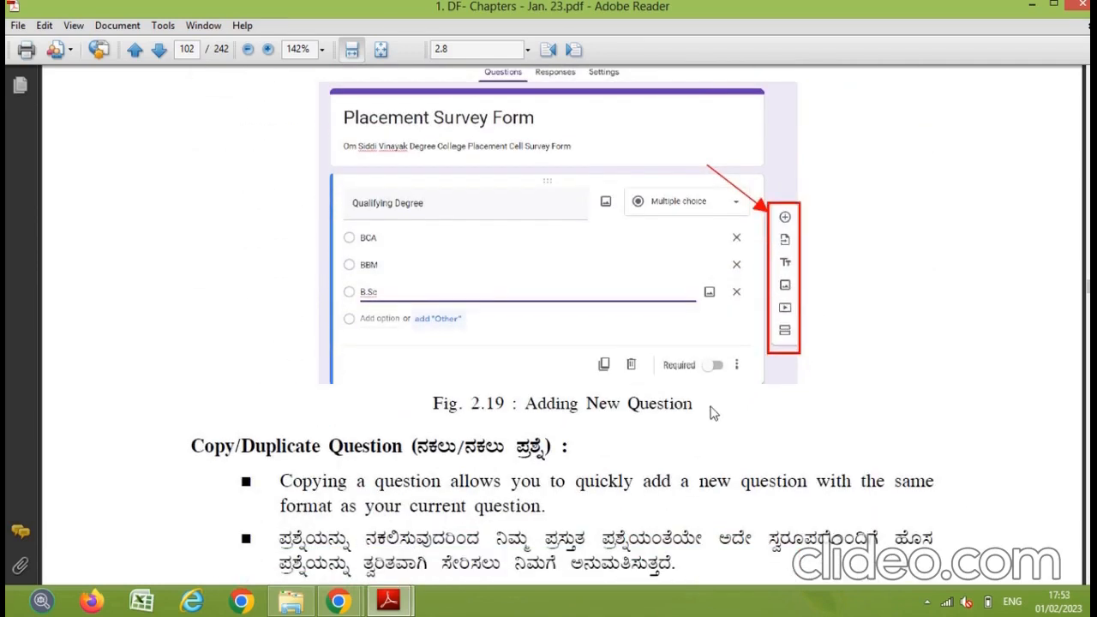
{"action": "scroll", "coordinate": [726, 415], "scroll_direction": "down", "scroll_amount": 2}
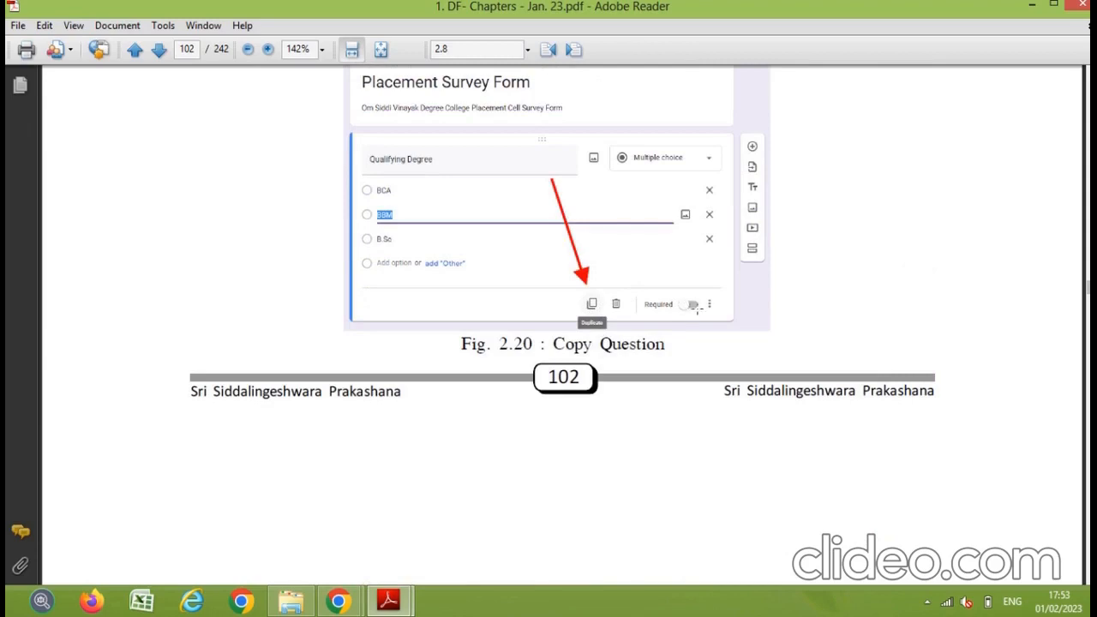
{"action": "scroll", "coordinate": [696, 310], "scroll_direction": "down", "scroll_amount": 14}
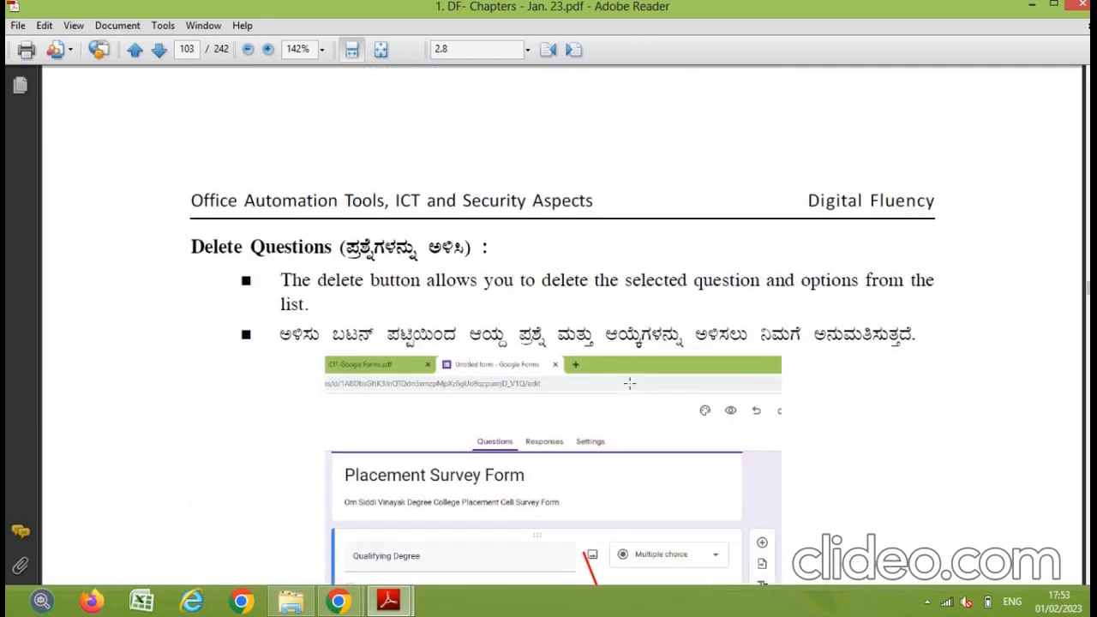
{"action": "scroll", "coordinate": [630, 383], "scroll_direction": "down", "scroll_amount": 7}
{"action": "scroll", "coordinate": [634, 383], "scroll_direction": "down", "scroll_amount": 2}
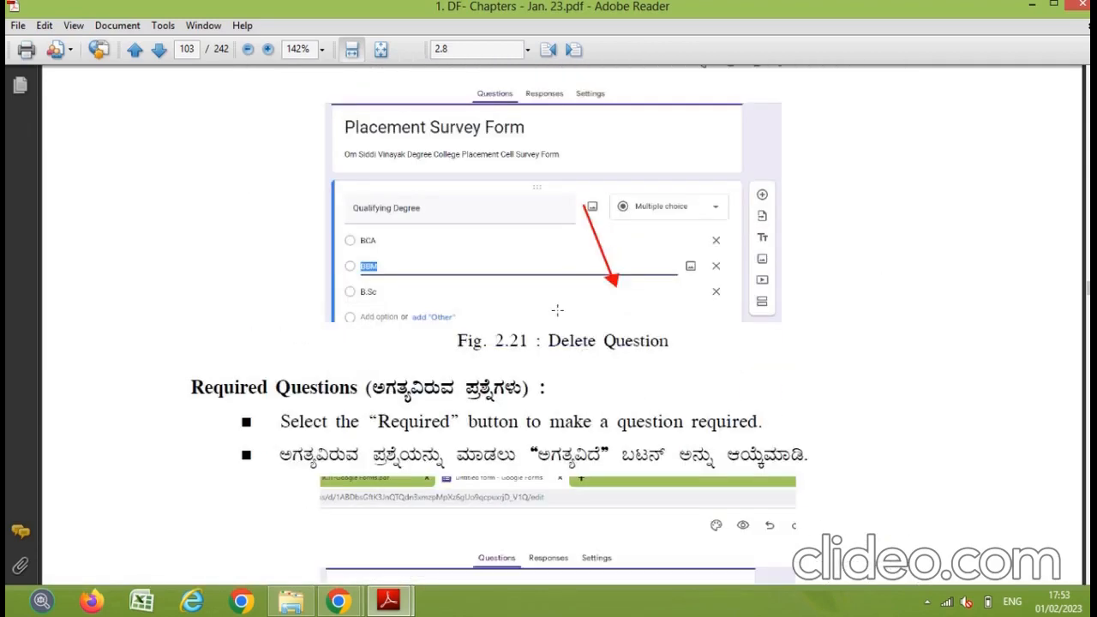
{"action": "scroll", "coordinate": [662, 335], "scroll_direction": "down", "scroll_amount": 15}
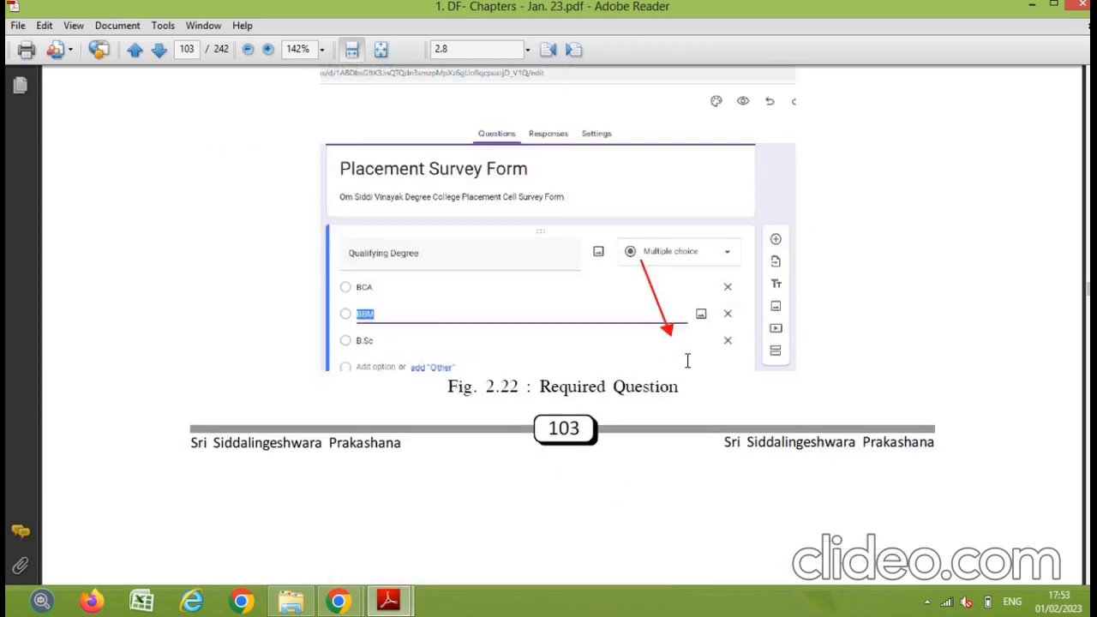
{"action": "scroll", "coordinate": [686, 372], "scroll_direction": "down", "scroll_amount": 20}
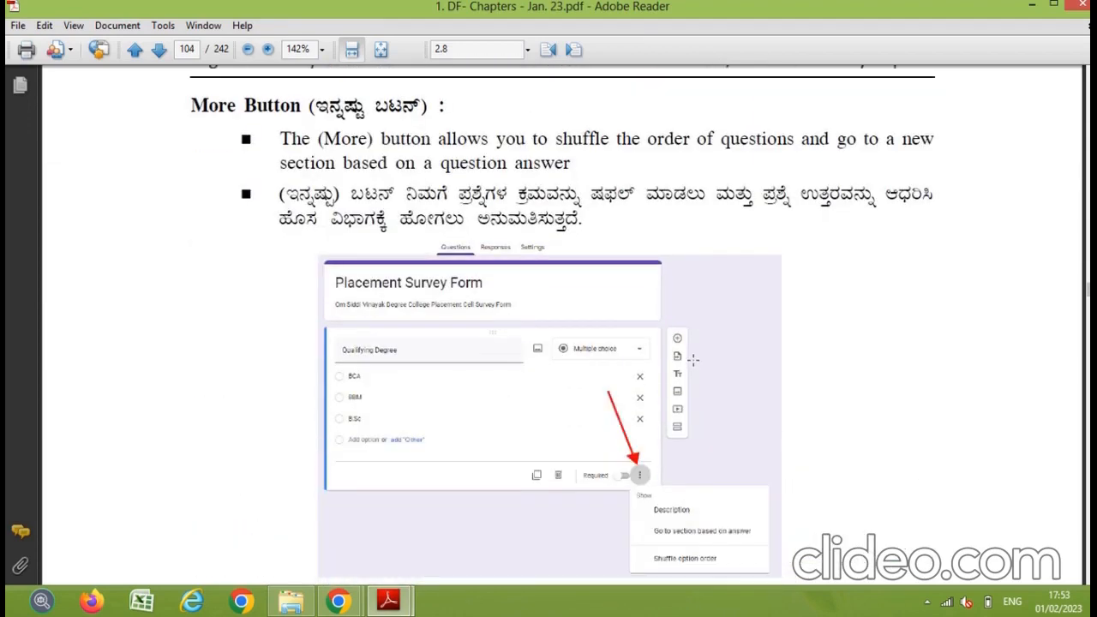
{"action": "scroll", "coordinate": [694, 358], "scroll_direction": "down", "scroll_amount": 7}
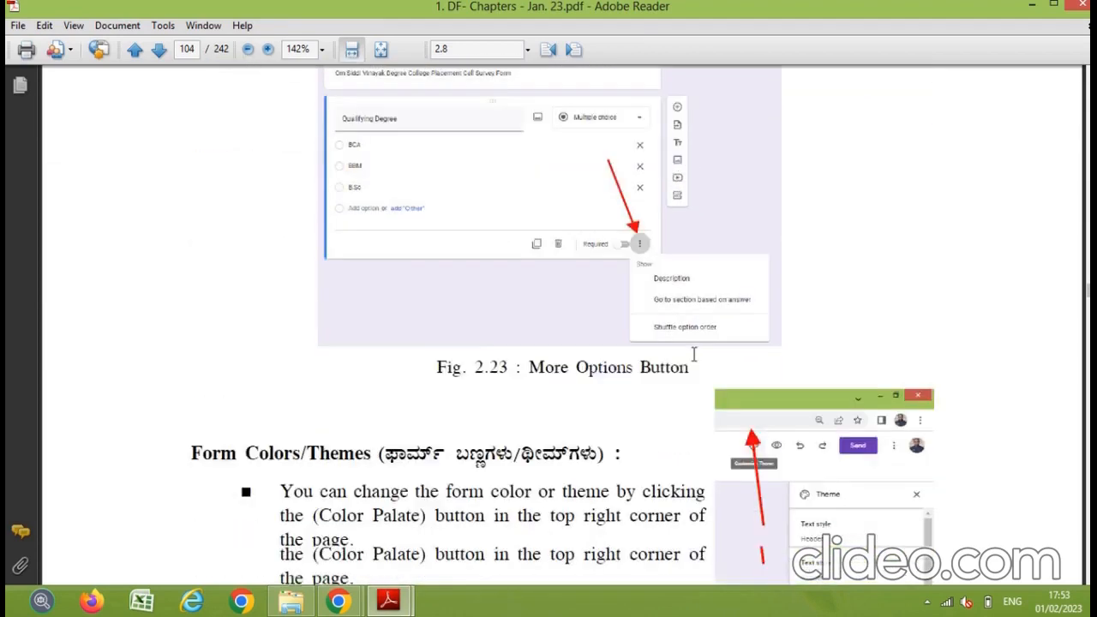
{"action": "scroll", "coordinate": [697, 352], "scroll_direction": "down", "scroll_amount": 15}
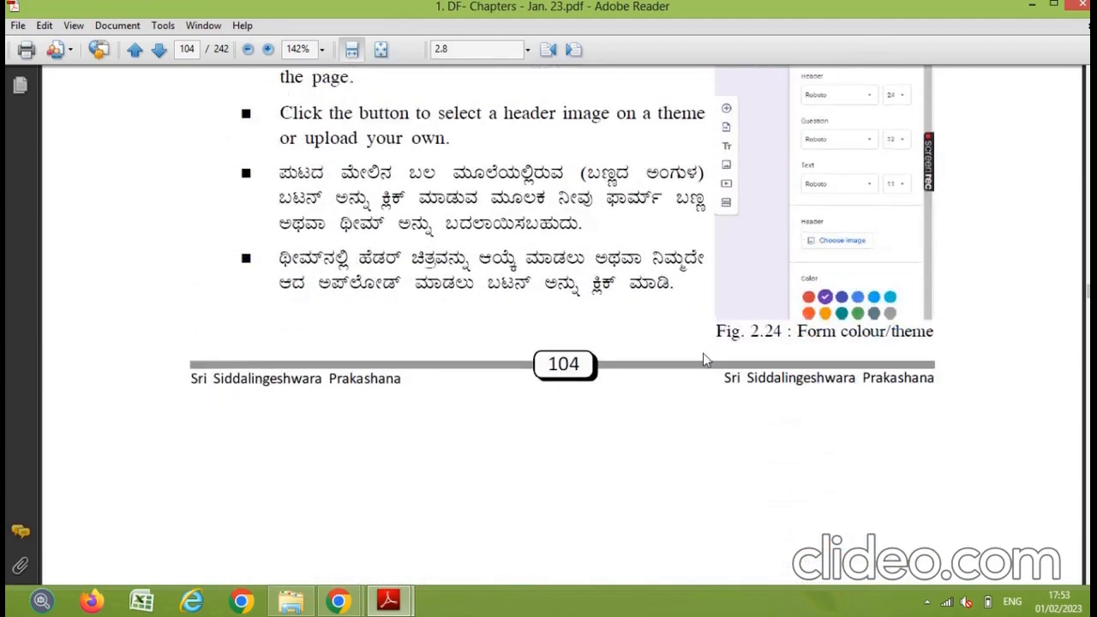
{"action": "scroll", "coordinate": [696, 370], "scroll_direction": "down", "scroll_amount": 17}
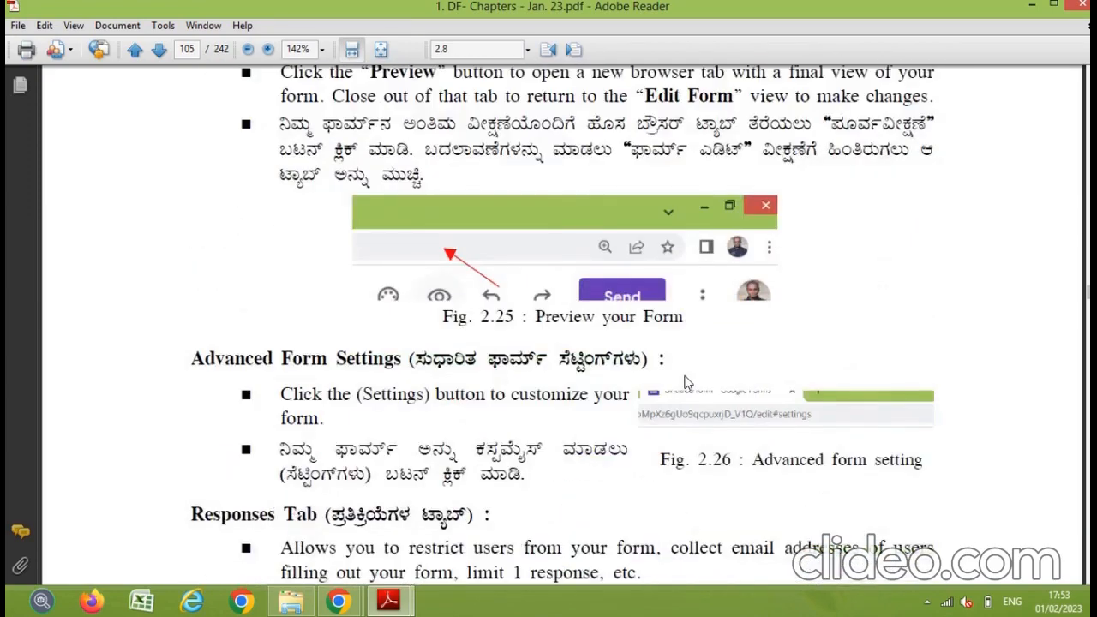
{"action": "scroll", "coordinate": [693, 368], "scroll_direction": "down", "scroll_amount": 20}
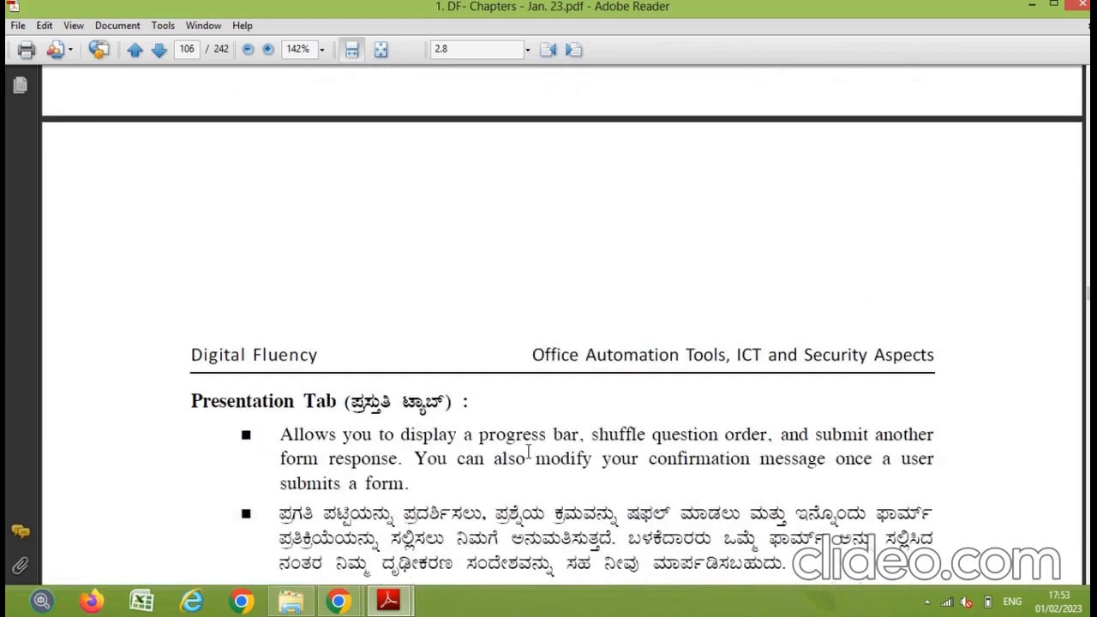
Step: Switch to the DF- Lab PDF and highlight the references in items 4 and 5, including 2.10
{"action": "mouse_move", "coordinate": [388, 599]}
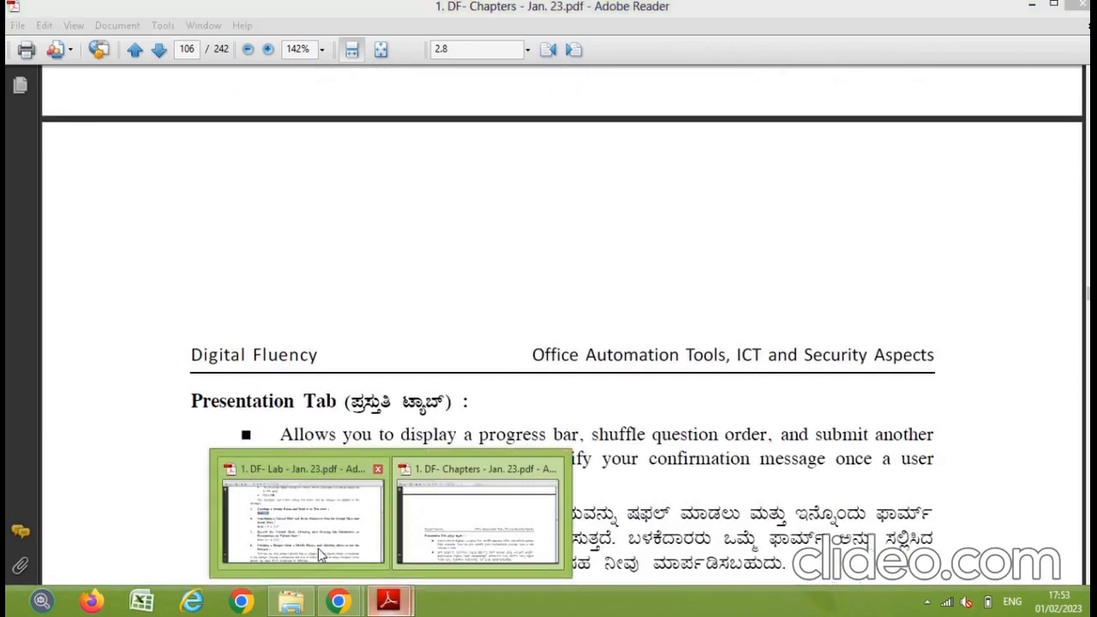
{"action": "left_click", "coordinate": [318, 549]}
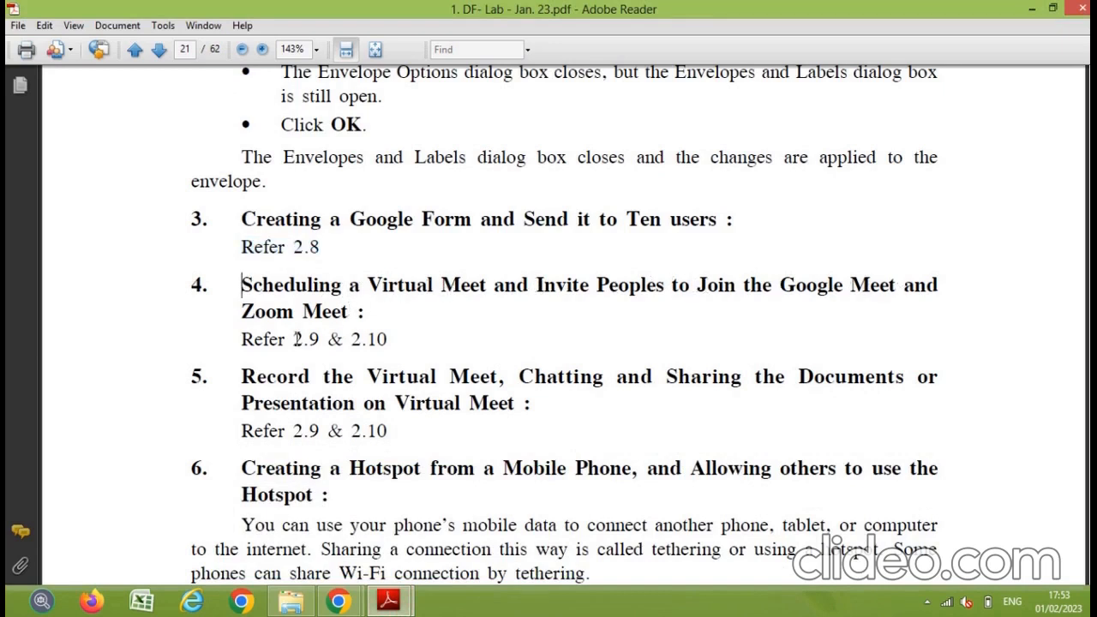
{"action": "left_click_drag", "start_coordinate": [293, 339], "coordinate": [390, 341]}
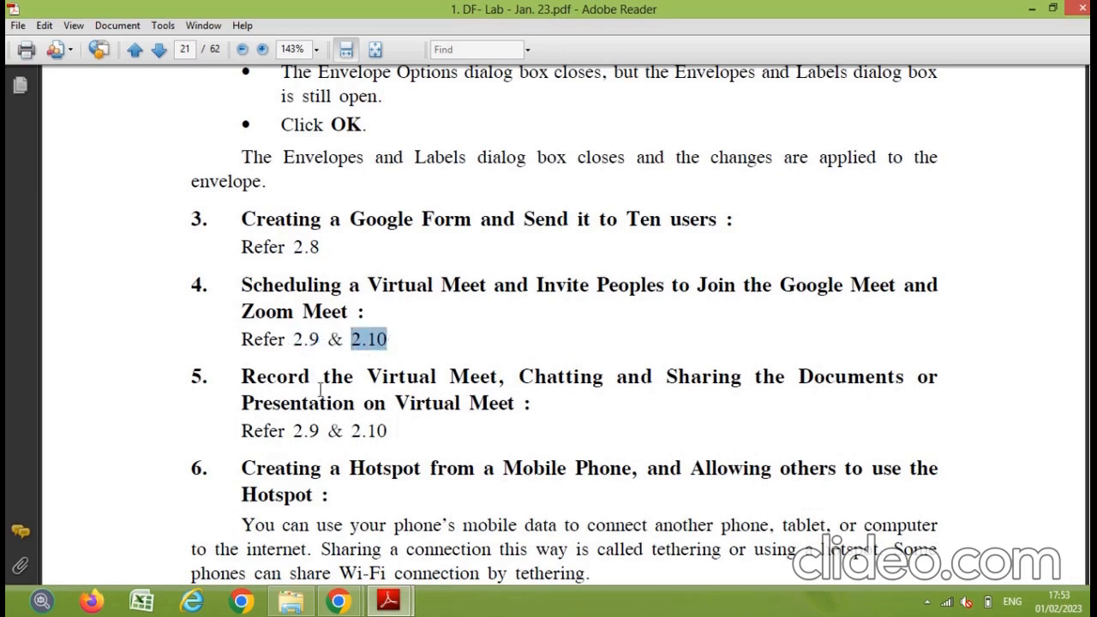
{"action": "left_click_drag", "start_coordinate": [244, 376], "coordinate": [512, 396]}
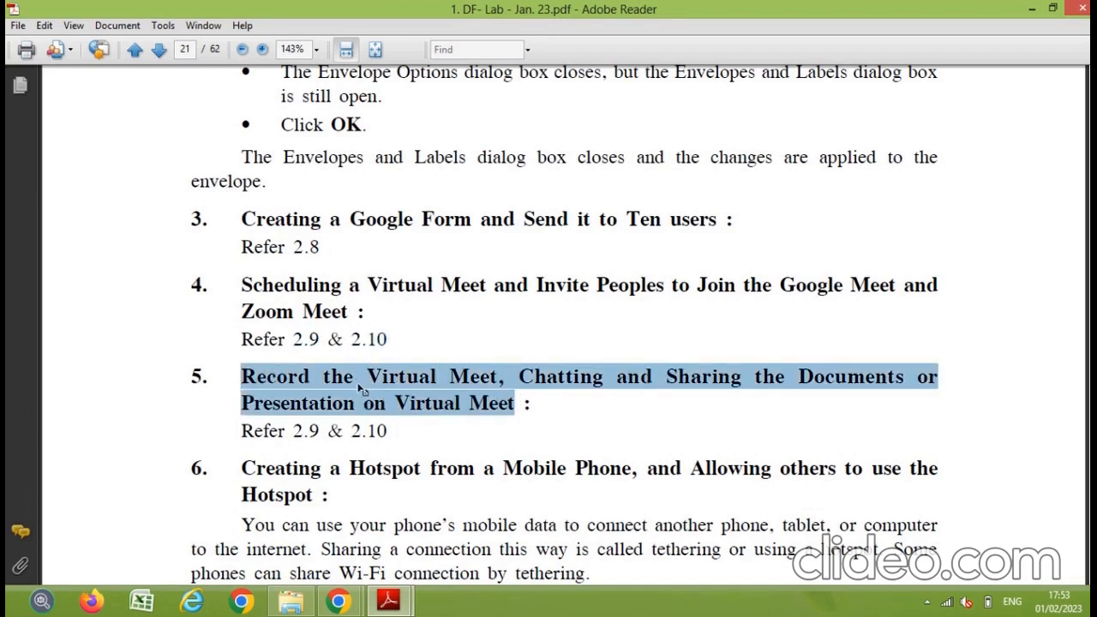
{"action": "left_click", "coordinate": [323, 383]}
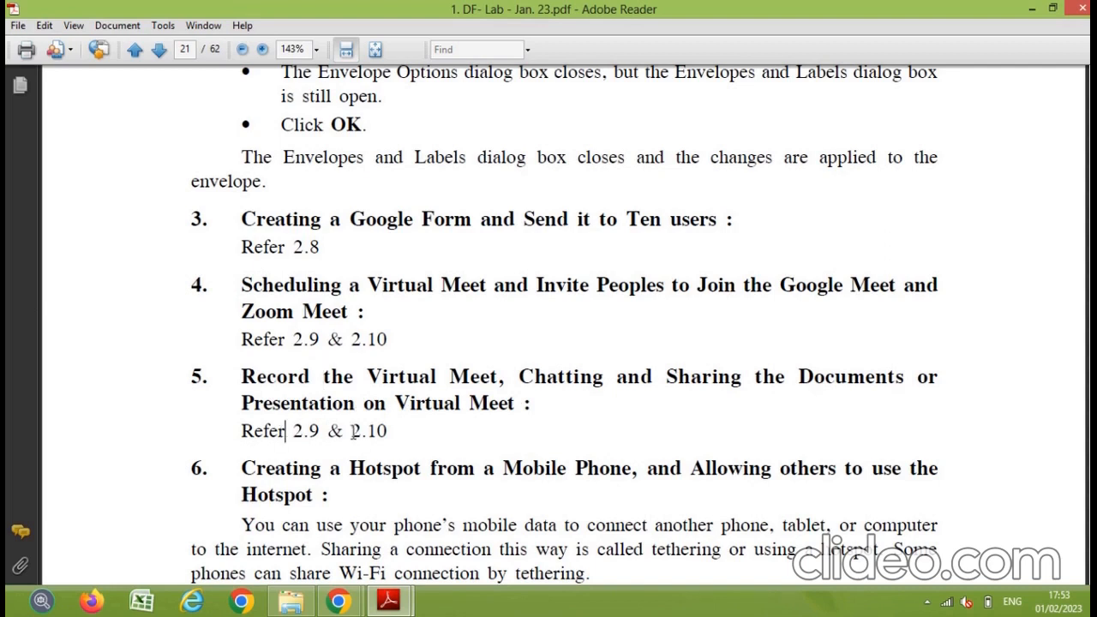
{"action": "left_click_drag", "start_coordinate": [350, 431], "coordinate": [388, 433]}
{"action": "scroll", "coordinate": [273, 477], "scroll_direction": "down", "scroll_amount": 3}
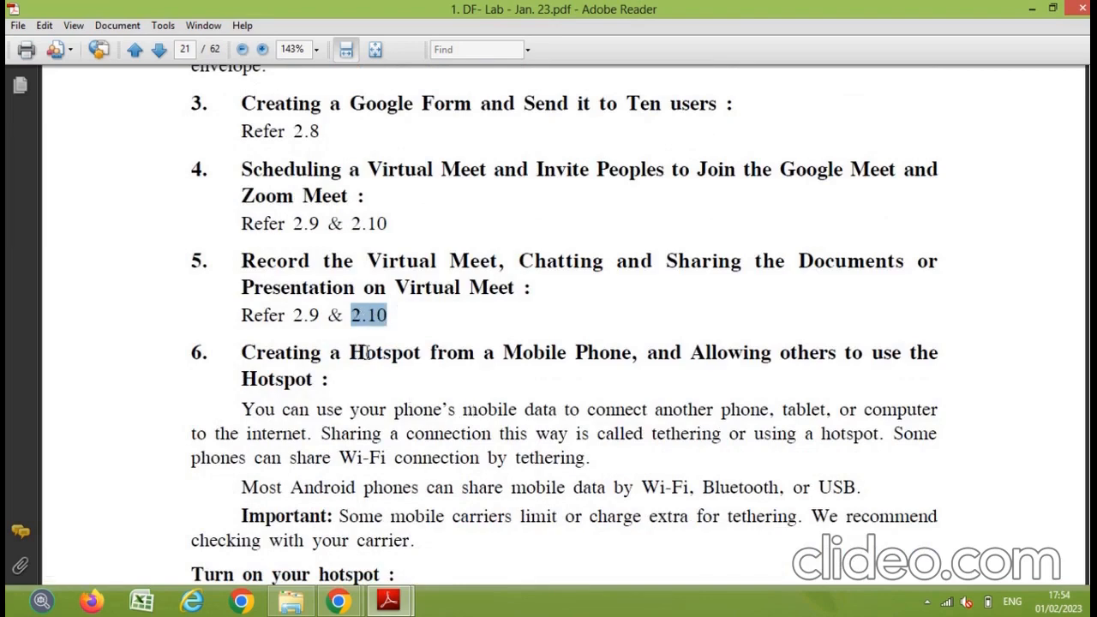
{"action": "scroll", "coordinate": [370, 352], "scroll_direction": "down", "scroll_amount": 1}
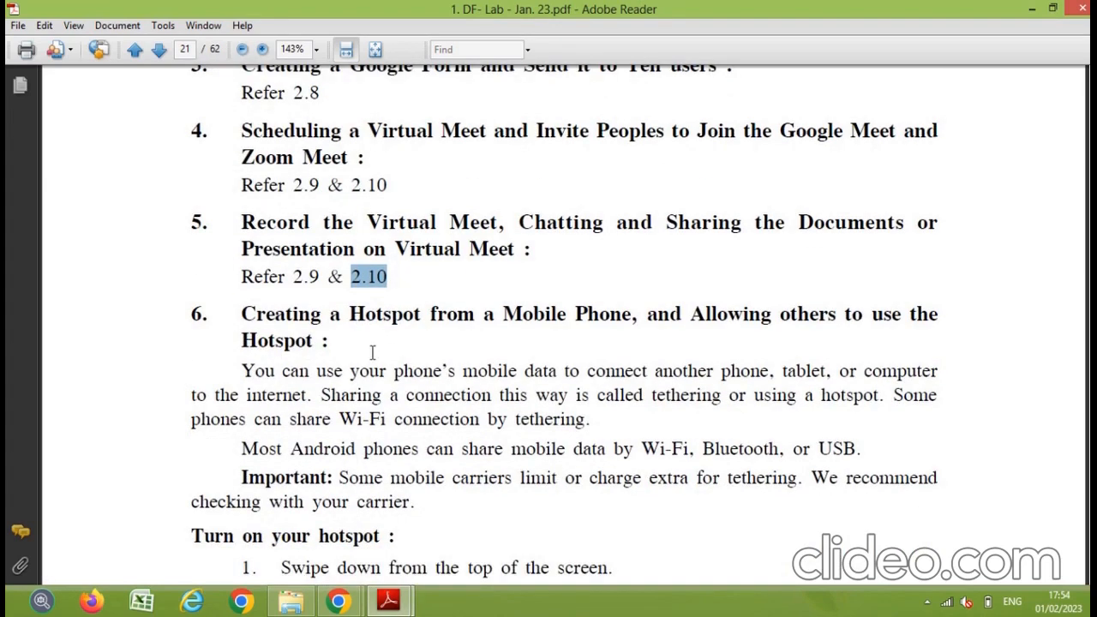